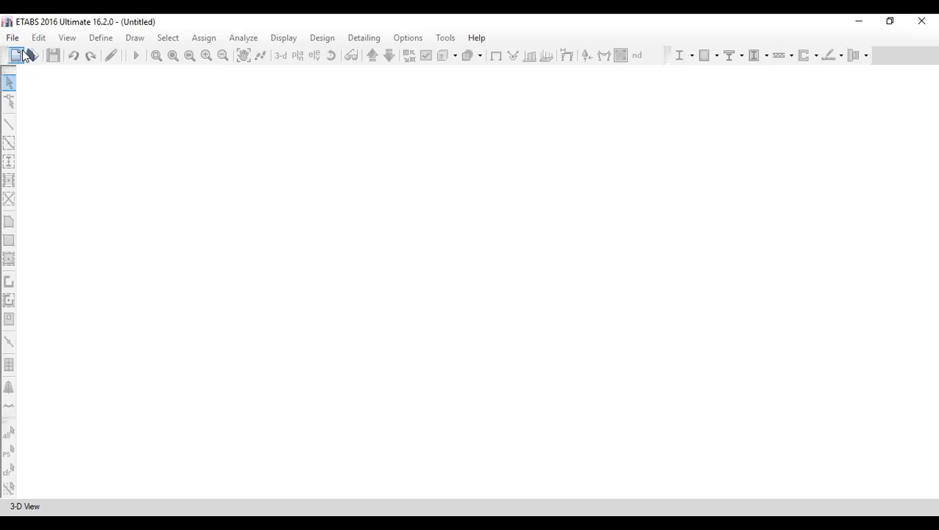
# Step: Create a new model using built-in settings with Metric SI units, Euro steel sections, Eurocode 3-2005 and BS 8110-97
pyautogui.click(17, 55)
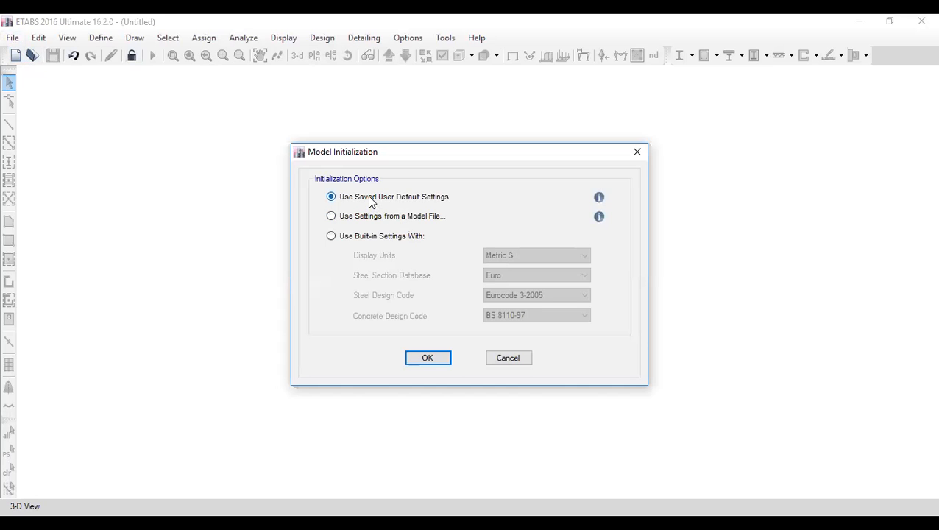
pyautogui.click(414, 238)
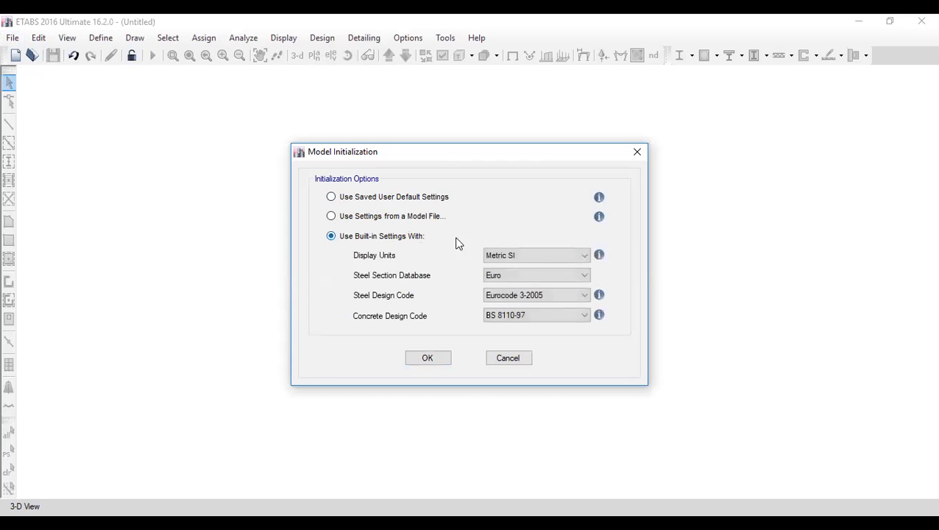
pyautogui.click(534, 277)
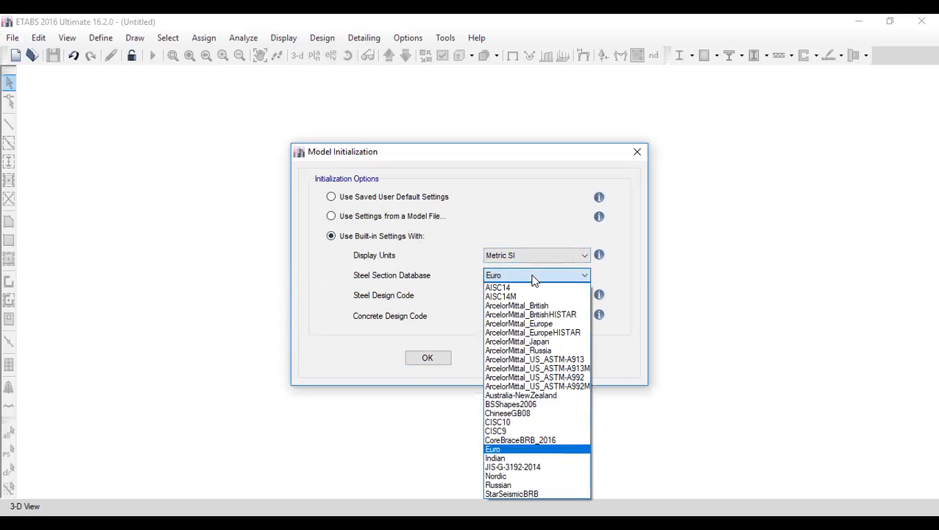
pyautogui.click(361, 283)
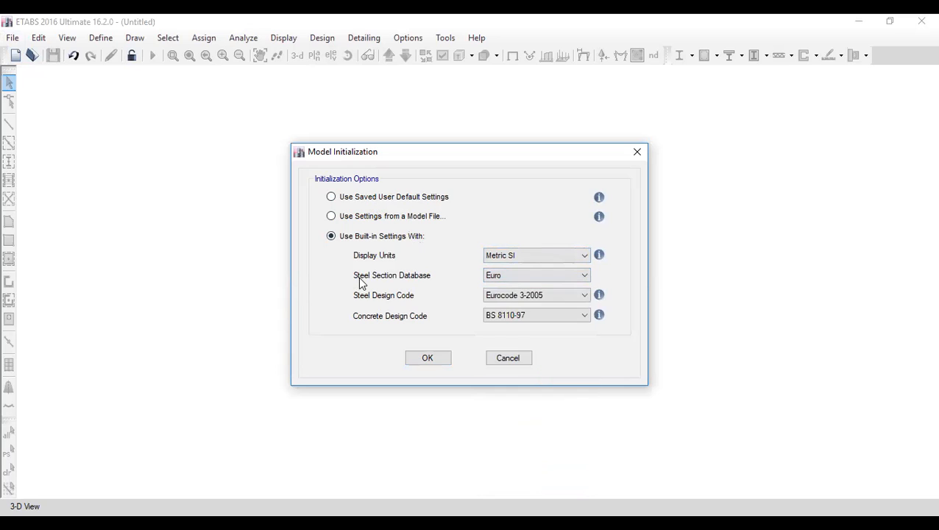
pyautogui.click(428, 358)
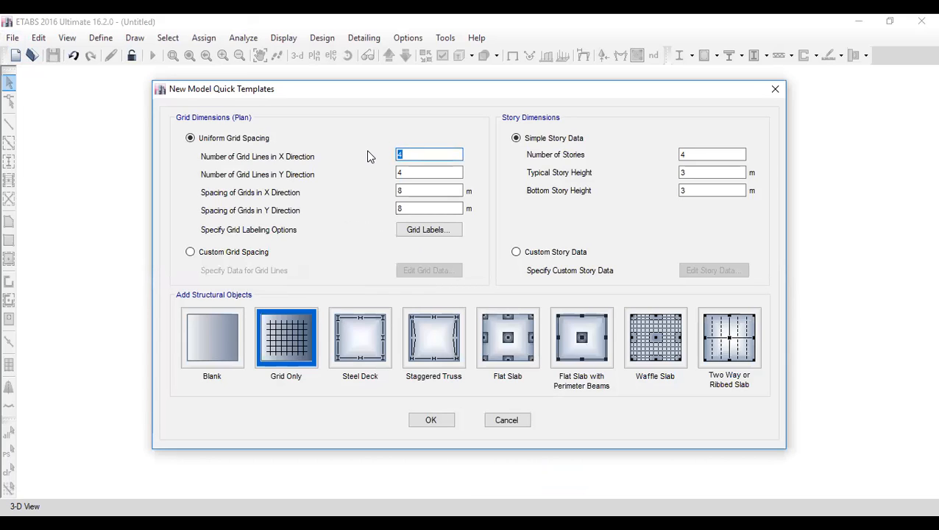
# Step: Set the uniform plan grid to 9 grid lines in both X and Y, spaced 7 m in each direction
pyautogui.write('9')
pyautogui.press('Tab')
pyautogui.write('9')
pyautogui.press('Tab')
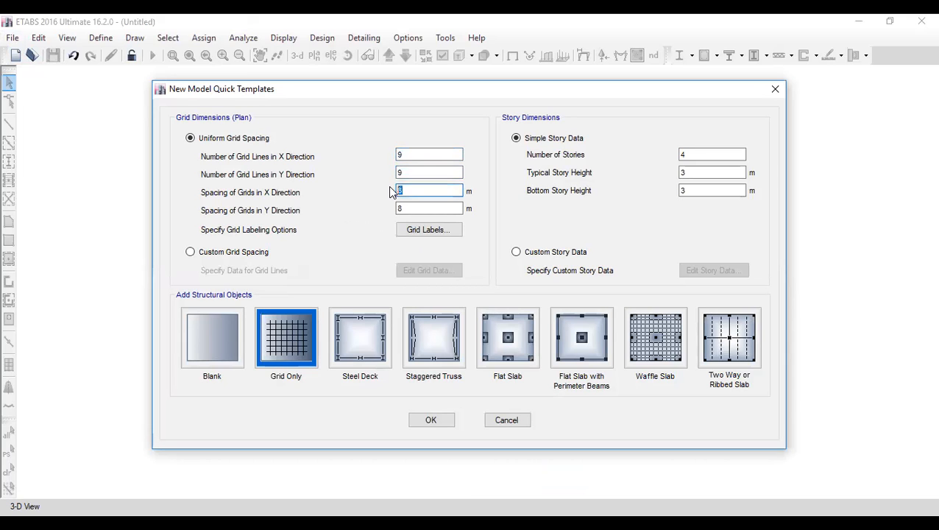
pyautogui.write('7')
pyautogui.press('Tab')
pyautogui.write('7')
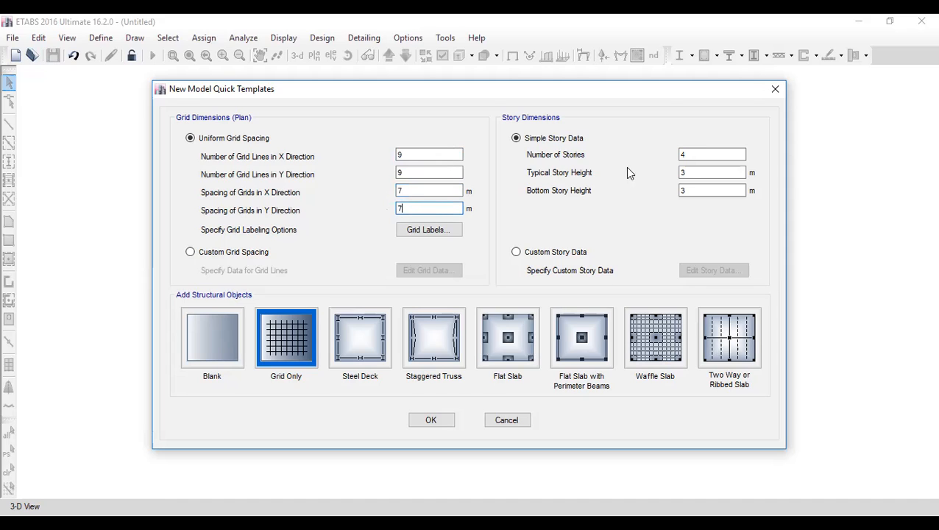
# Step: Set 55 stories with typical and bottom story heights of 3.6 m, and generate the grid-only model
pyautogui.doubleClick(684, 154)
pyautogui.write('500')
pyautogui.press('Tab')
pyautogui.doubleClick(699, 156)
pyautogui.write('55')
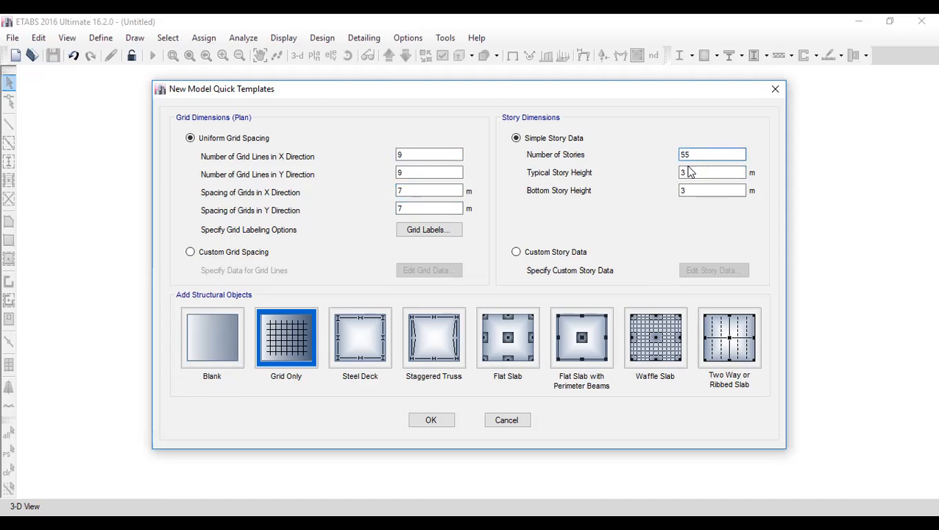
pyautogui.doubleClick(679, 176)
pyautogui.write('3.6')
pyautogui.doubleClick(687, 189)
pyautogui.write('.6')
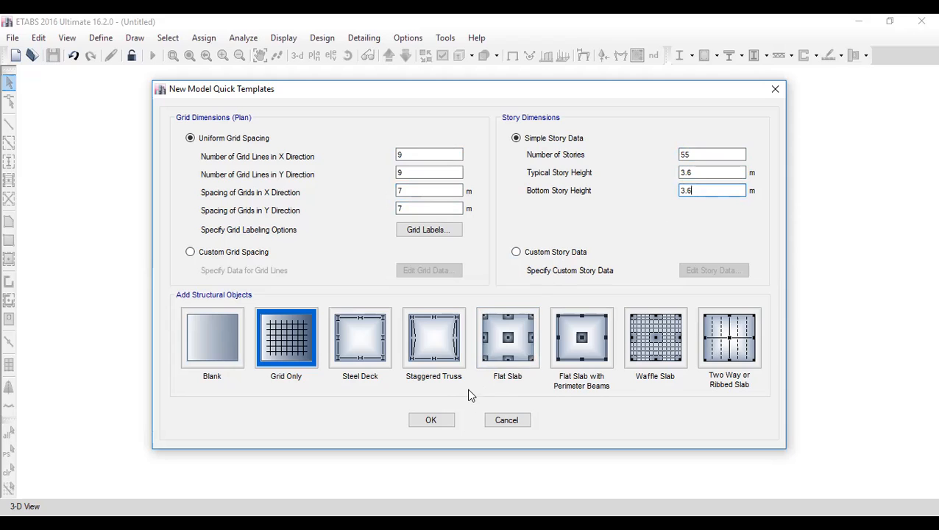
pyautogui.click(431, 421)
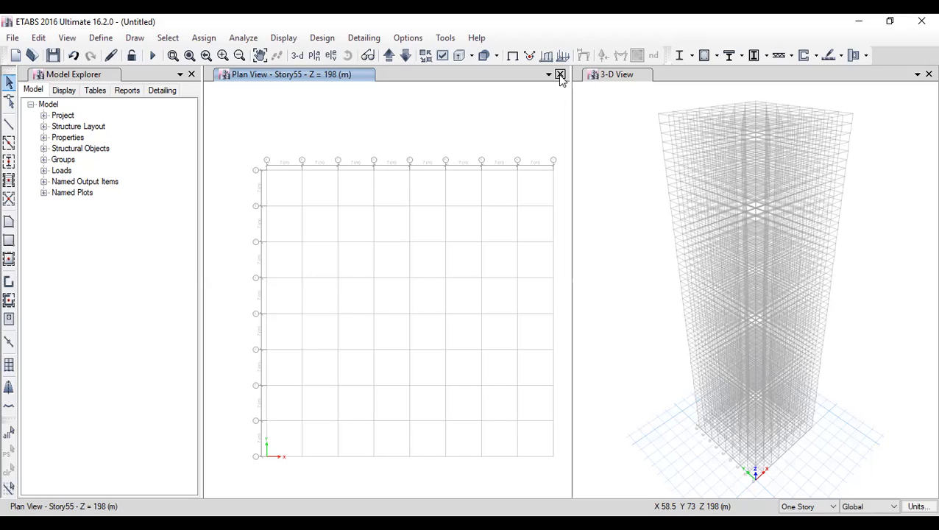
# Step: Step the plan view down a few stories and return it to Story55
pyautogui.click(405, 57)
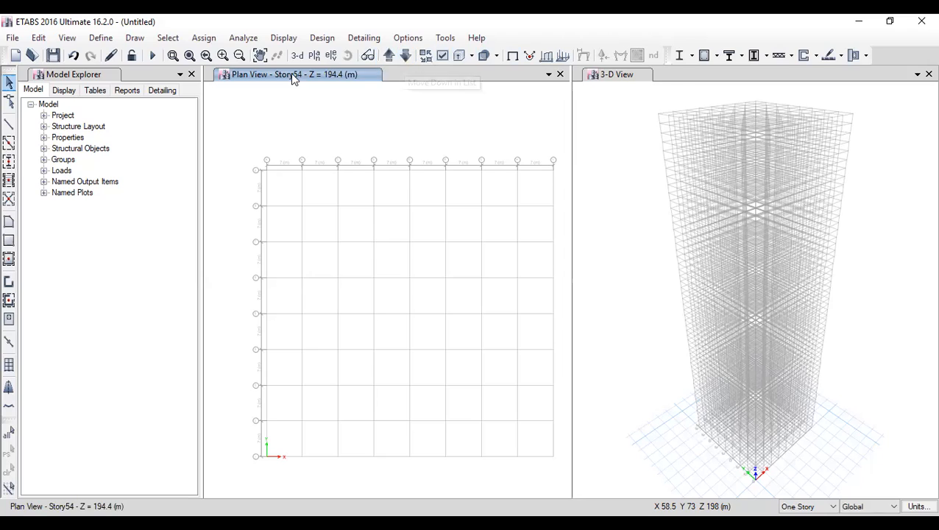
pyautogui.click(405, 57)
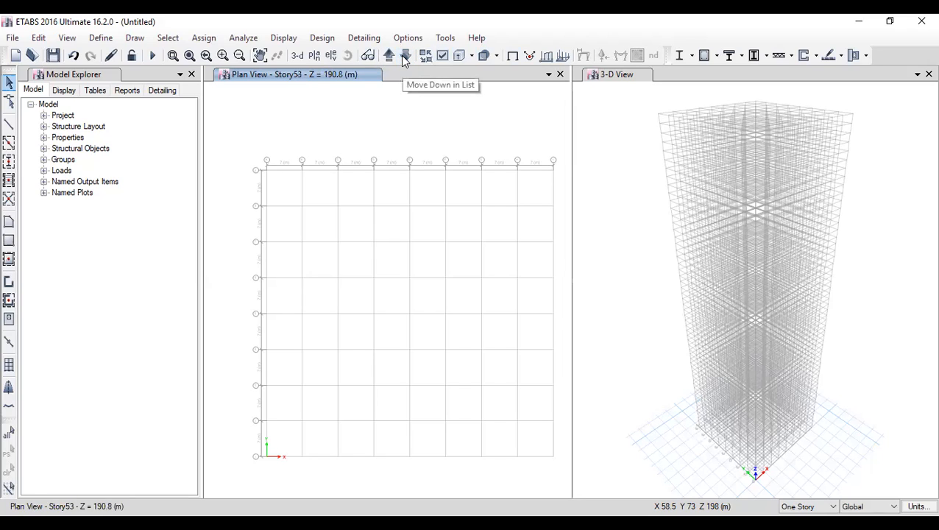
pyautogui.click(405, 57)
pyautogui.click(390, 57)
pyautogui.click(389, 57)
pyautogui.click(389, 57)
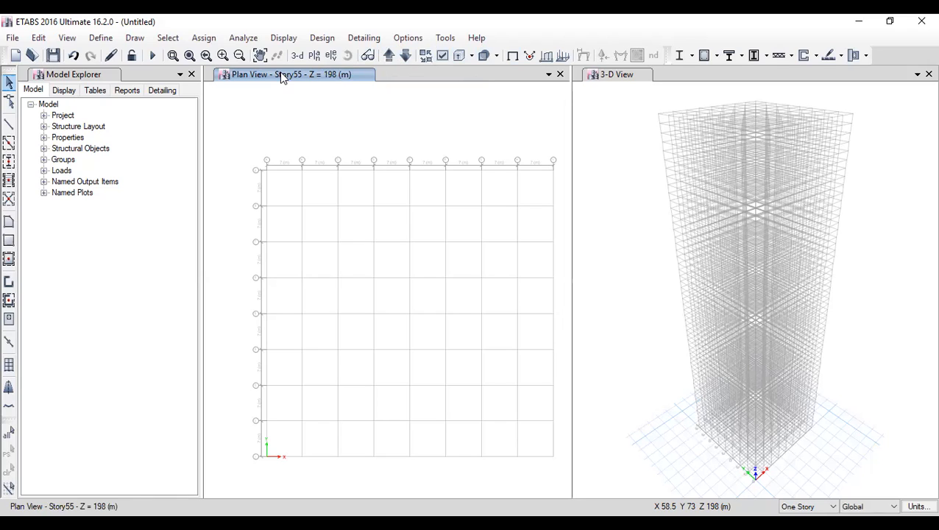
# Step: Switch the plan window to a 3-D view, and change it to the Base plan view
pyautogui.click(607, 115)
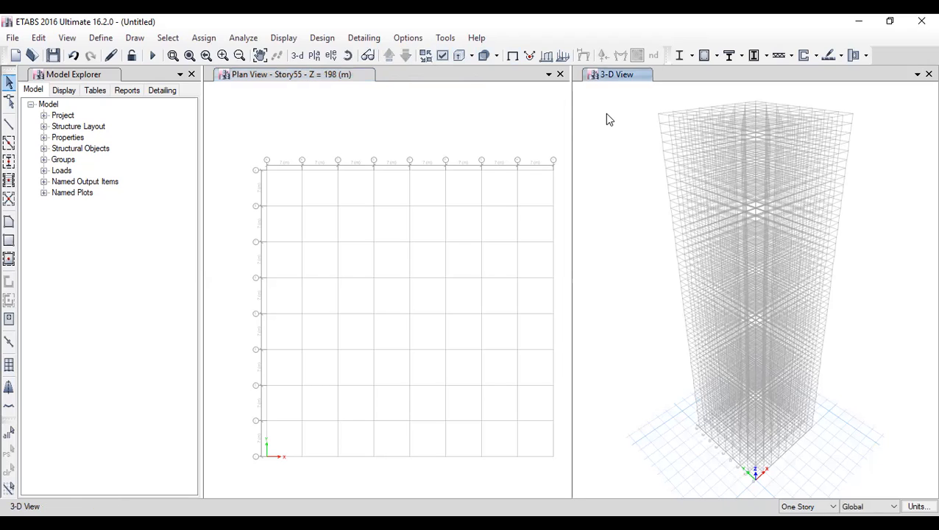
pyautogui.click(533, 117)
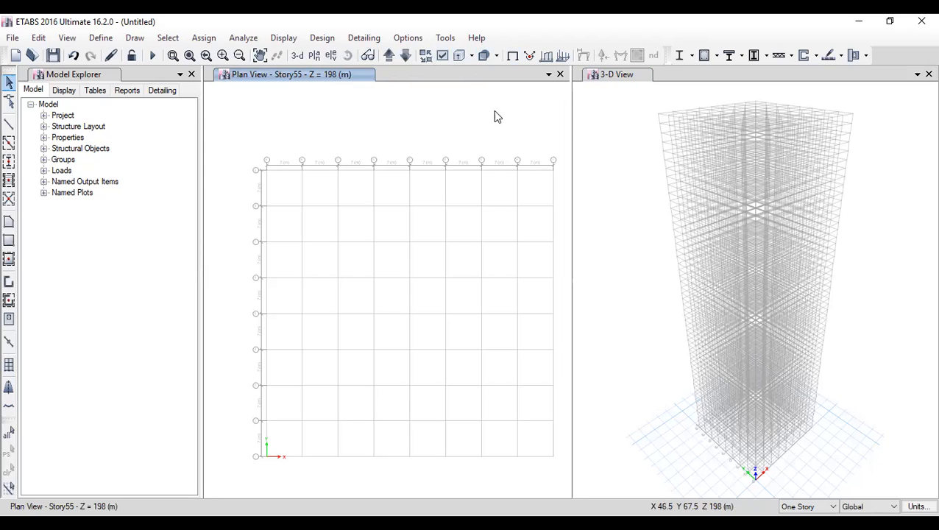
pyautogui.click(296, 56)
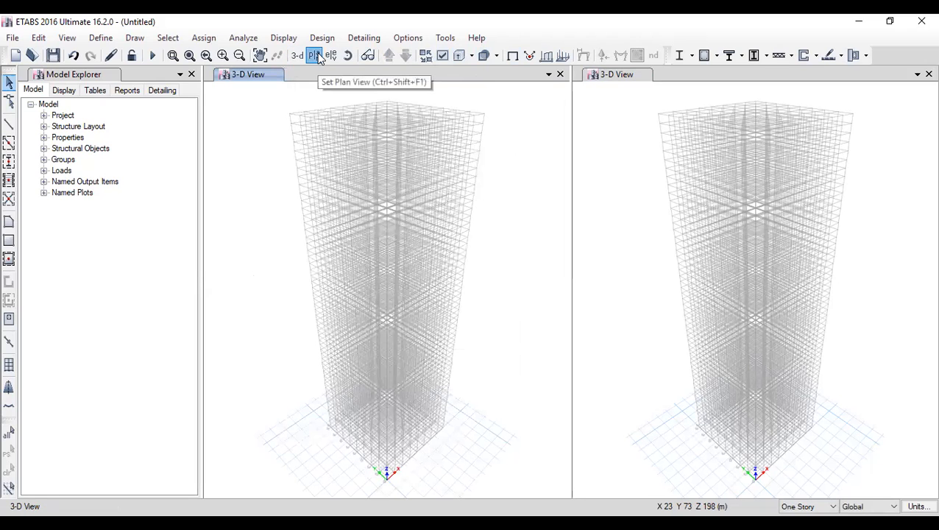
pyautogui.click(315, 56)
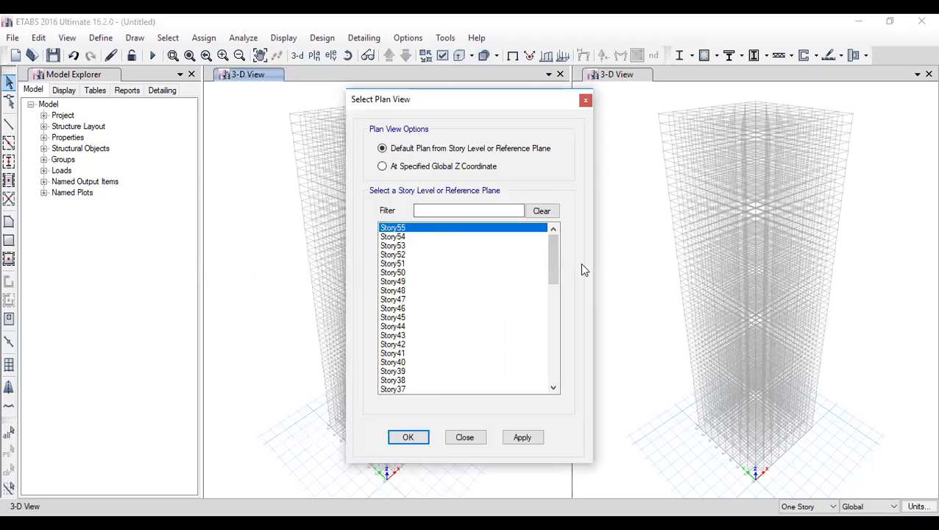
pyautogui.moveTo(557, 251); pyautogui.dragTo(555, 363)
pyautogui.click(390, 389)
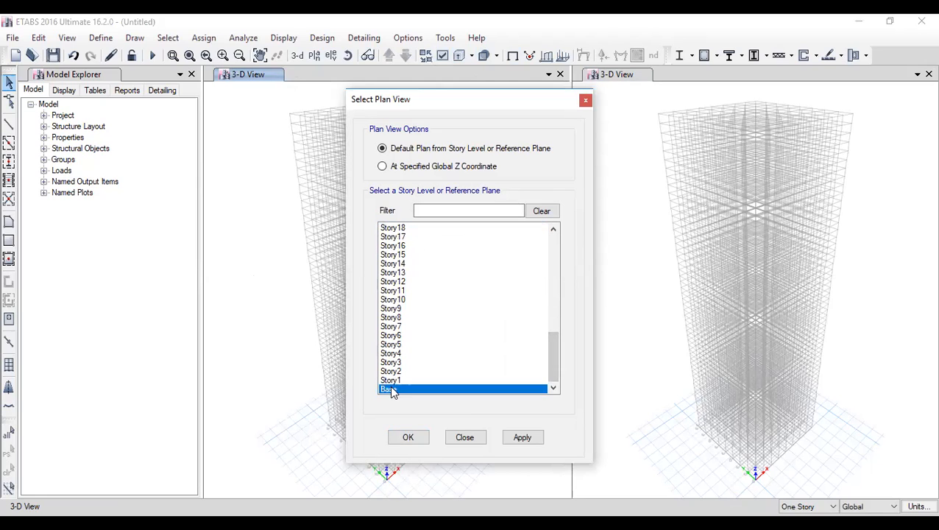
pyautogui.click(406, 438)
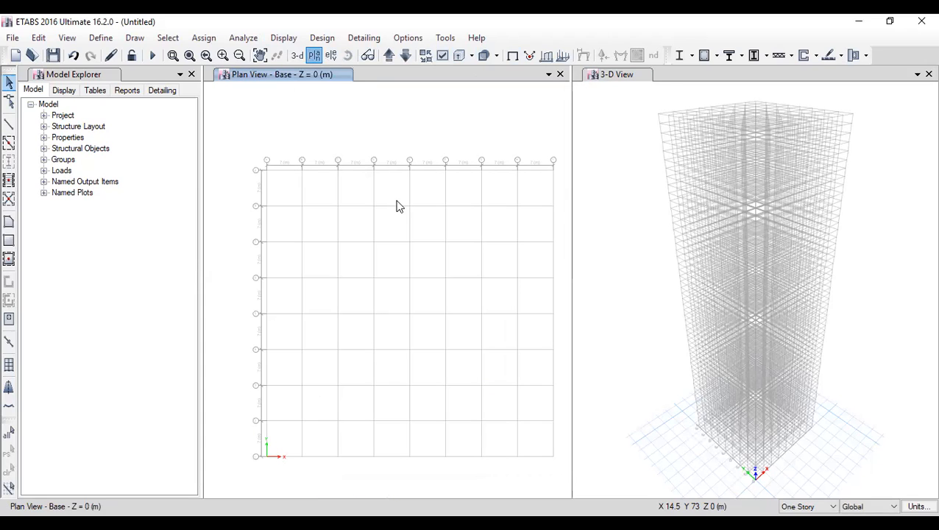
# Step: Return the window to the Story55 plan and examine the list of available elevation views
pyautogui.click(422, 439)
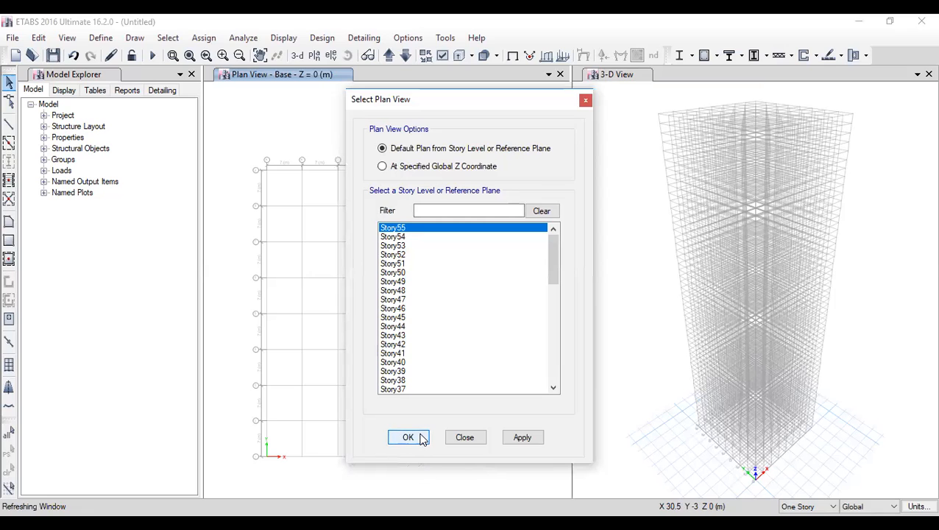
pyautogui.click(330, 57)
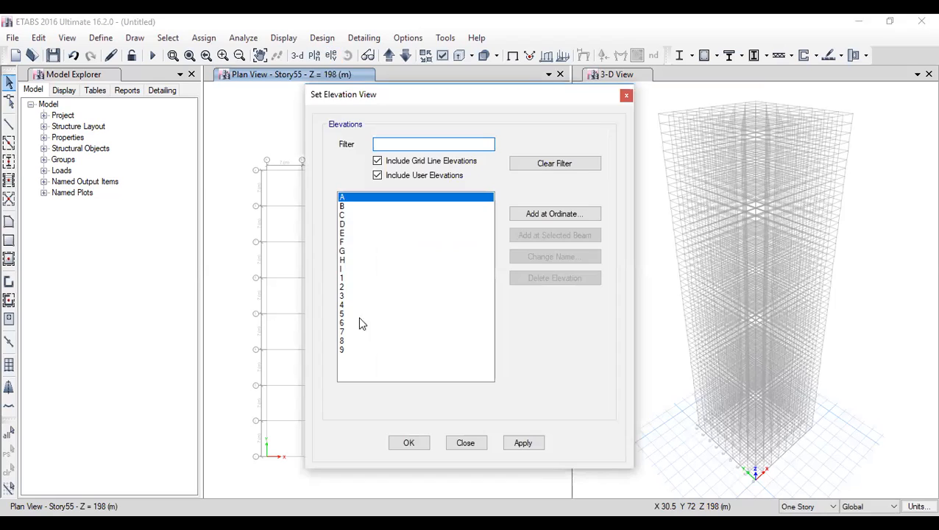
pyautogui.click(626, 95)
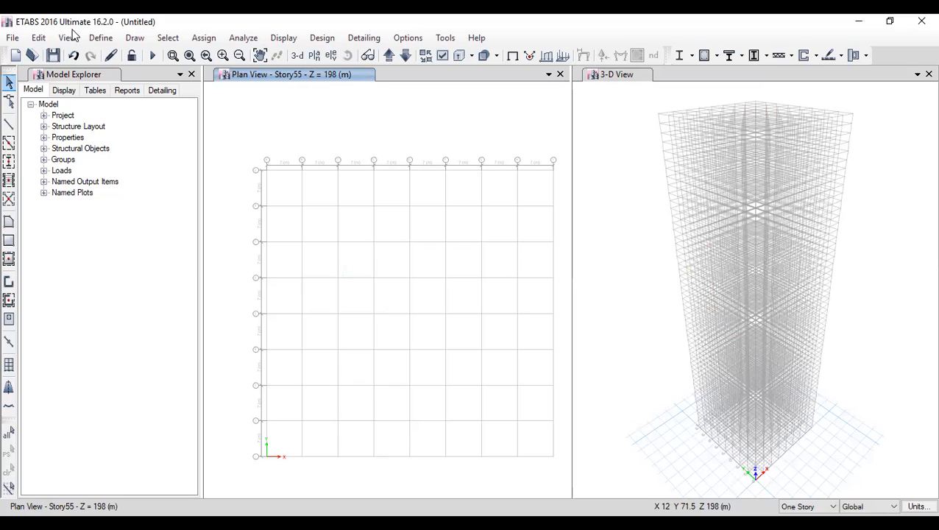
# Step: Define a material named Concrete as a copy of 4000Psi, with a weight per unit volume of 25 kN/m³
pyautogui.click(107, 37)
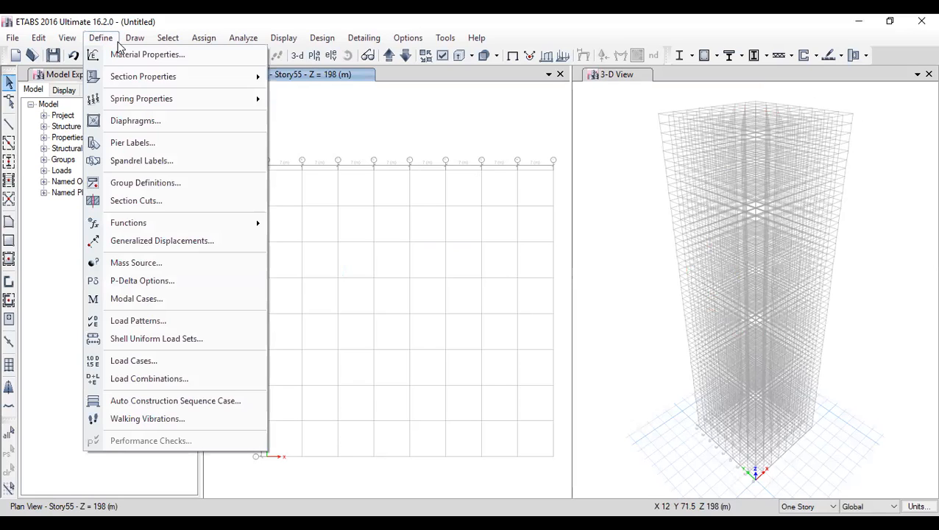
pyautogui.click(118, 55)
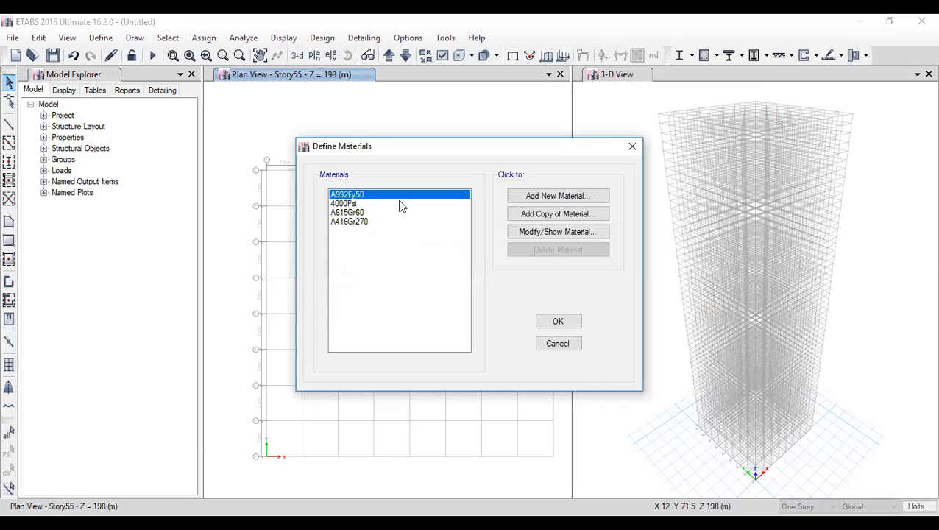
pyautogui.click(374, 206)
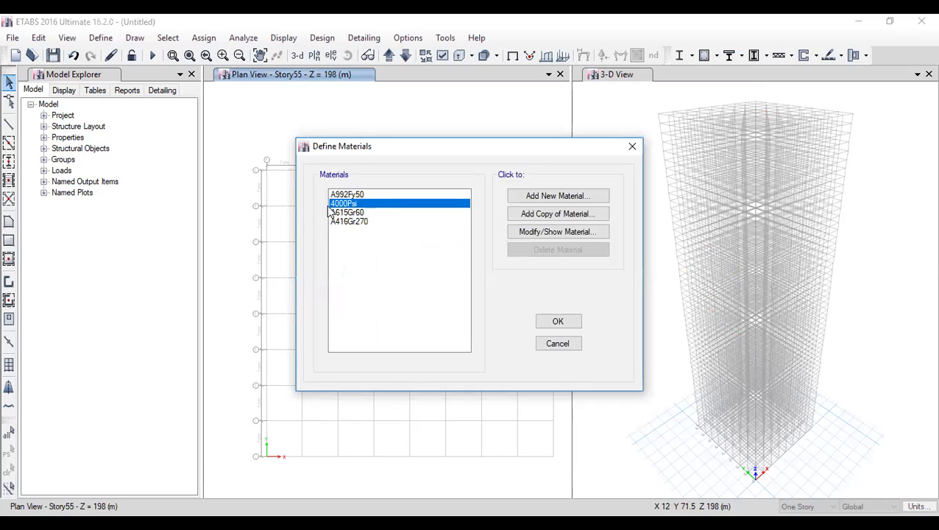
pyautogui.click(548, 214)
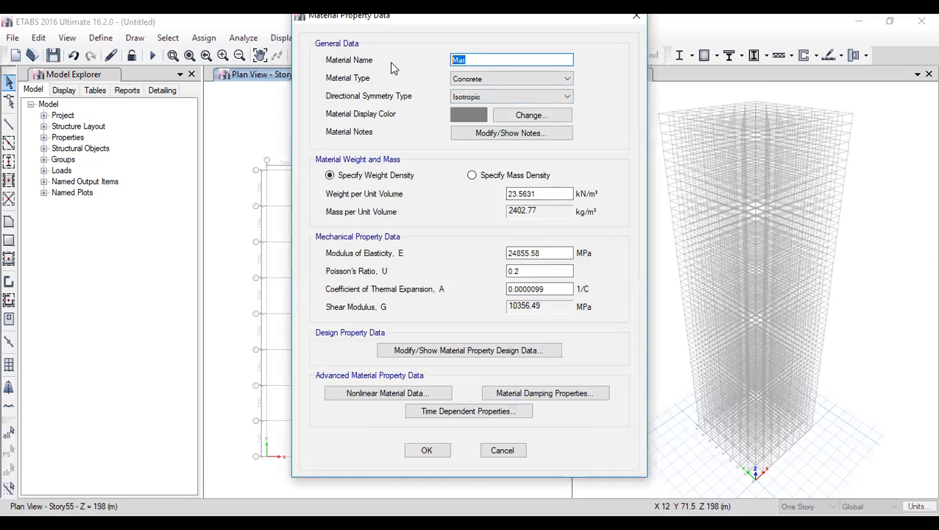
pyautogui.write('Concrete')
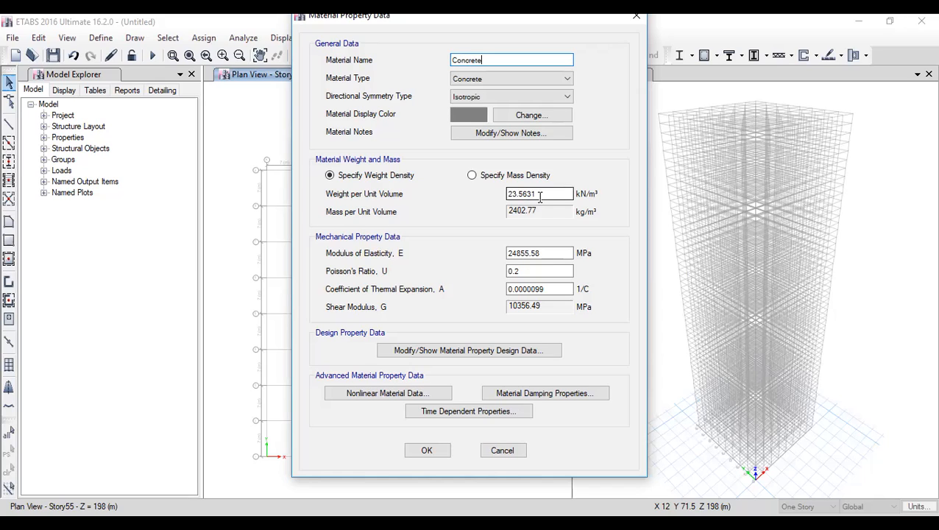
pyautogui.moveTo(520, 194); pyautogui.dragTo(484, 192)
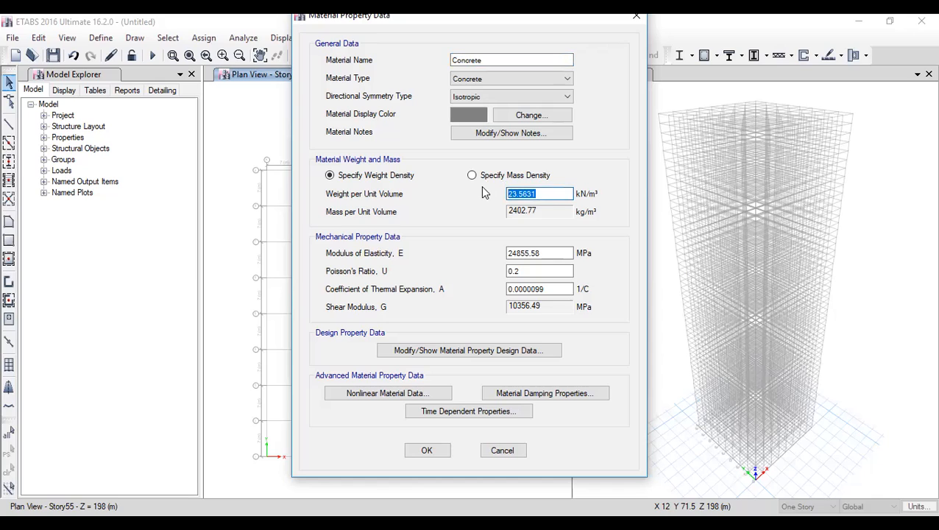
pyautogui.write('25')
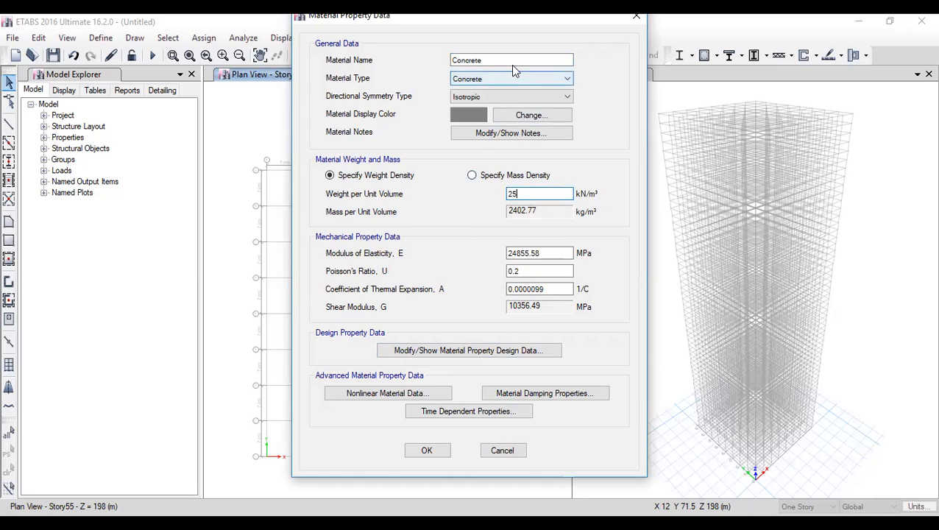
pyautogui.click(447, 451)
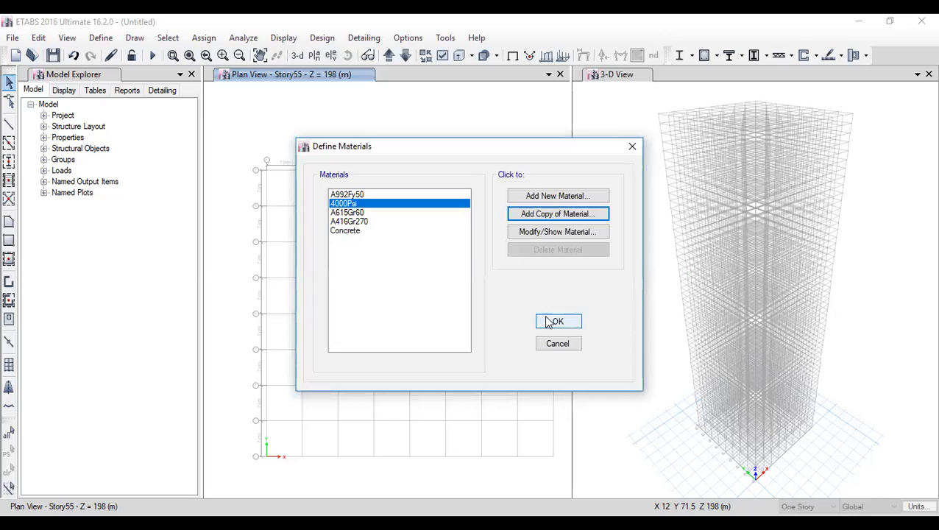
pyautogui.click(370, 231)
pyautogui.click(558, 322)
# Step: Add a new concrete rectangular frame section and set its depth and width to 1200 mm each
pyautogui.click(101, 38)
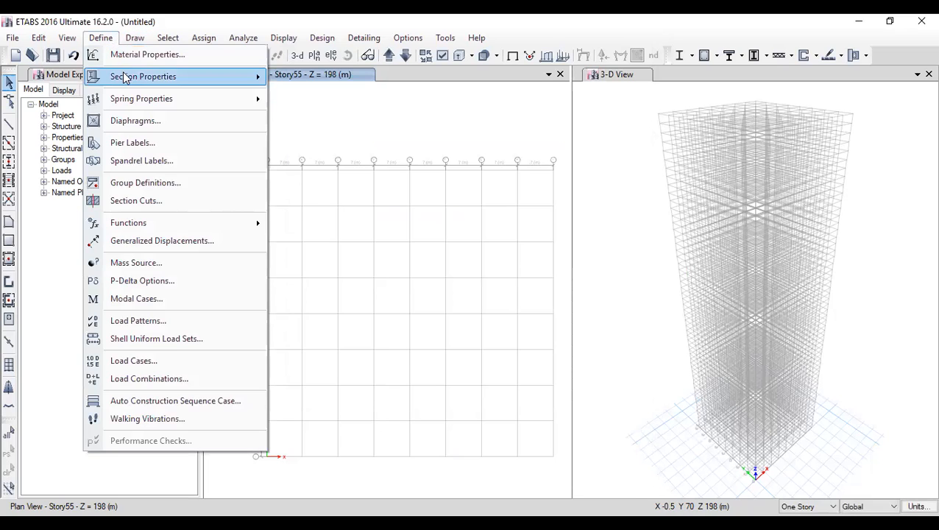
pyautogui.moveTo(125, 77)
pyautogui.click(344, 78)
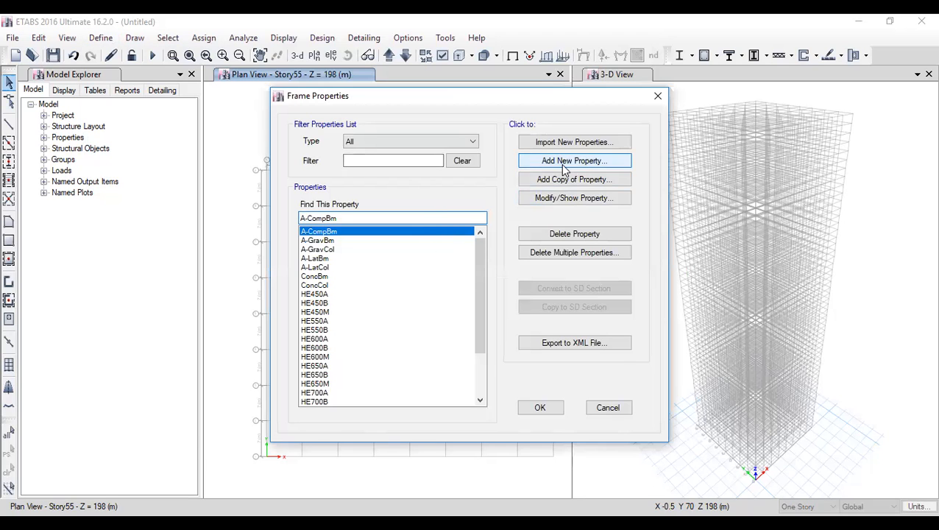
pyautogui.click(565, 160)
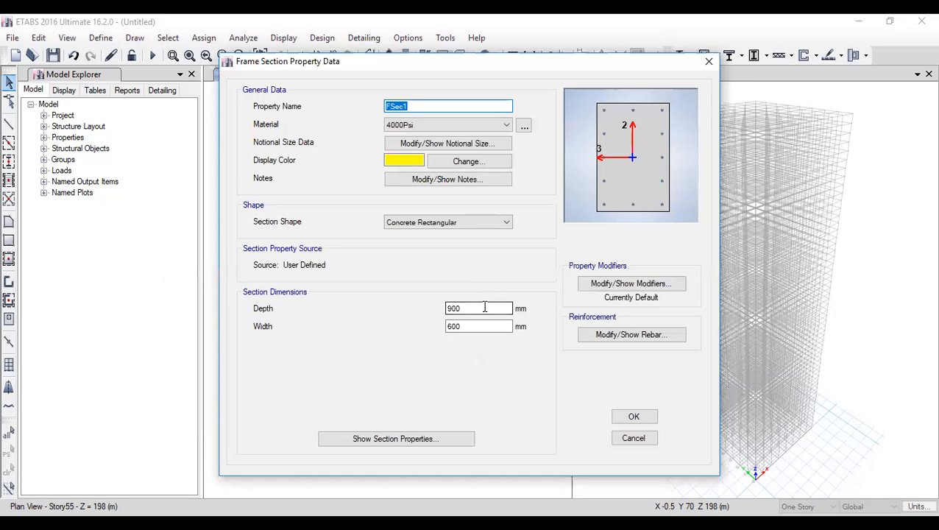
pyautogui.doubleClick(482, 307)
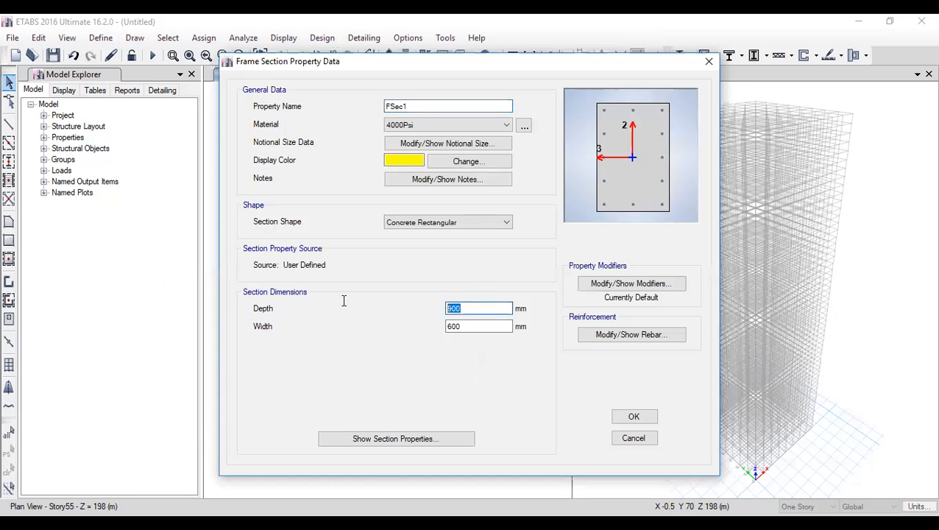
pyautogui.write('1200')
pyautogui.doubleClick(475, 326)
pyautogui.write('1200')
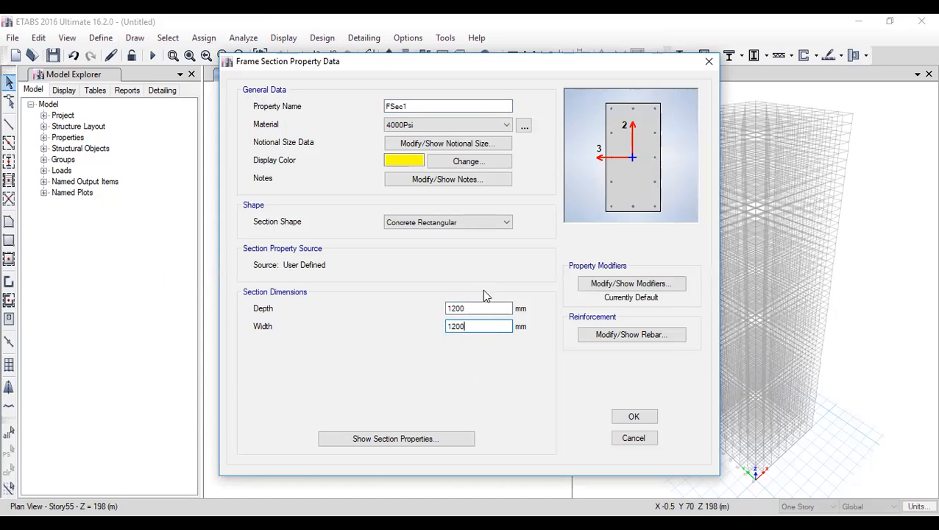
# Step: Assign the Concrete material to the new frame section, name it 1200x1200 and accept it
pyautogui.click(436, 123)
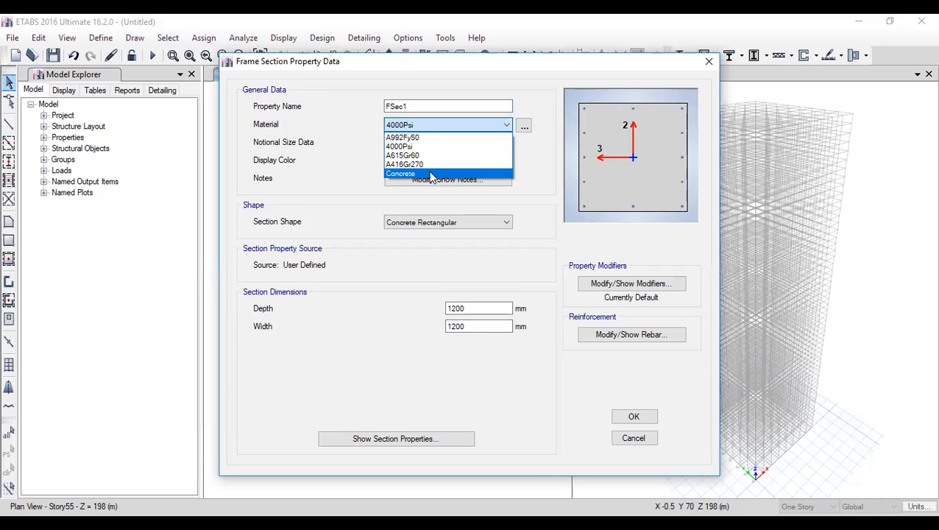
pyautogui.click(431, 175)
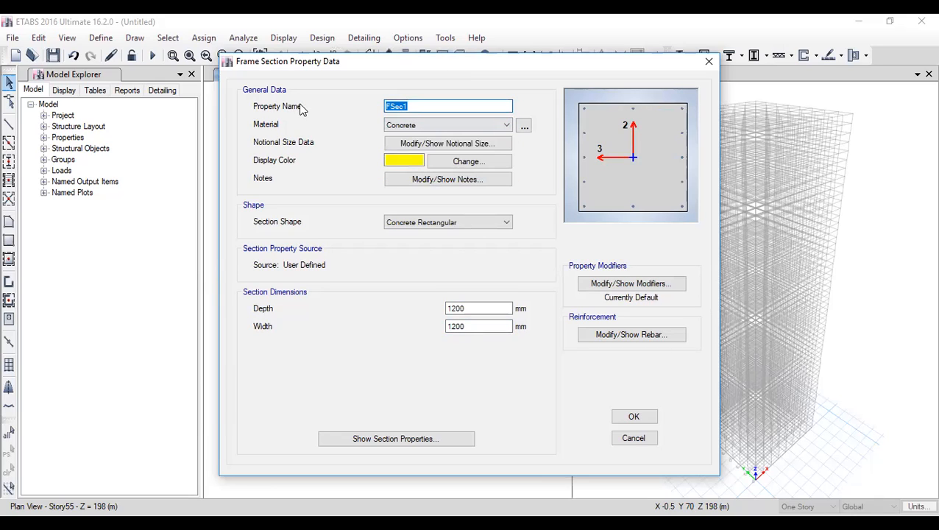
pyautogui.write('12')
pyautogui.press('BackSpace')
pyautogui.write('200x1')
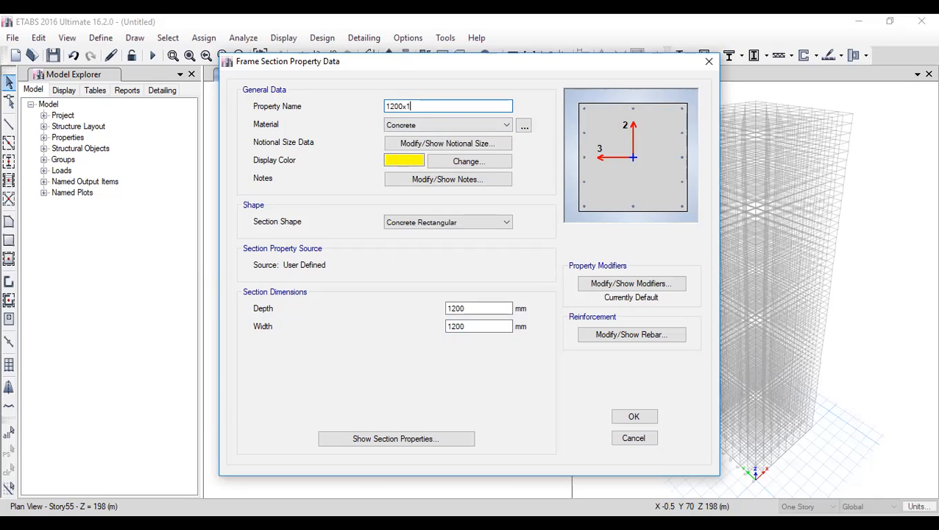
pyautogui.write('200')
pyautogui.click(654, 417)
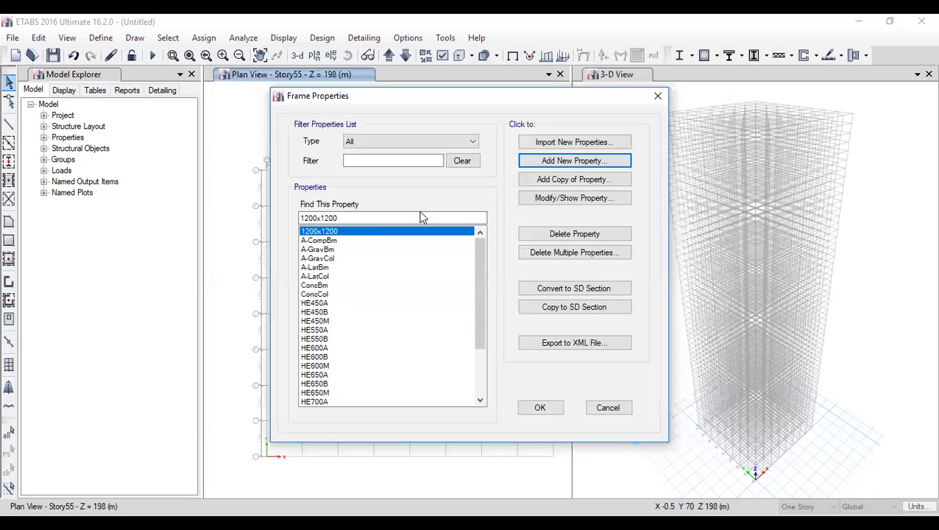
# Step: Add a copy of the 1200x1200 frame section named 800x800, with depth and width of 800 mm and Concrete as material
pyautogui.click(579, 180)
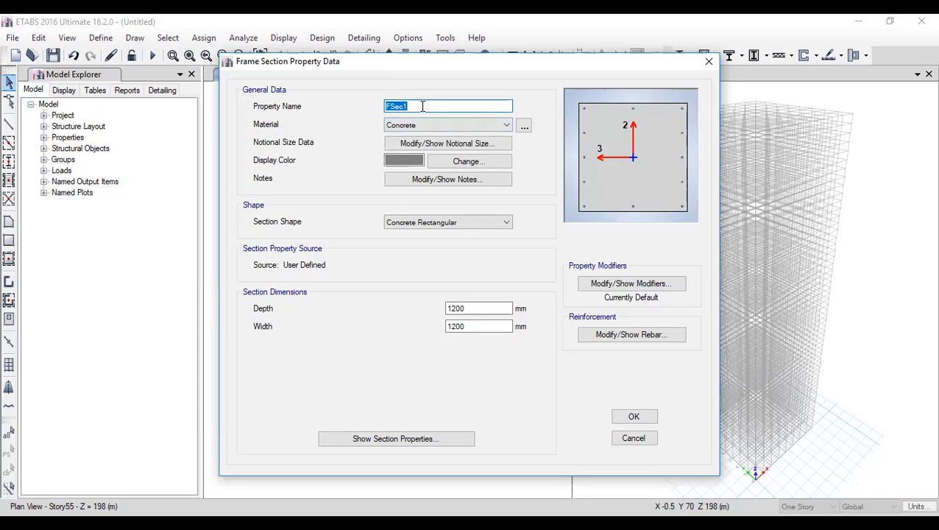
pyautogui.write('800x800')
pyautogui.write('800')
pyautogui.press('Tab')
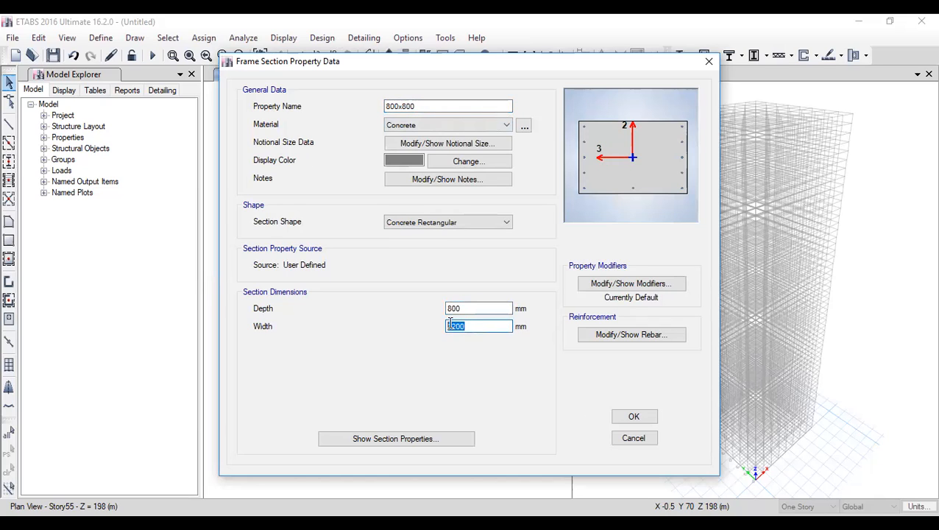
pyautogui.write('800')
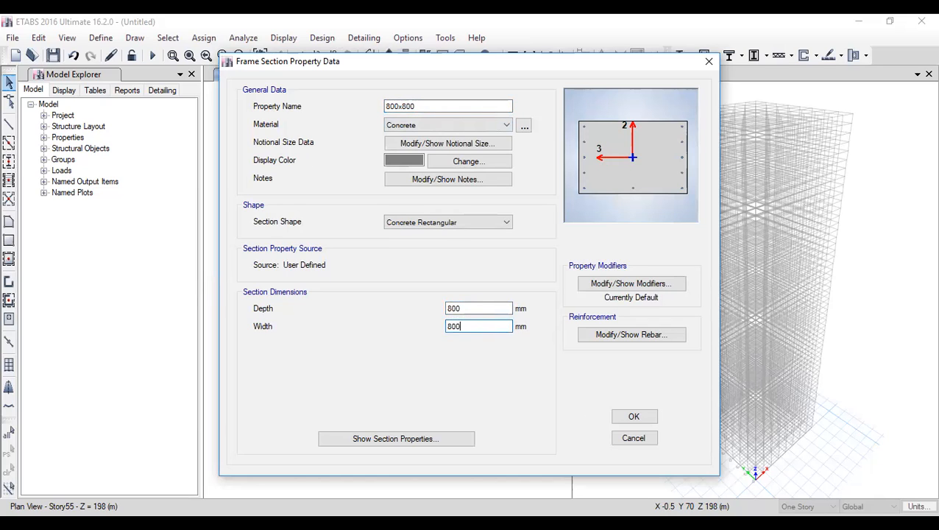
pyautogui.click(456, 105)
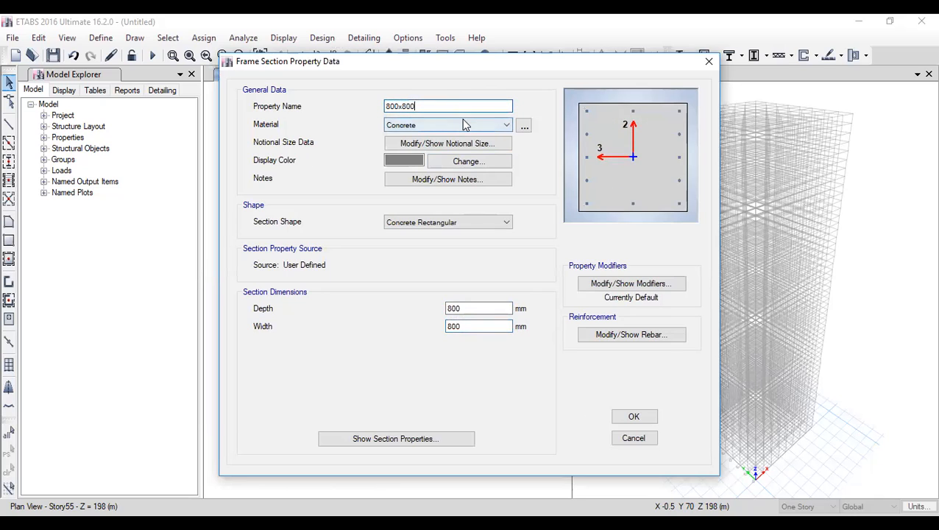
pyautogui.click(465, 125)
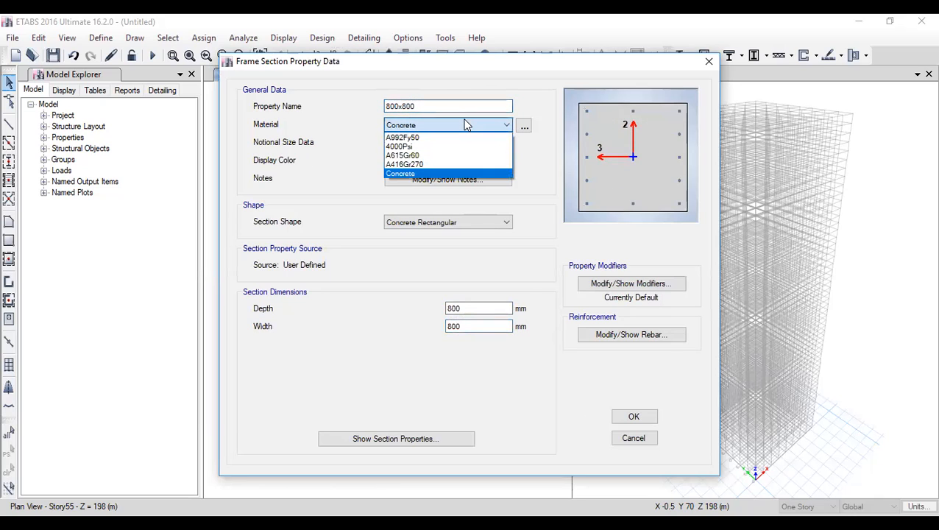
pyautogui.click(536, 117)
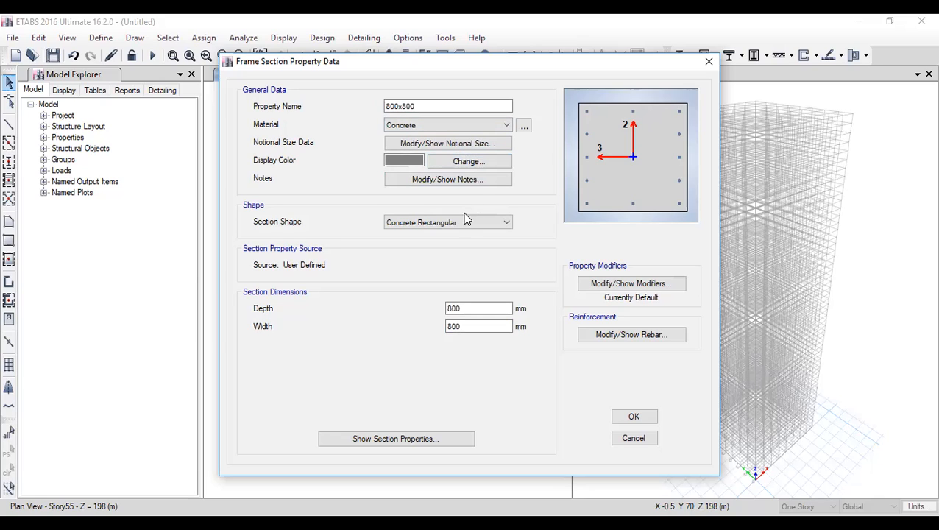
# Step: Review the reinforcement data of the 800x800 section and accept the section
pyautogui.click(645, 335)
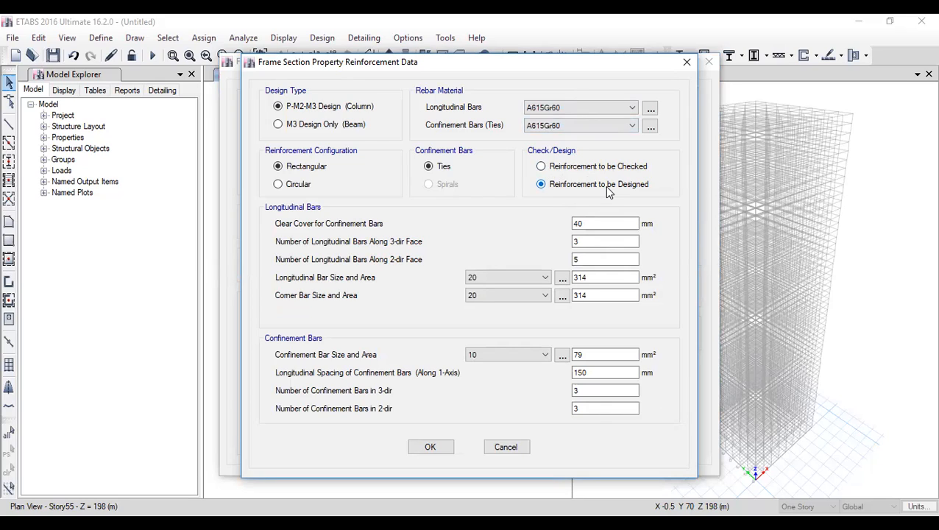
pyautogui.click(689, 62)
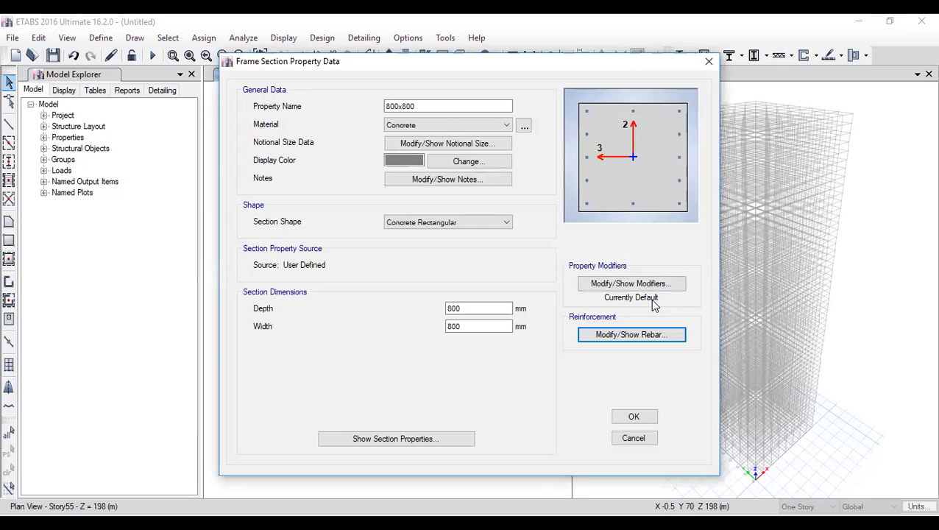
pyautogui.click(650, 418)
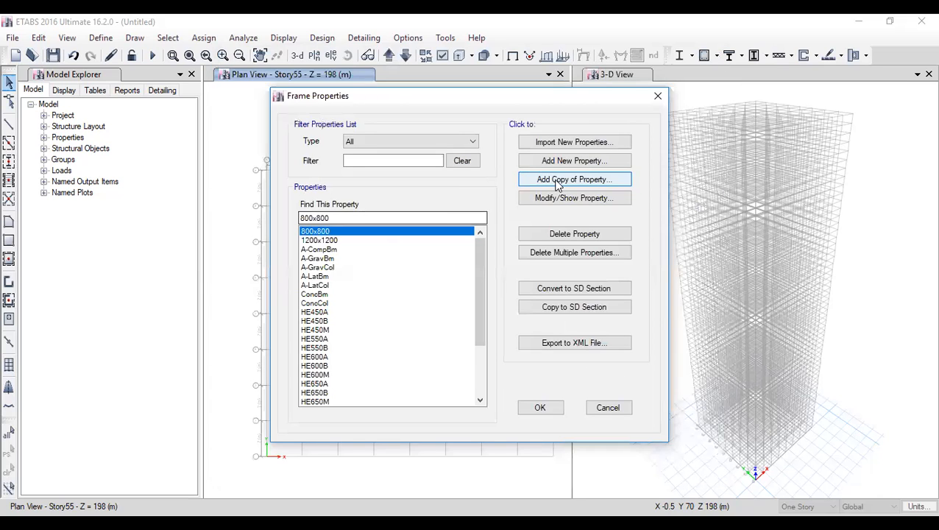
# Step: Add a copy of the 800x800 frame section named 800x400 with a width of 400 mm, and accept the frame properties
pyautogui.click(558, 181)
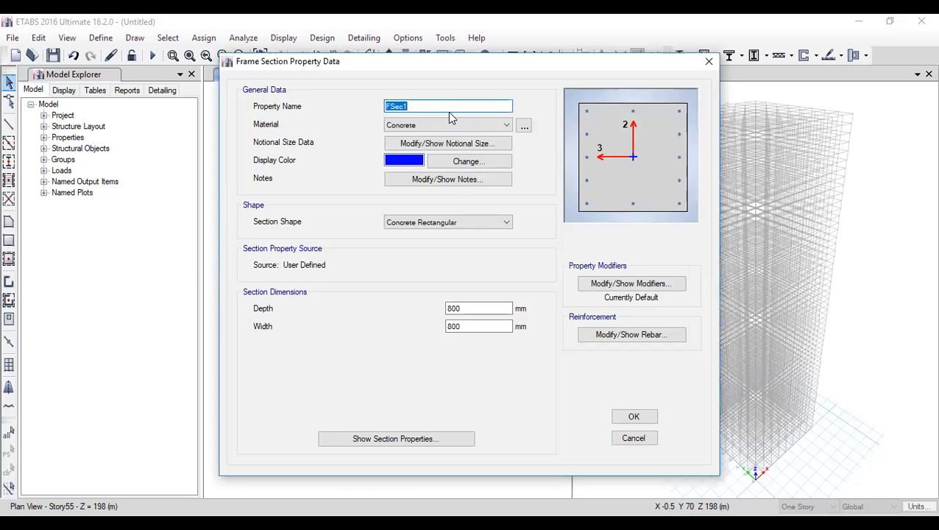
pyautogui.write('800x400')
pyautogui.doubleClick(475, 327)
pyautogui.write('400')
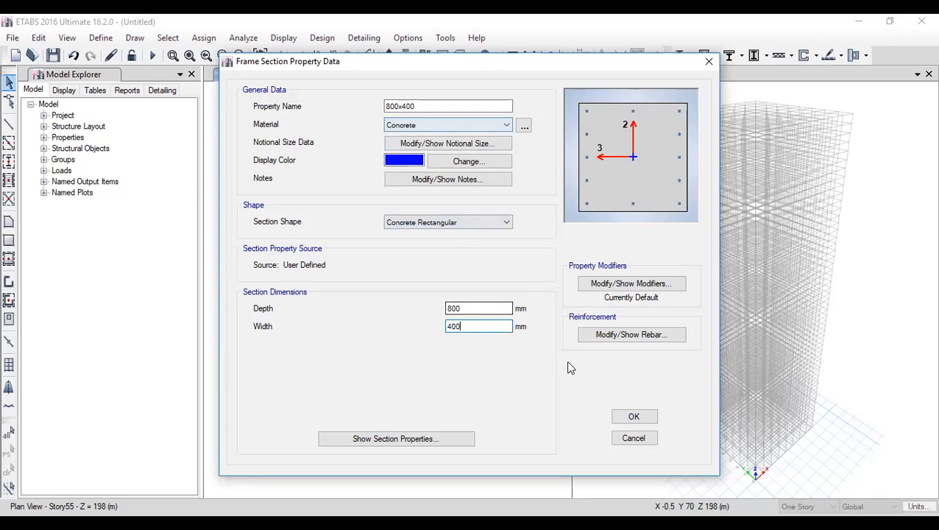
pyautogui.click(633, 417)
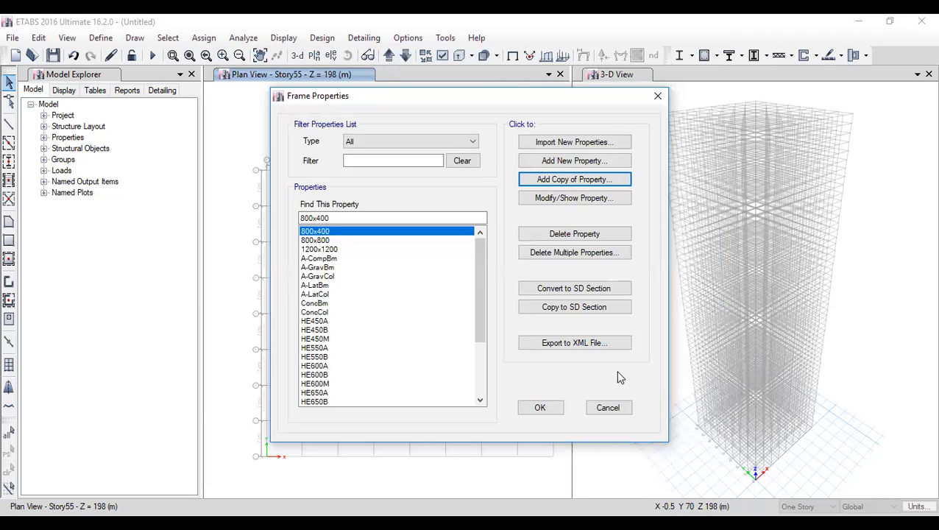
pyautogui.click(527, 410)
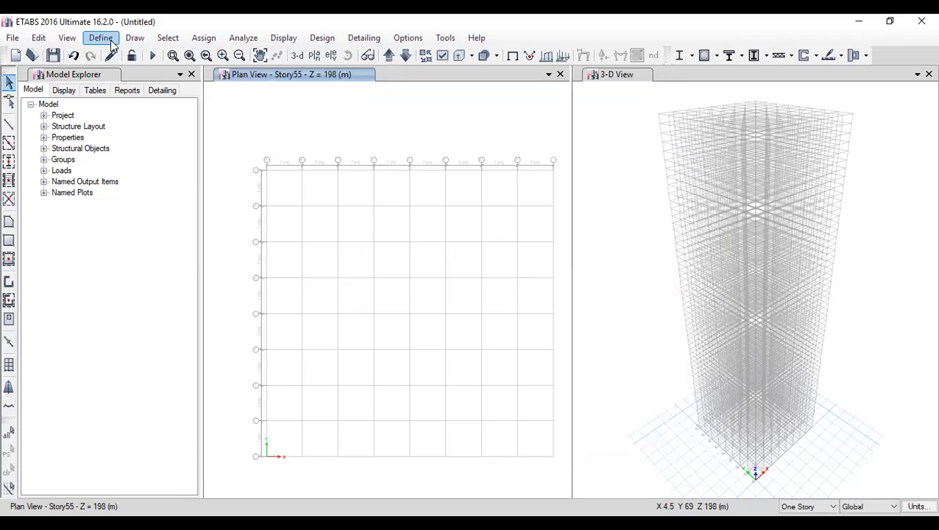
# Step: Add a new slab section named Slab 300 that uses the Concrete material
pyautogui.click(110, 43)
pyautogui.moveTo(139, 76)
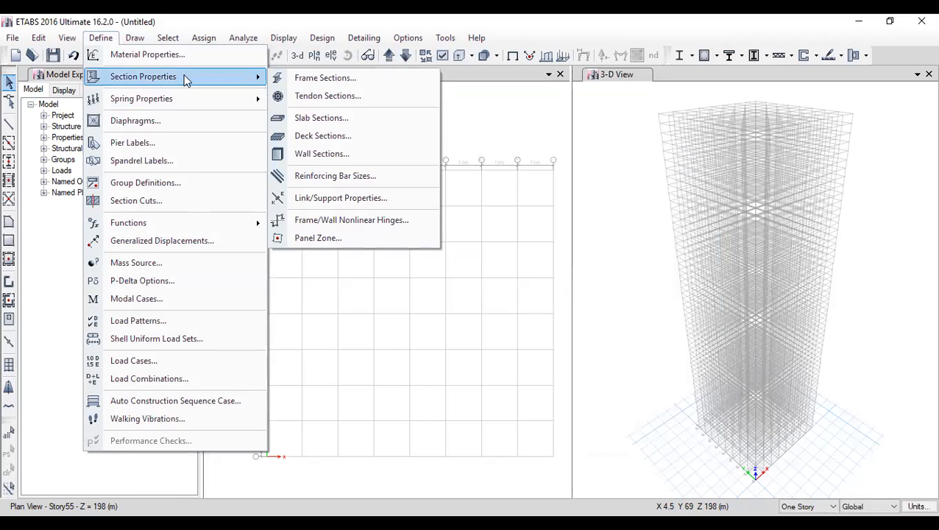
pyautogui.click(315, 124)
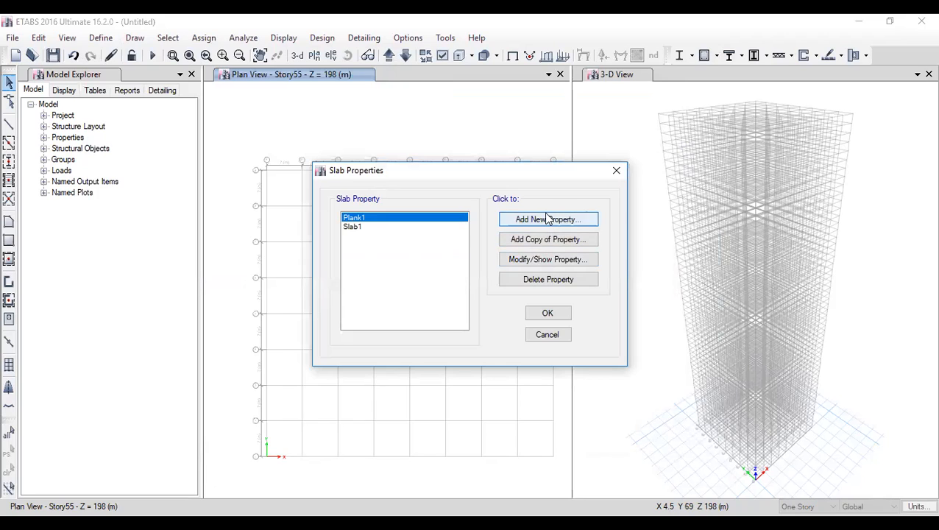
pyautogui.click(549, 220)
pyautogui.moveTo(488, 120); pyautogui.dragTo(466, 121)
pyautogui.click(486, 121)
pyautogui.press('BackSpace')
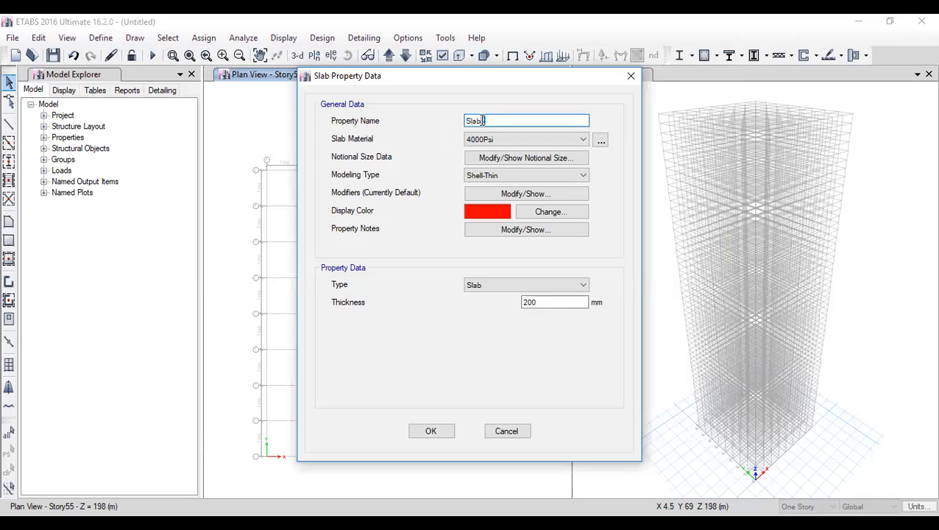
pyautogui.write('300')
pyautogui.click(508, 140)
pyautogui.click(507, 188)
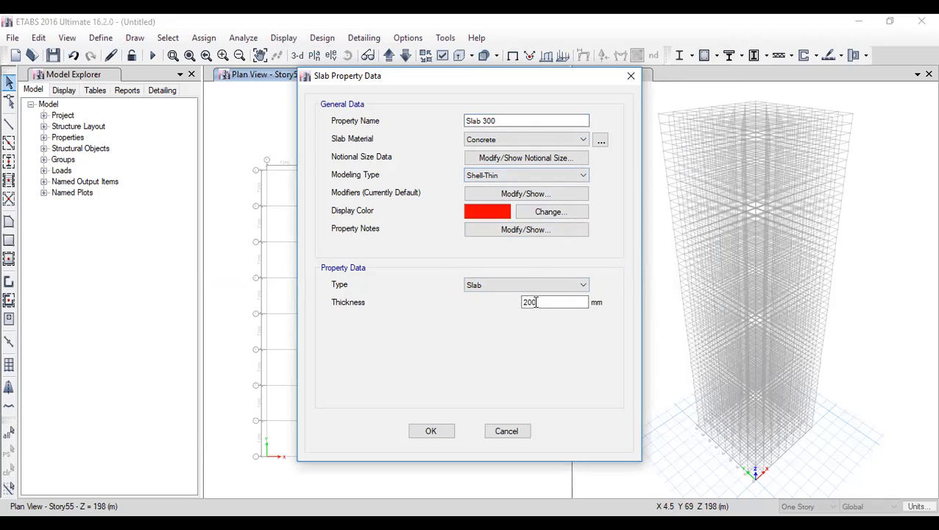
# Step: Set the thickness of Slab 300 to 300 mm and accept the slab properties
pyautogui.moveTo(536, 302); pyautogui.dragTo(517, 306)
pyautogui.write('3')
pyautogui.click(434, 433)
pyautogui.click(553, 315)
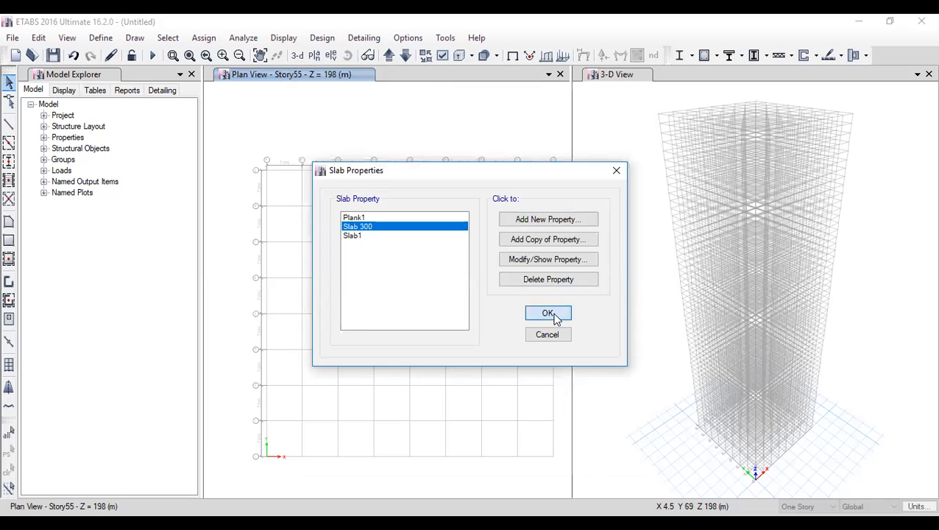
# Step: Add a new wall section named Wall 400 that uses the Concrete material
pyautogui.click(103, 38)
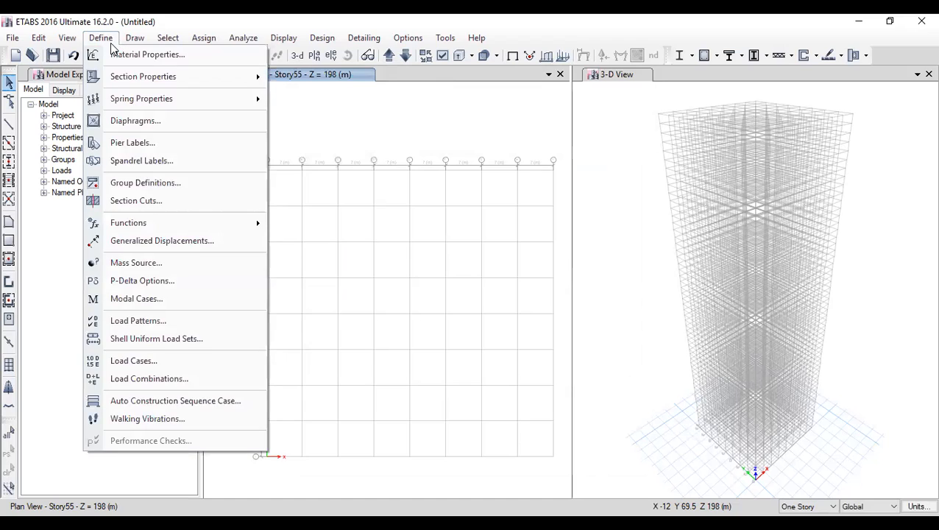
pyautogui.moveTo(120, 81)
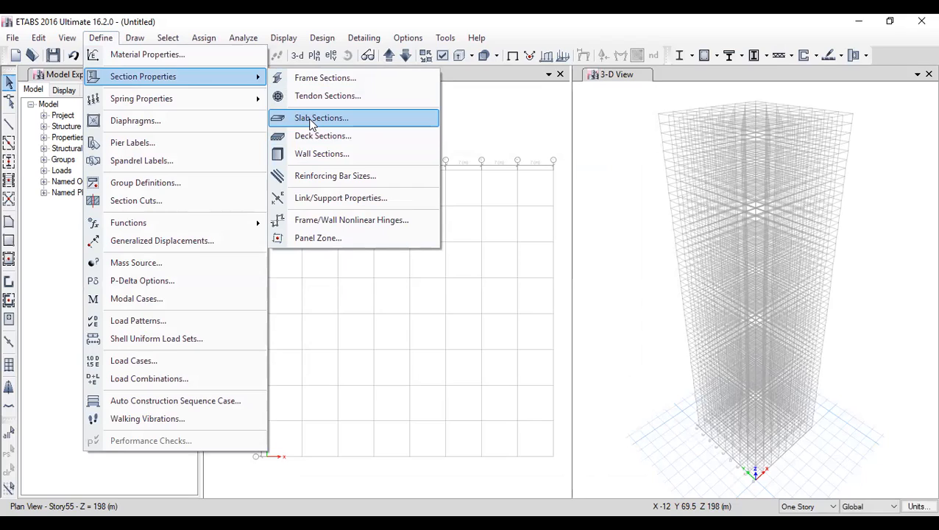
pyautogui.click(350, 156)
pyautogui.click(543, 220)
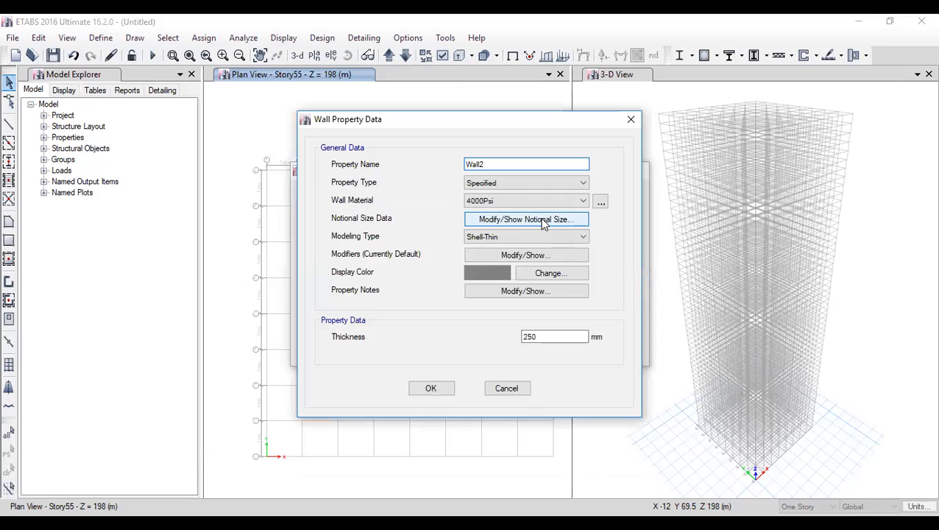
pyautogui.click(486, 165)
pyautogui.press('BackSpace')
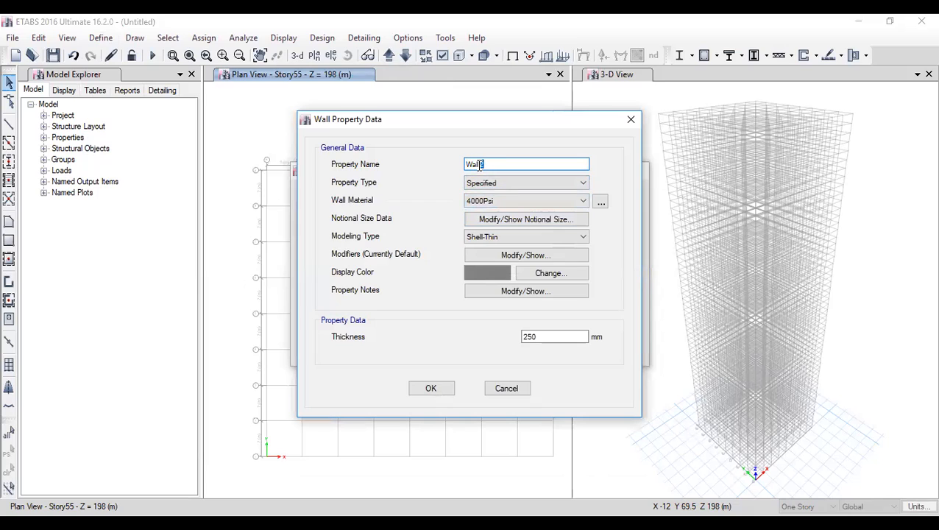
pyautogui.write('400')
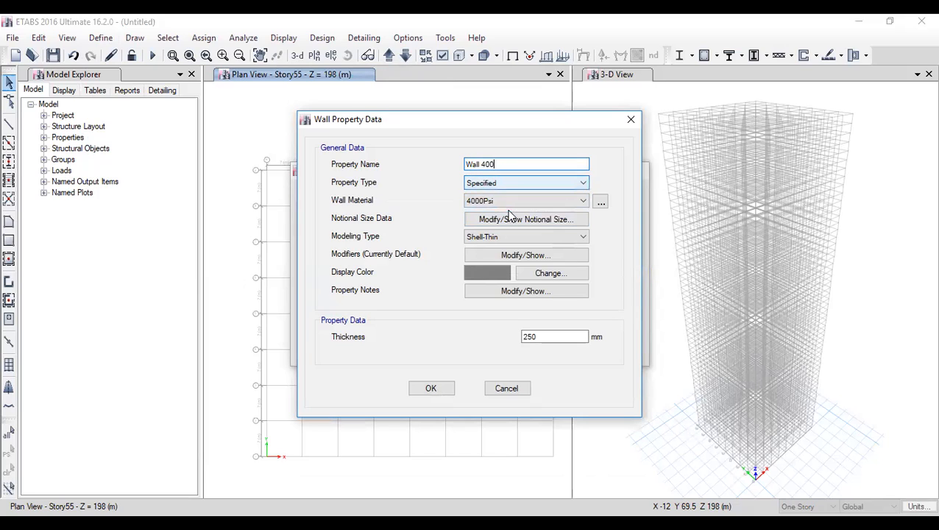
pyautogui.click(498, 200)
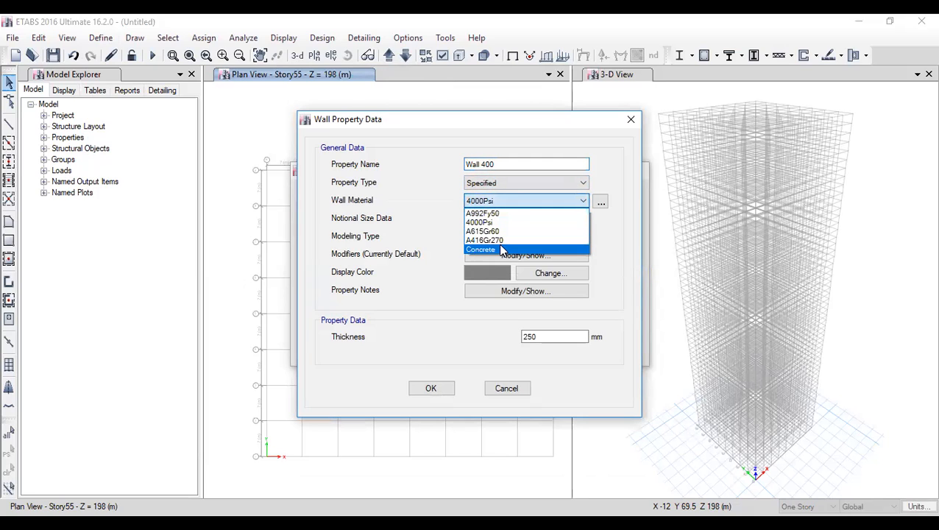
pyautogui.click(501, 250)
# Step: Set the thickness of Wall 400 to 400 mm and accept the wall properties
pyautogui.moveTo(546, 336); pyautogui.dragTo(510, 337)
pyautogui.write('400')
pyautogui.click(436, 390)
pyautogui.click(554, 314)
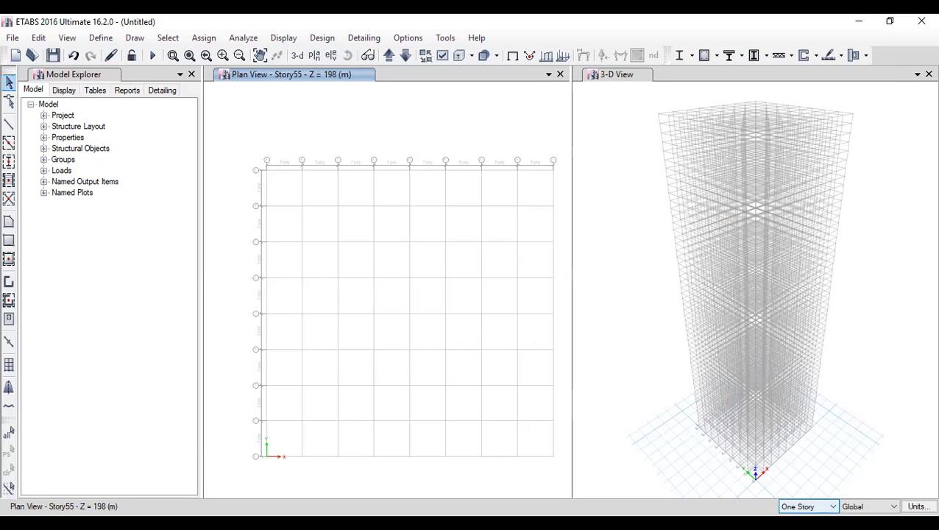
# Step: Make drawing apply to all stories and start Quick Draw Columns with the 1200x1200 section
pyautogui.click(817, 507)
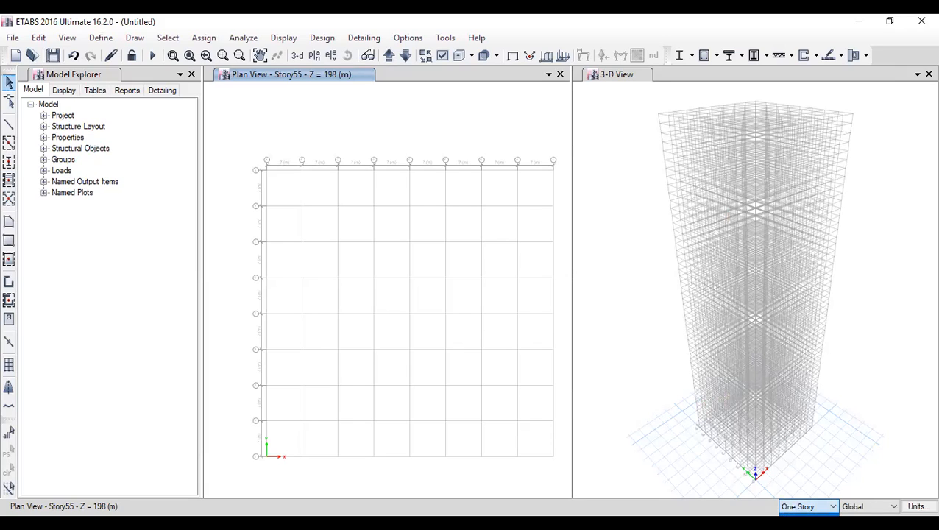
pyautogui.click(801, 526)
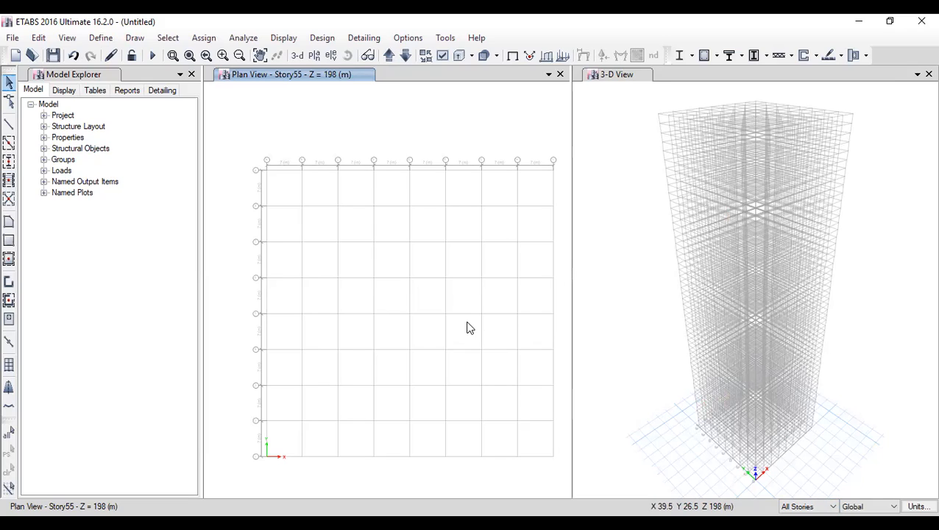
pyautogui.click(10, 166)
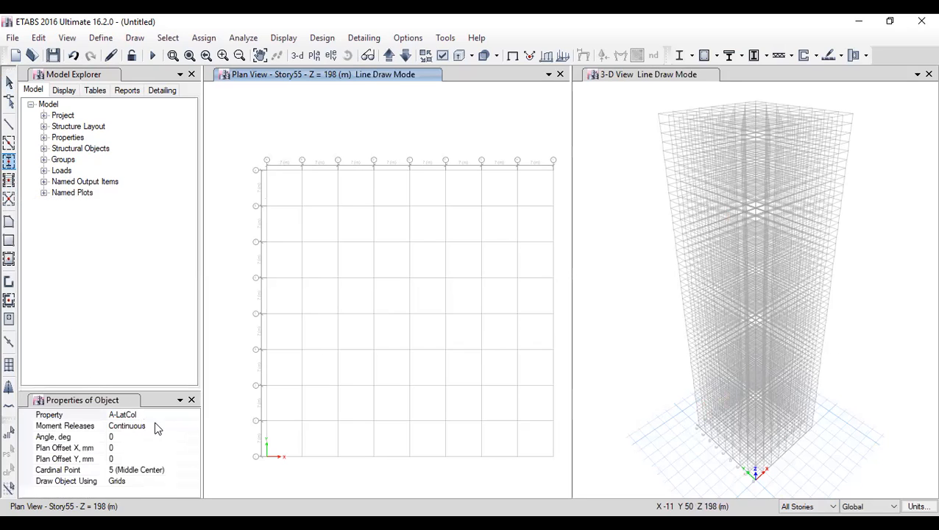
pyautogui.click(188, 414)
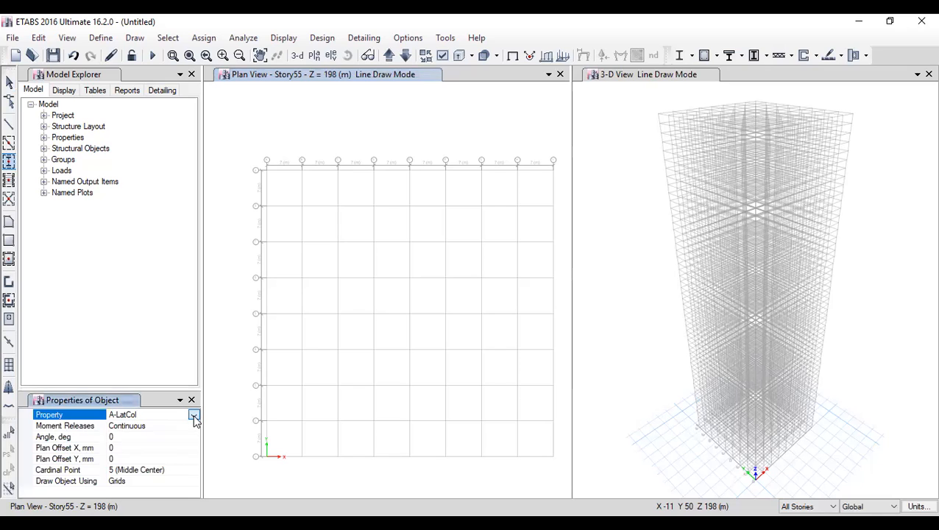
pyautogui.click(194, 414)
pyautogui.scroll(-1, 167, 446)
pyautogui.scroll(2, 155, 451)
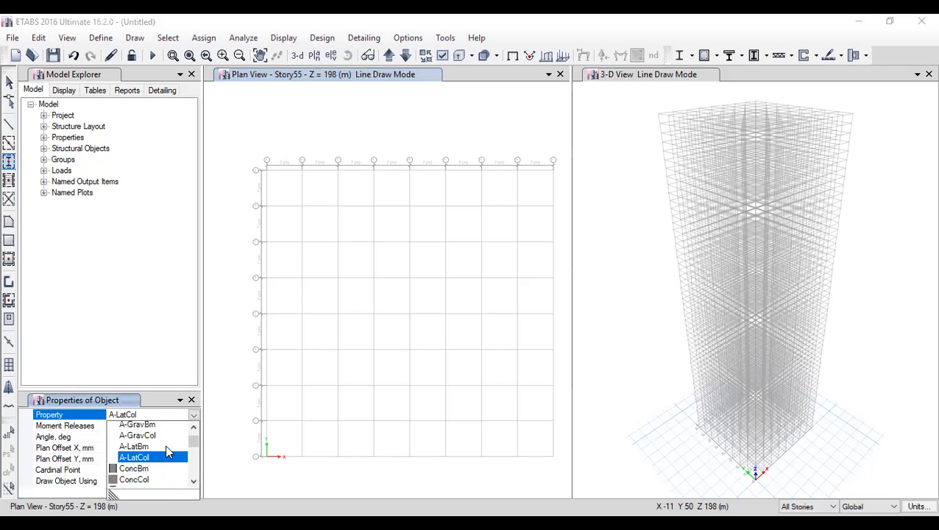
pyautogui.click(148, 450)
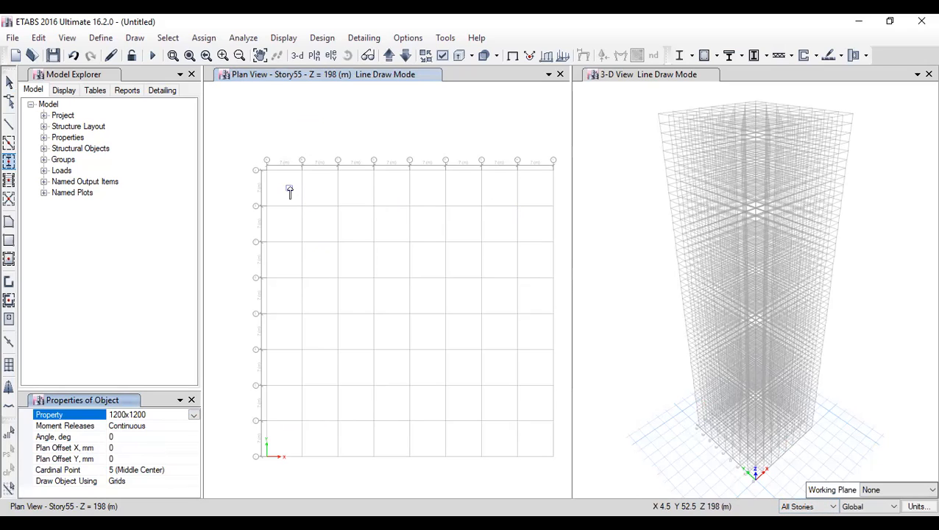
# Step: Draw 1200x1200 columns at all interior grid intersections from B to H and 2 to 8 on all stories
pyautogui.moveTo(289, 188)
pyautogui.mouseDown()
pyautogui.moveTo(369, 276)
pyautogui.moveTo(463, 355)
pyautogui.moveTo(445, 340)
pyautogui.mouseUp()
pyautogui.moveTo(290, 188)
pyautogui.mouseDown()
pyautogui.moveTo(323, 230)
pyautogui.moveTo(440, 309)
pyautogui.moveTo(512, 388)
pyautogui.moveTo(530, 444)
pyautogui.mouseUp()
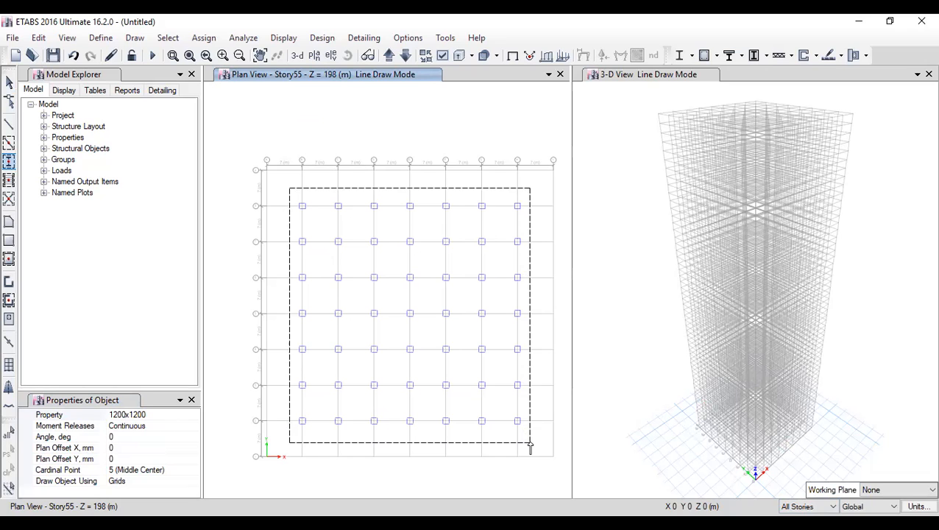
pyautogui.moveTo(530, 444); pyautogui.dragTo(530, 445)
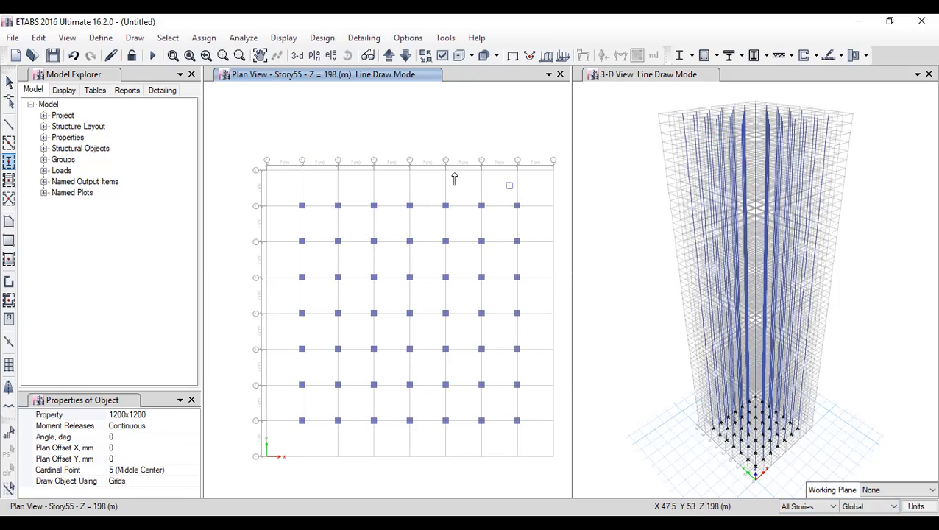
# Step: Delete the four corner columns of the layout and the six central columns at grids D to F on lines 5 and 6
pyautogui.click(10, 82)
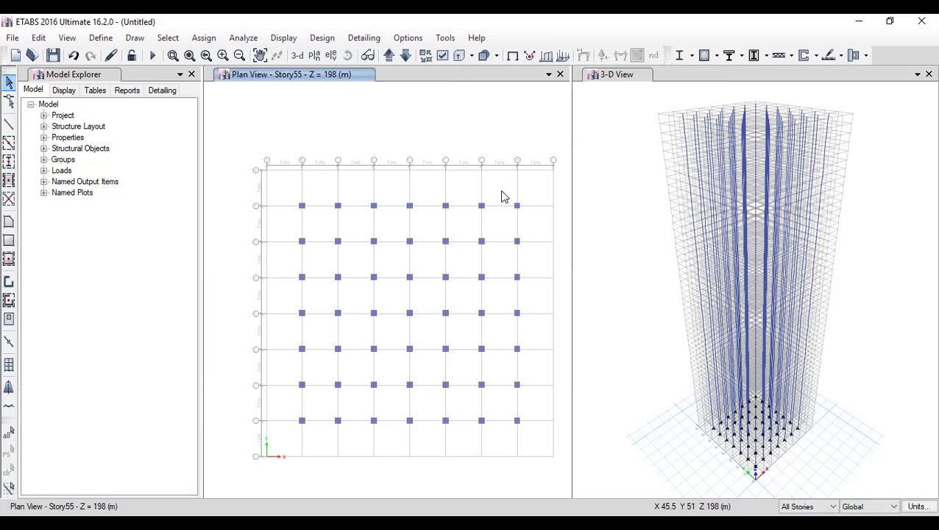
pyautogui.moveTo(502, 188); pyautogui.dragTo(533, 225)
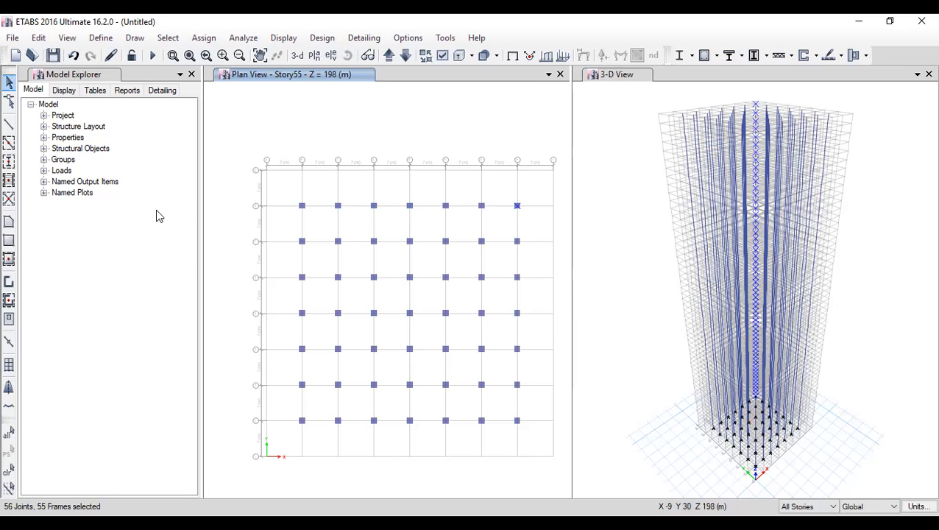
pyautogui.moveTo(285, 193); pyautogui.dragTo(325, 231)
pyautogui.moveTo(287, 410); pyautogui.dragTo(318, 444)
pyautogui.moveTo(507, 407); pyautogui.dragTo(535, 456)
pyautogui.press('Delete')
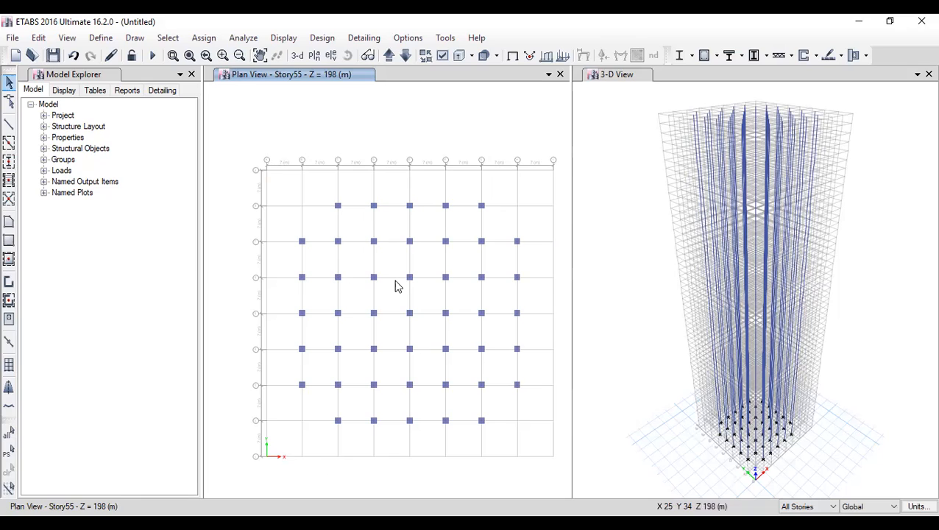
pyautogui.moveTo(359, 263); pyautogui.dragTo(461, 330)
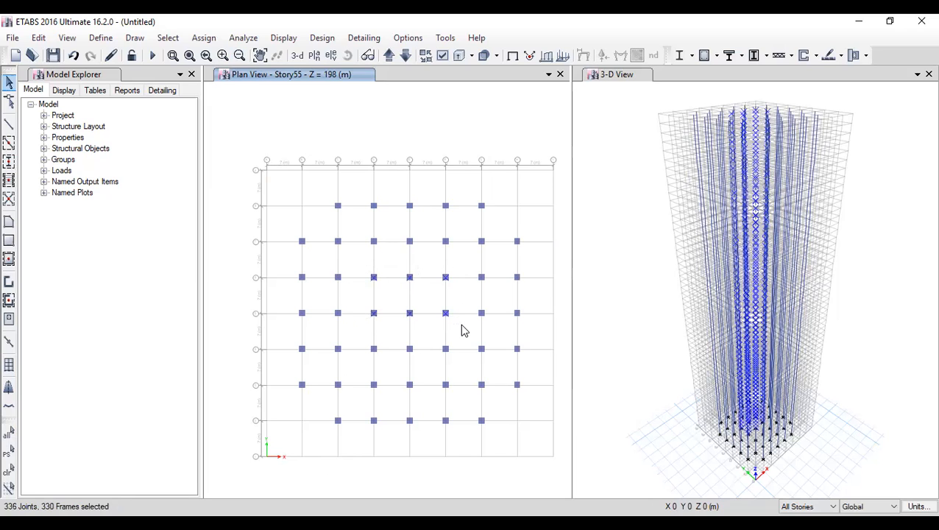
pyautogui.press('Delete')
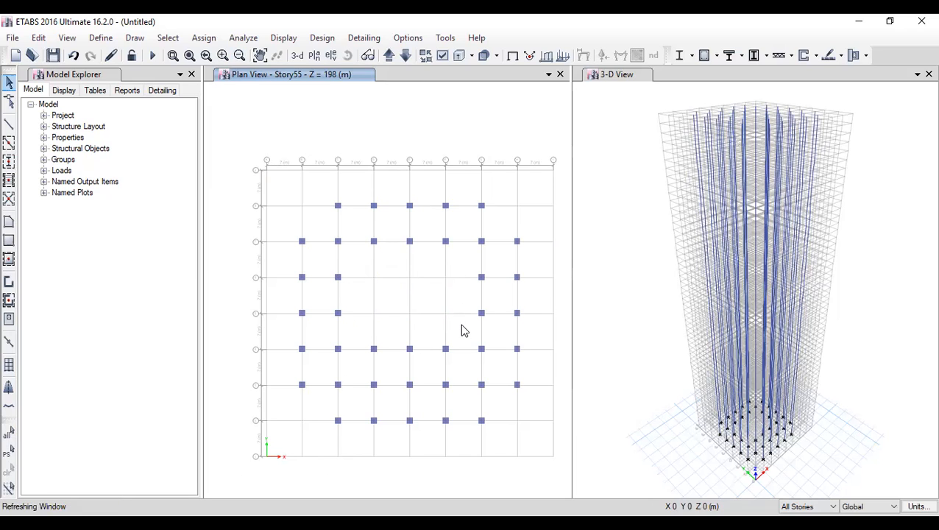
# Step: Start Quick Draw Walls with the Wall 400 section and the Pier area type
pyautogui.click(9, 300)
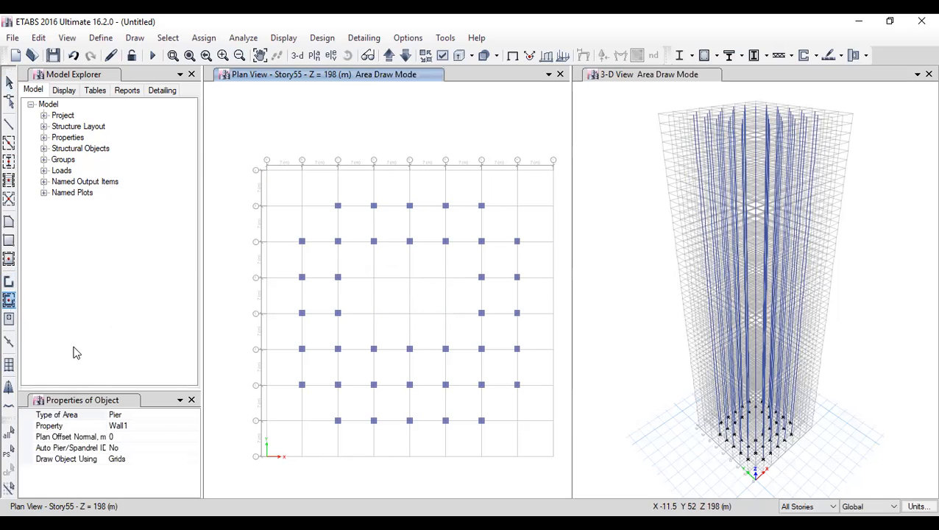
pyautogui.click(144, 426)
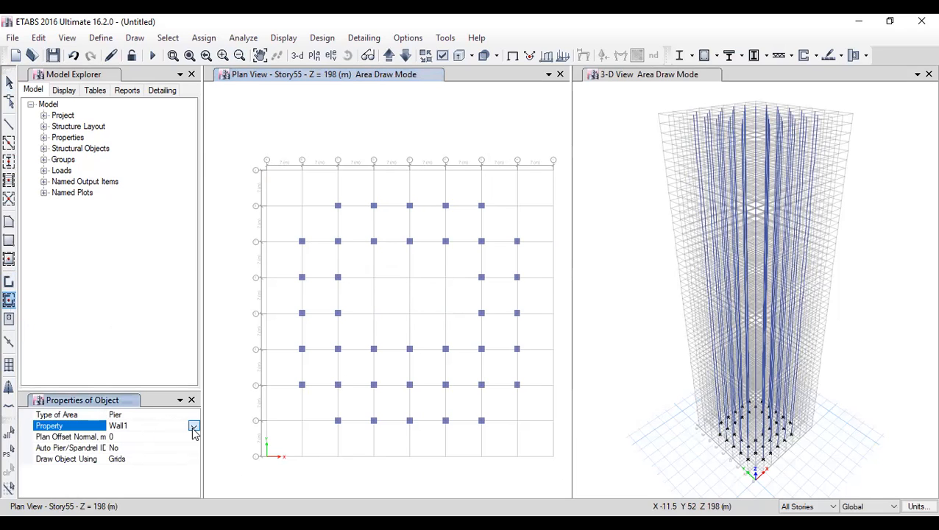
pyautogui.click(194, 430)
pyautogui.click(144, 456)
pyautogui.click(135, 415)
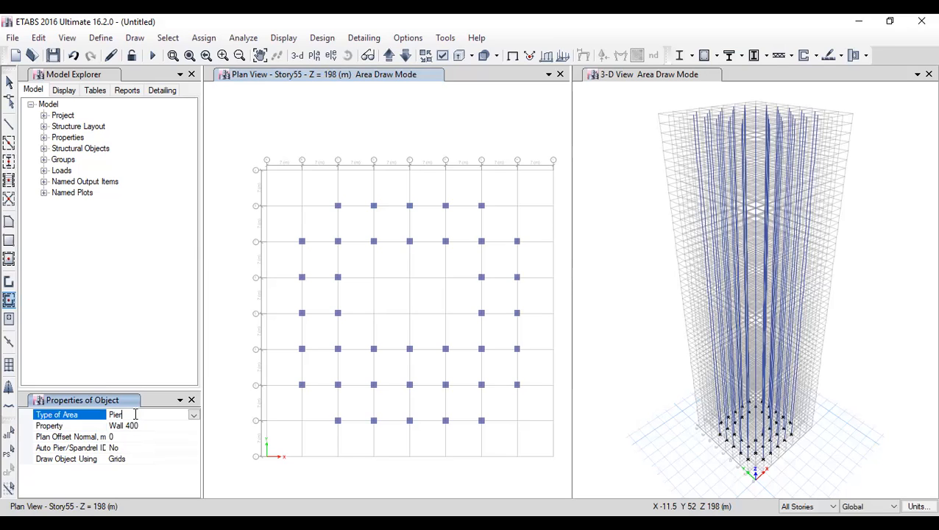
pyautogui.click(193, 416)
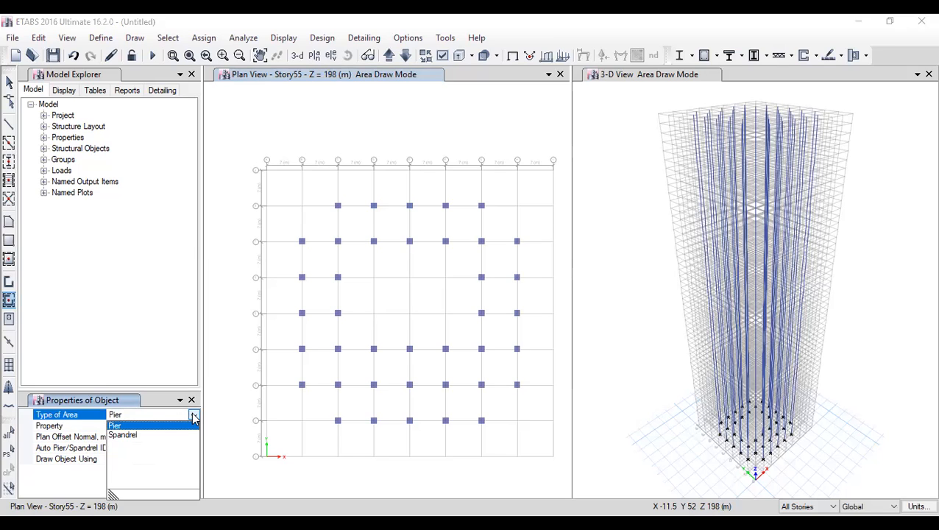
pyautogui.click(385, 312)
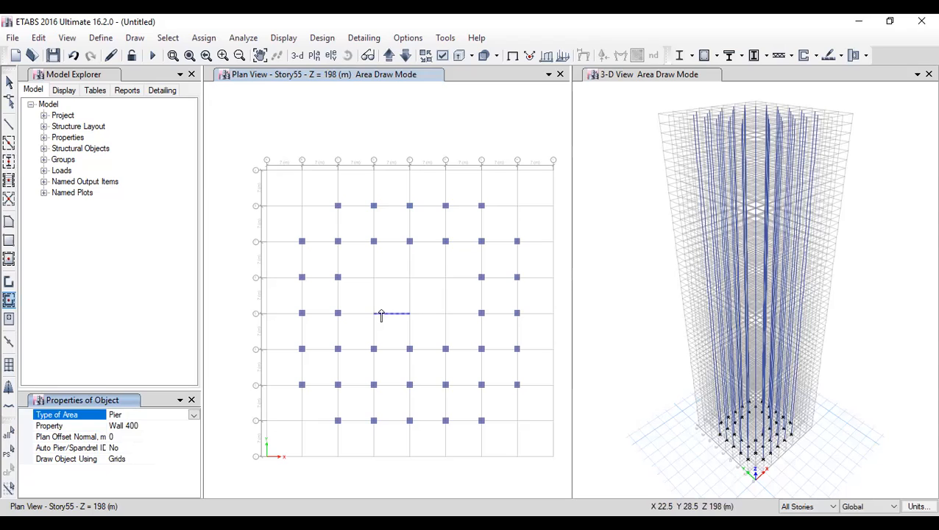
# Step: Draw core walls along grid line 6 from D to F and along grids D, E and F between lines 5 and 6
pyautogui.click(375, 319)
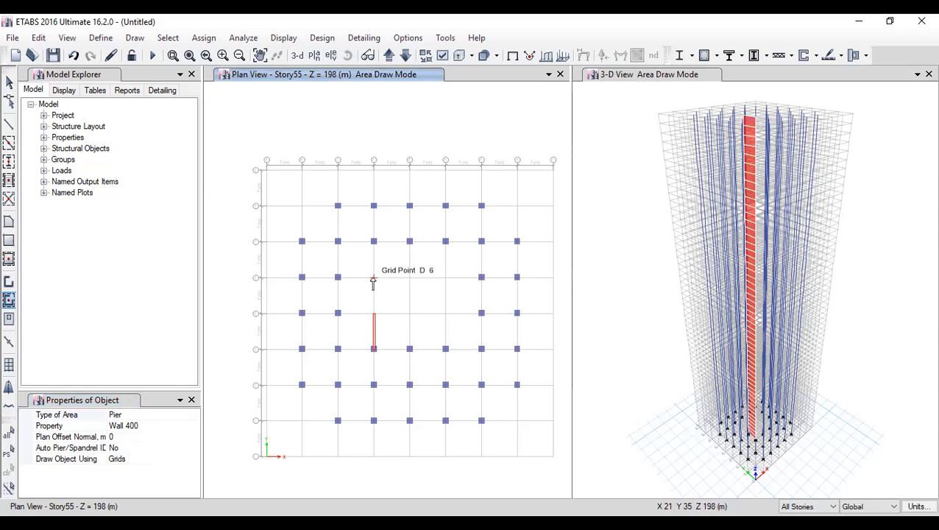
pyautogui.hotkey('ctrl', 'z')
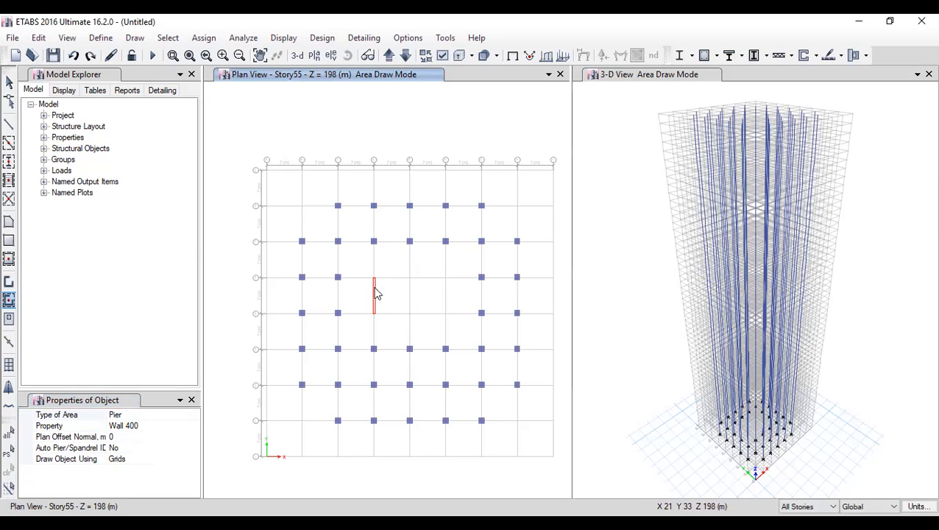
pyautogui.click(376, 294)
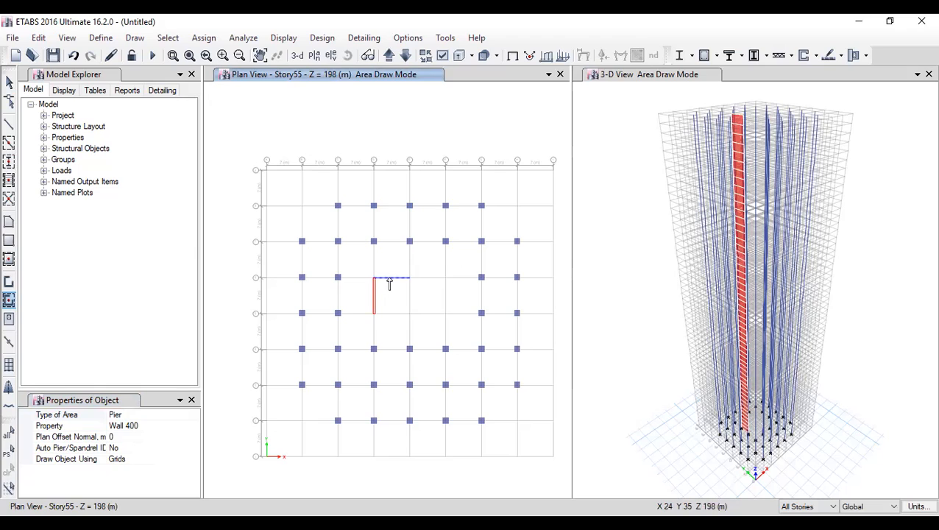
pyautogui.click(393, 284)
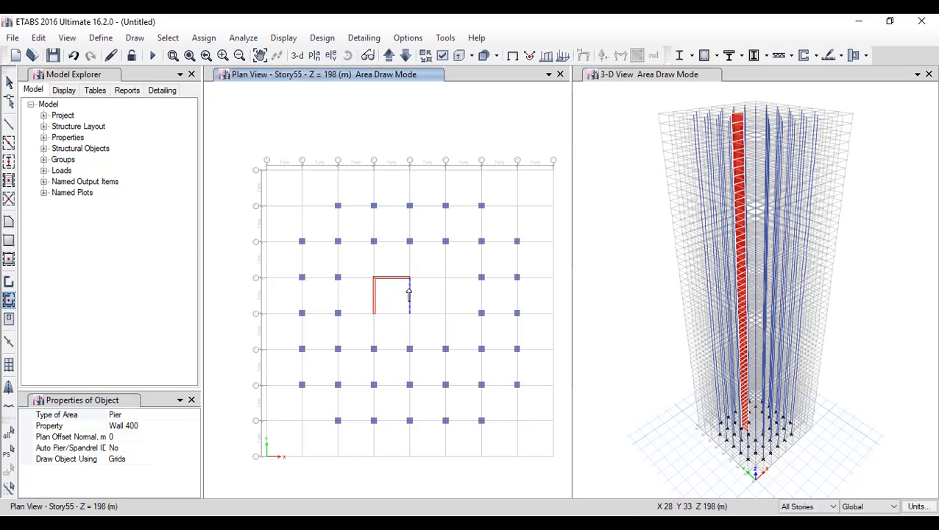
pyautogui.click(411, 294)
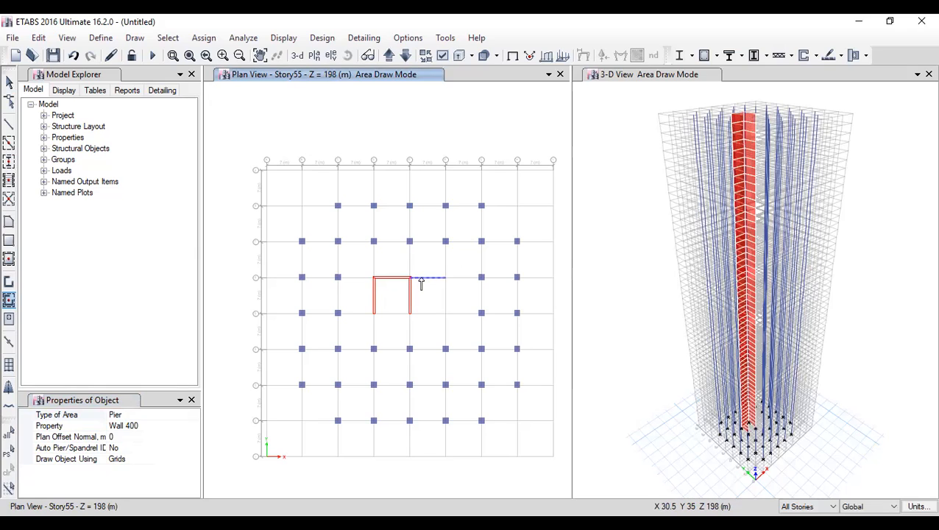
pyautogui.click(425, 284)
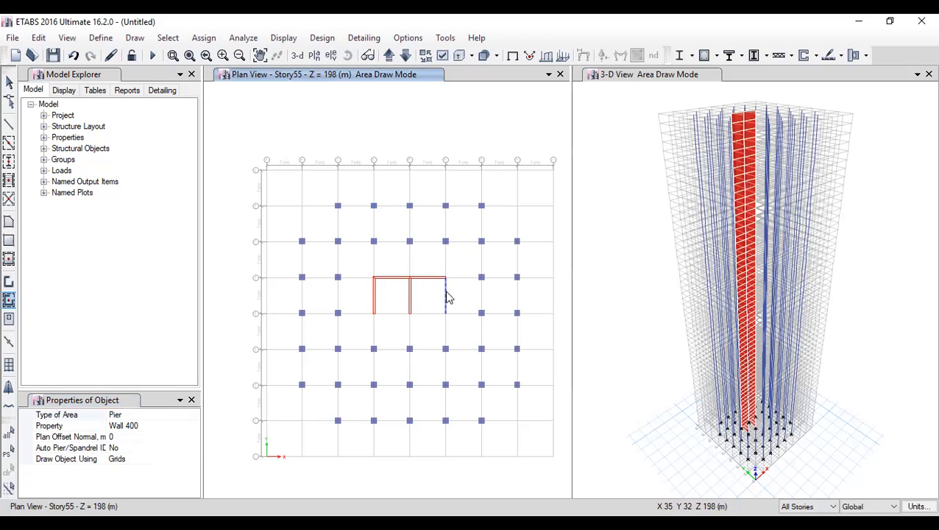
pyautogui.click(448, 296)
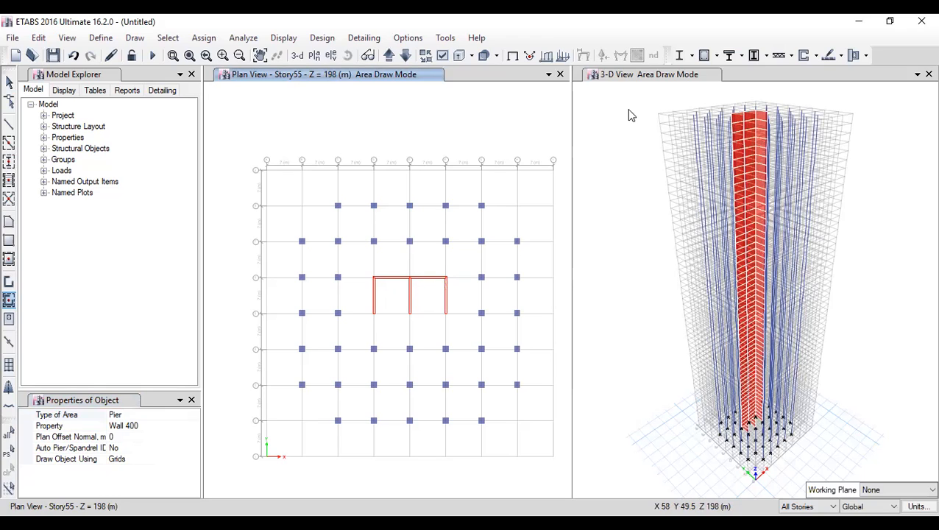
pyautogui.click(9, 81)
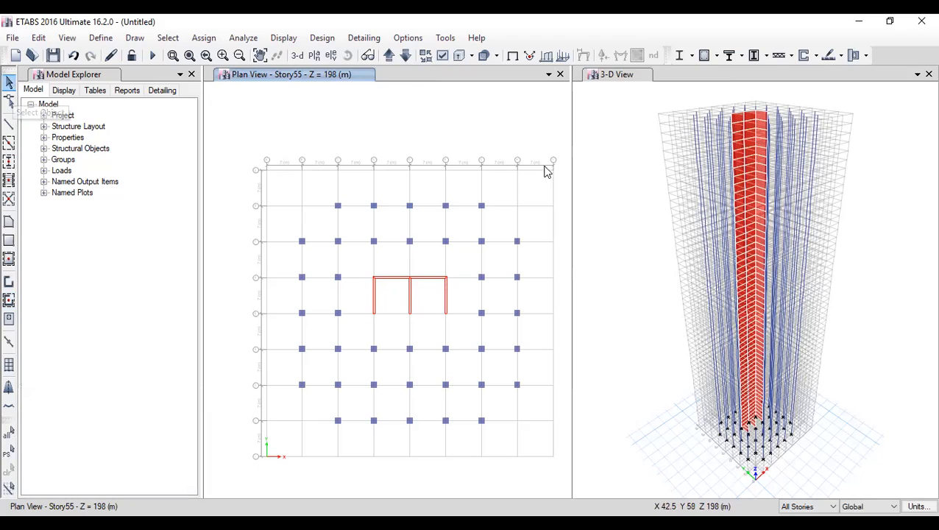
# Step: Examine the columns and core walls in 3-D from different angles and in extruded display, then restore the default line view
pyautogui.click(639, 162)
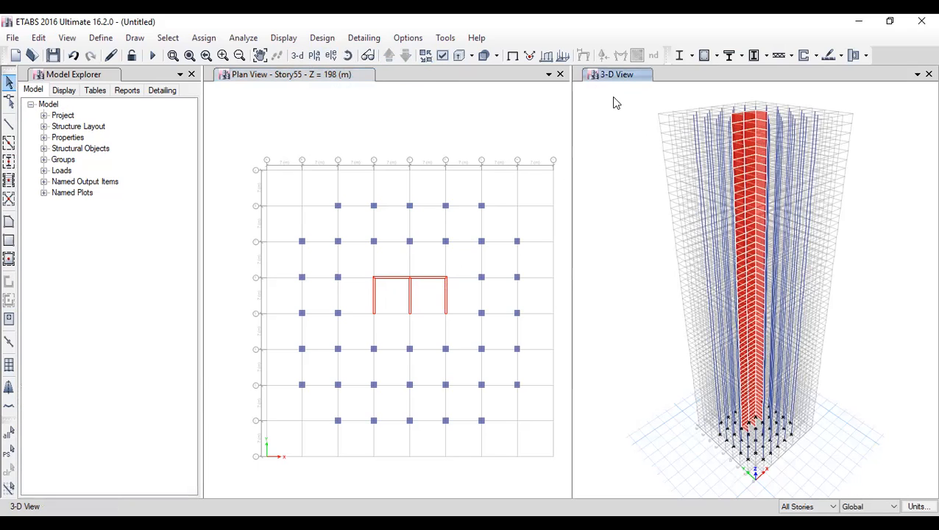
pyautogui.click(348, 55)
pyautogui.moveTo(654, 266); pyautogui.dragTo(583, 136)
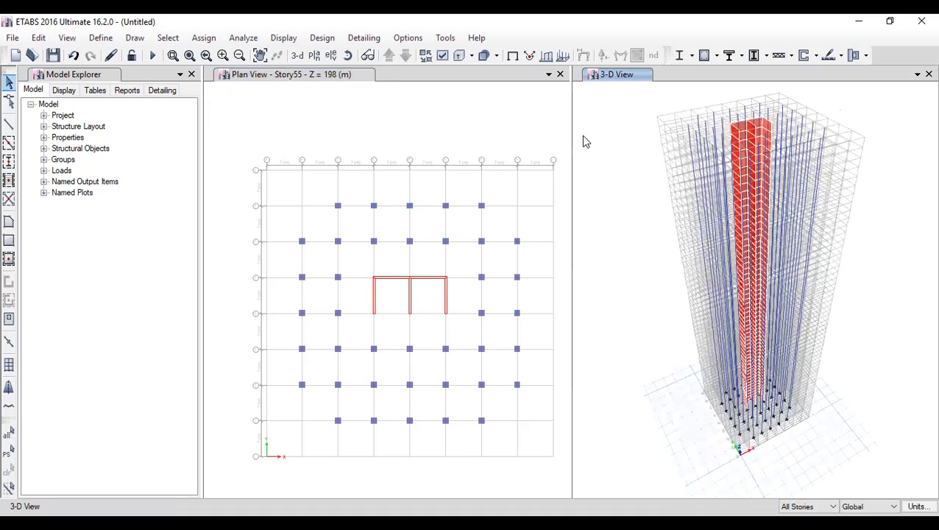
pyautogui.click(456, 62)
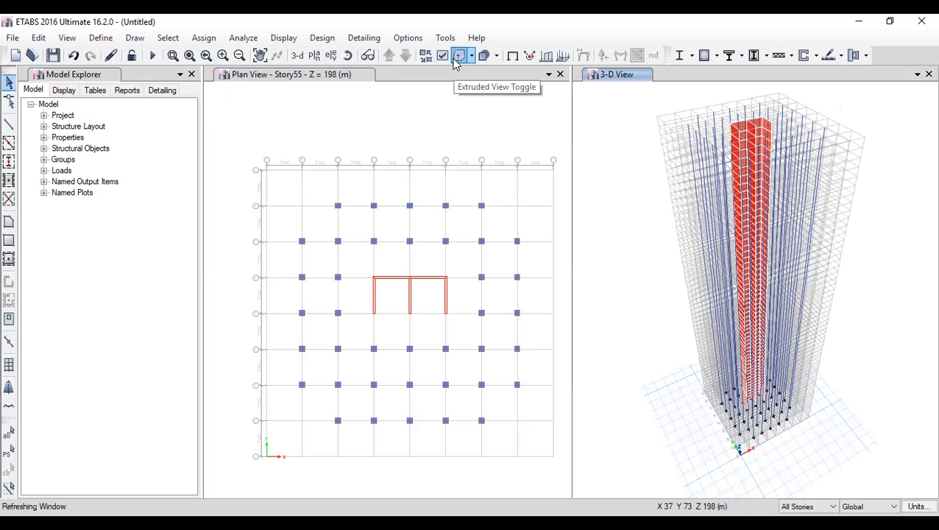
pyautogui.click(455, 62)
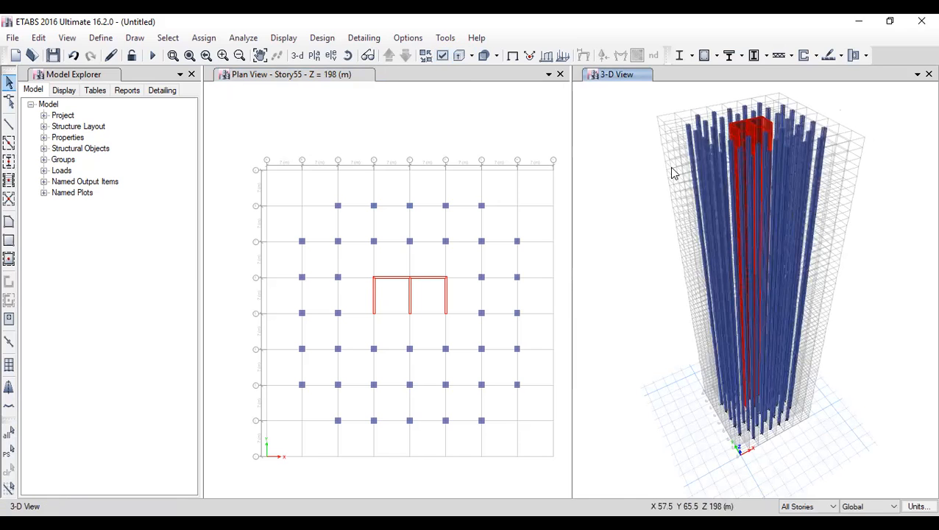
pyautogui.click(348, 55)
pyautogui.moveTo(646, 199); pyautogui.dragTo(644, 262)
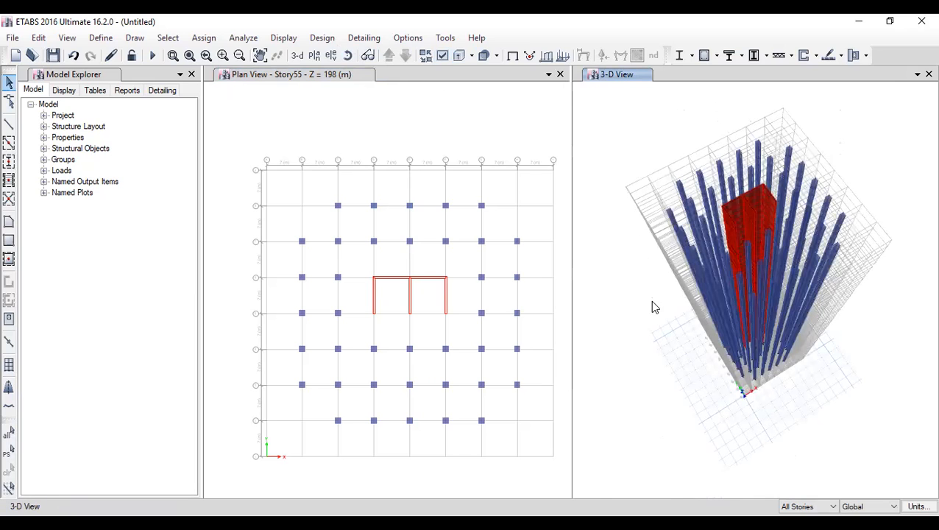
pyautogui.click(299, 56)
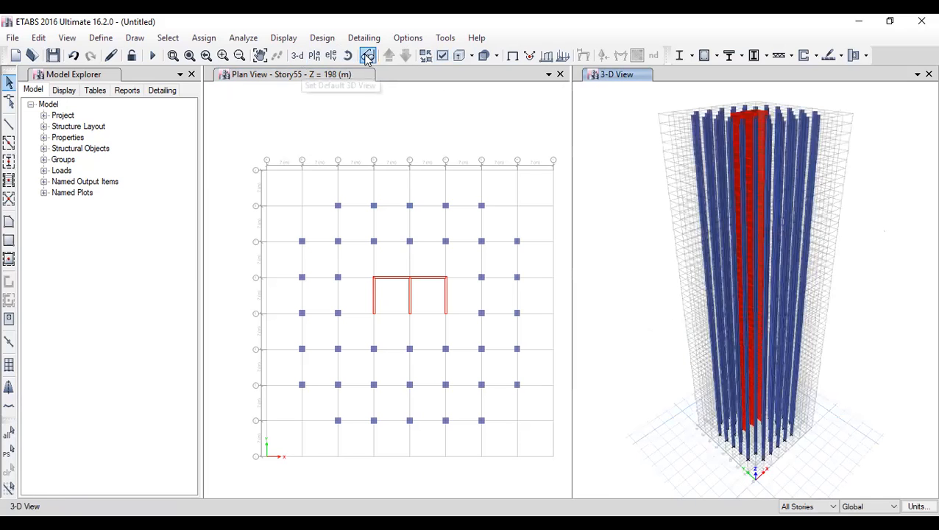
pyautogui.click(458, 59)
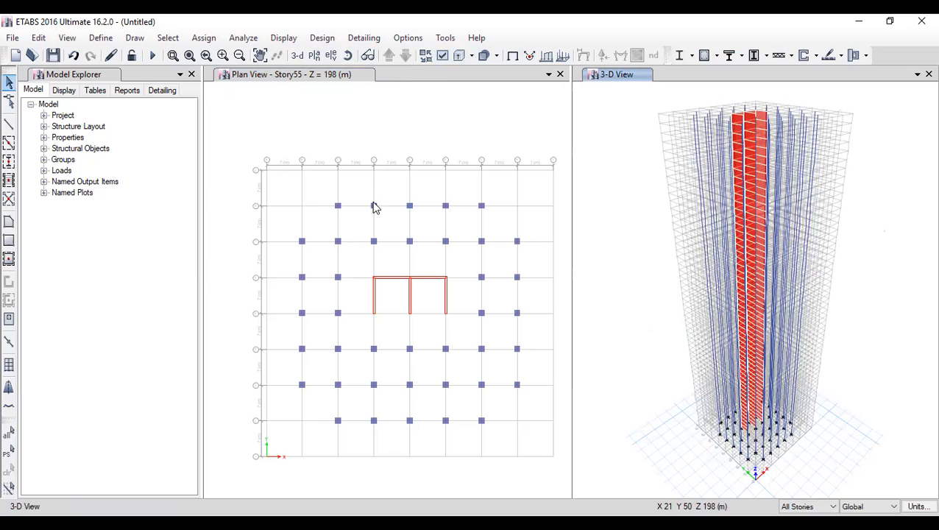
# Step: Draw a rectangular Slab 300 floor over the whole grid on all stories, from grid point A 9 to the diagonally opposite corner
pyautogui.click(9, 242)
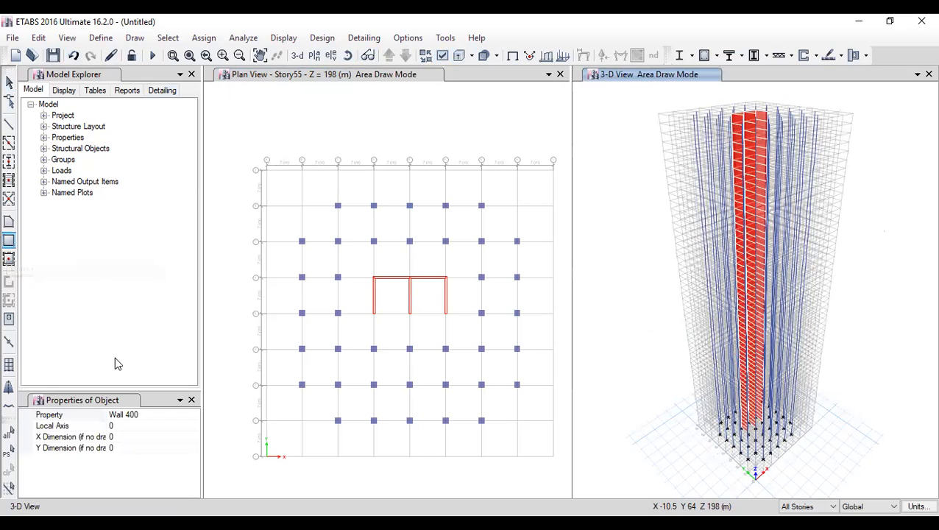
pyautogui.click(163, 416)
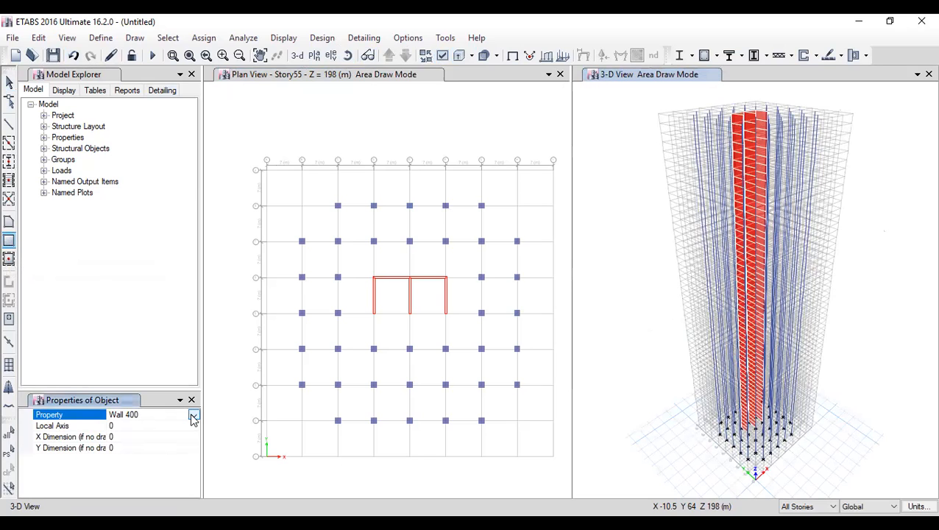
pyautogui.click(193, 417)
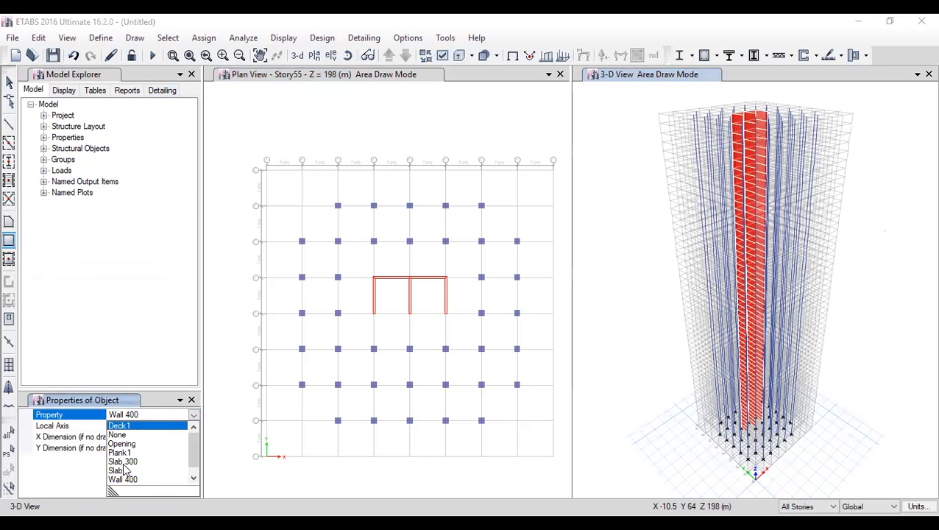
pyautogui.click(124, 462)
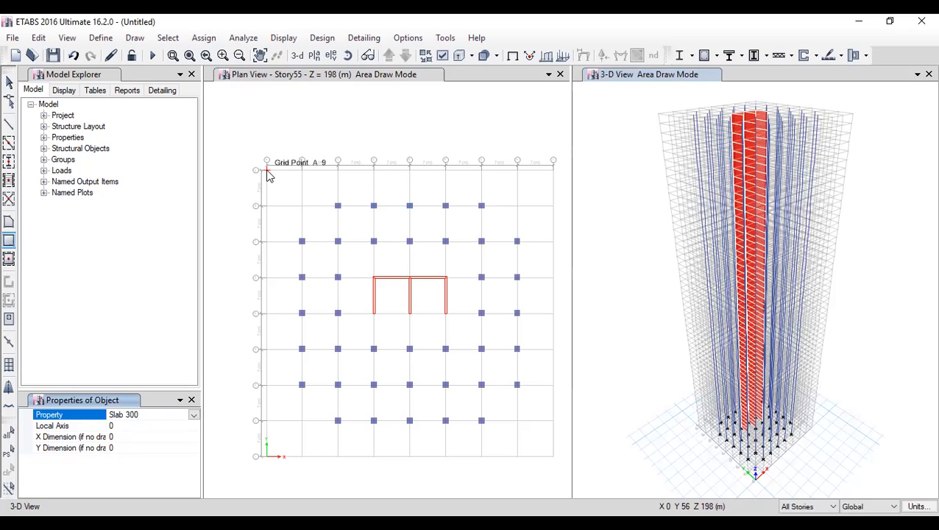
pyautogui.click(267, 170)
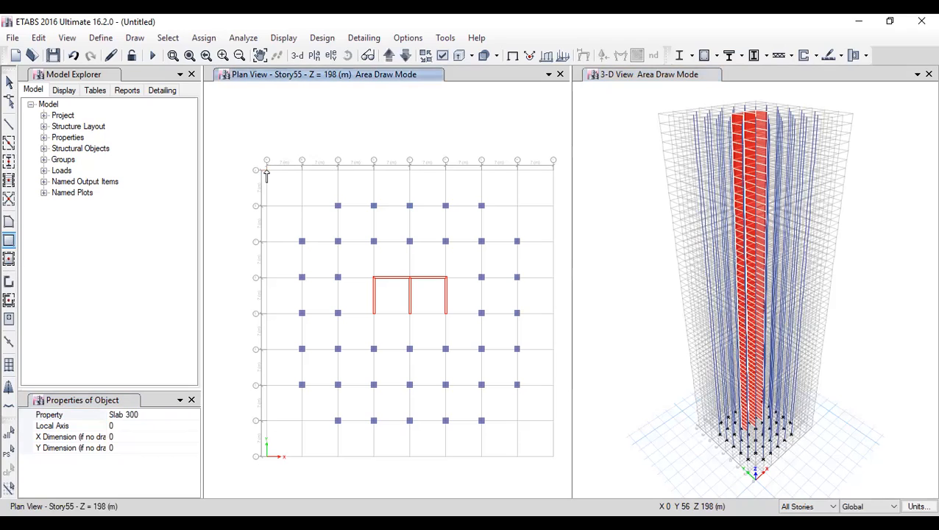
pyautogui.click(267, 171)
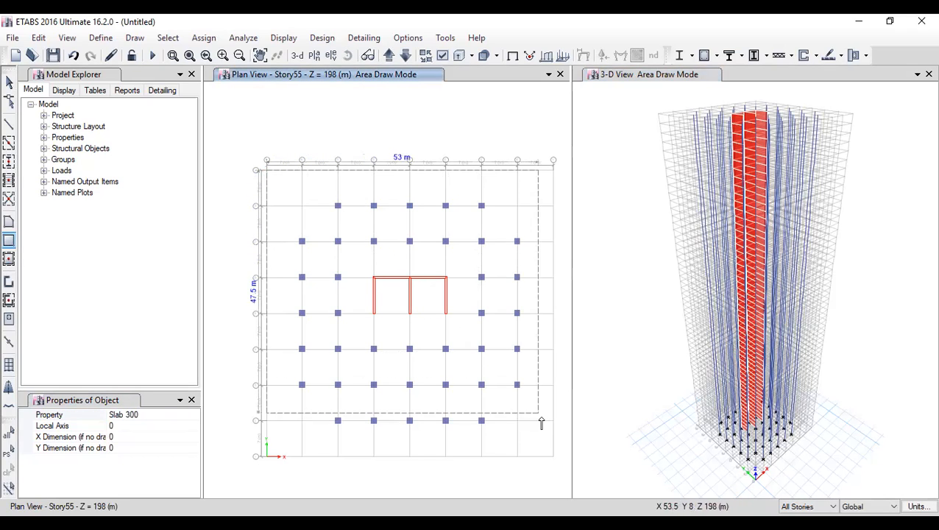
pyautogui.click(554, 458)
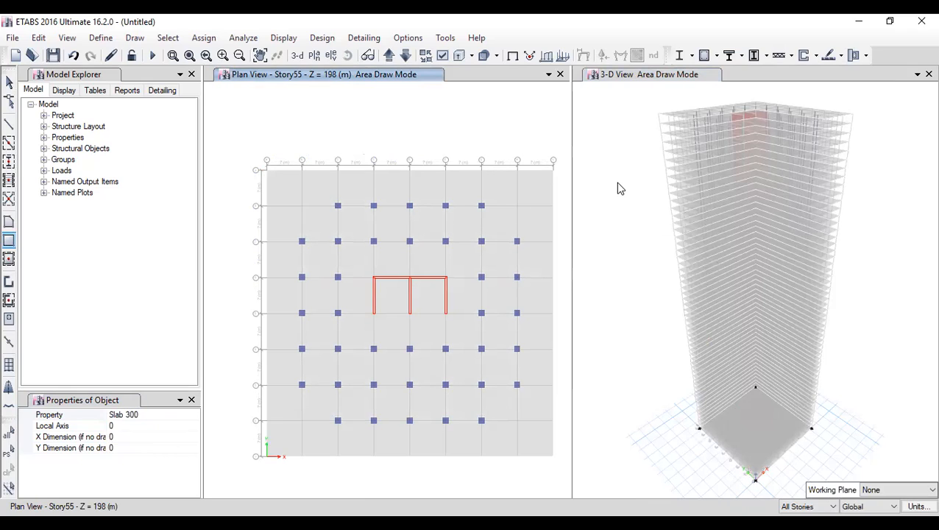
# Step: Try to delete the floor slab at the Base level with All Stories active
pyautogui.click(315, 56)
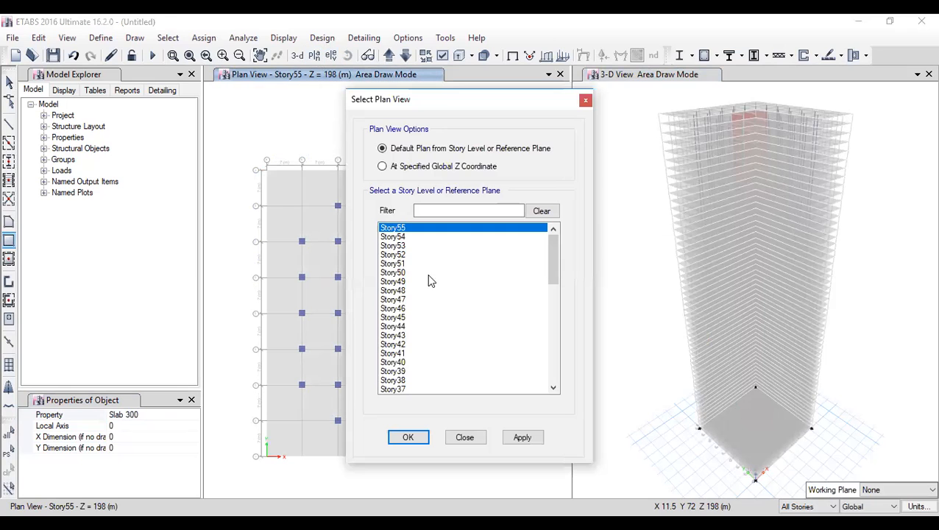
pyautogui.scroll(-2, 464, 383)
pyautogui.scroll(-12, 463, 383)
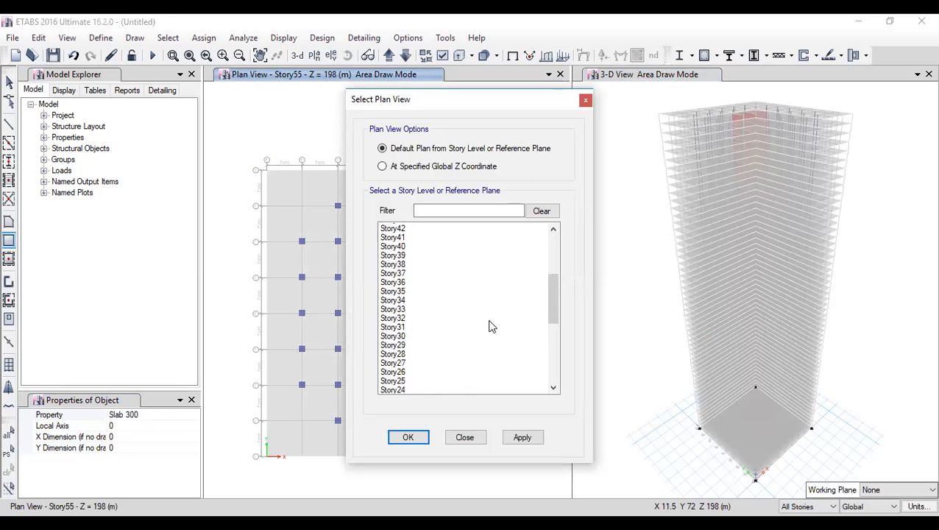
pyautogui.click(388, 389)
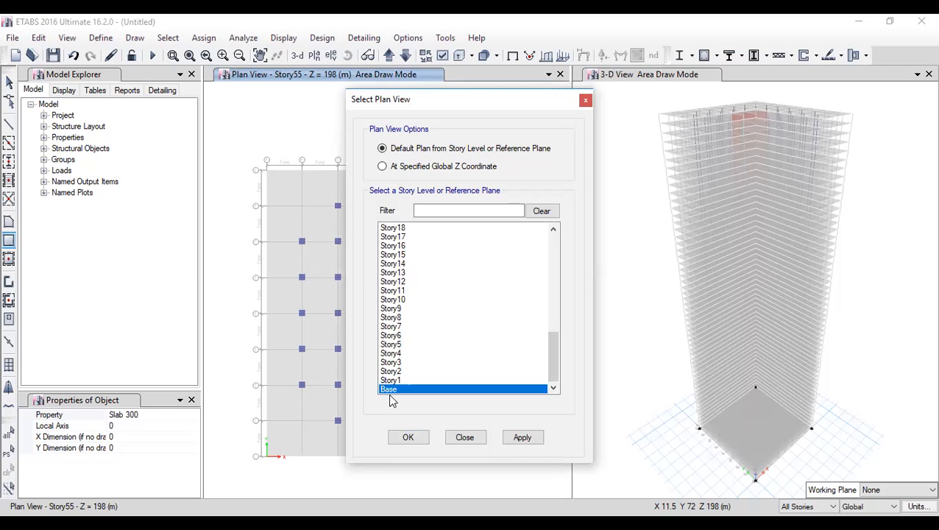
pyautogui.click(401, 439)
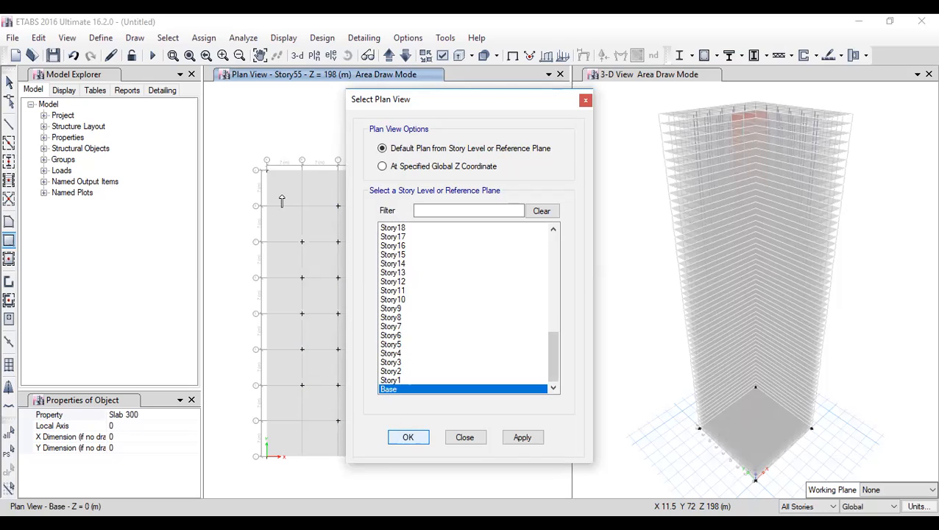
pyautogui.press('Escape')
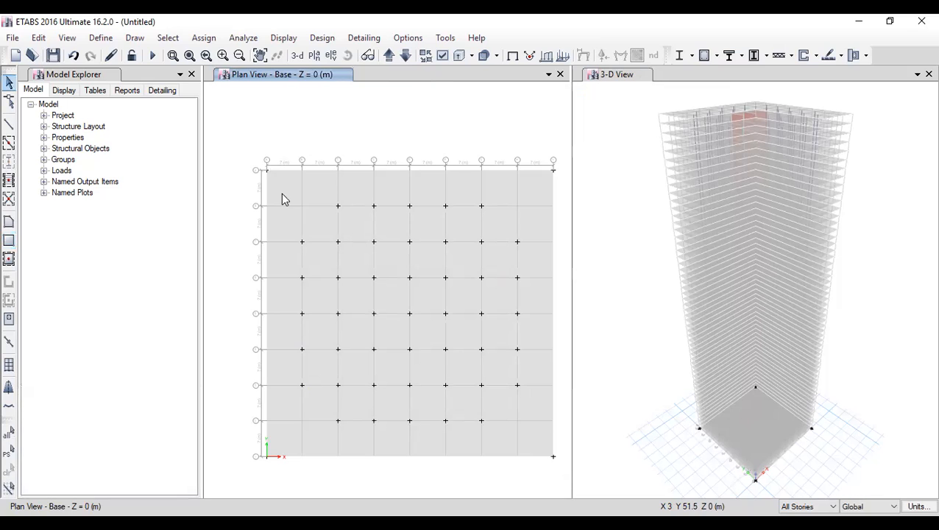
pyautogui.click(283, 197)
pyautogui.click(284, 198)
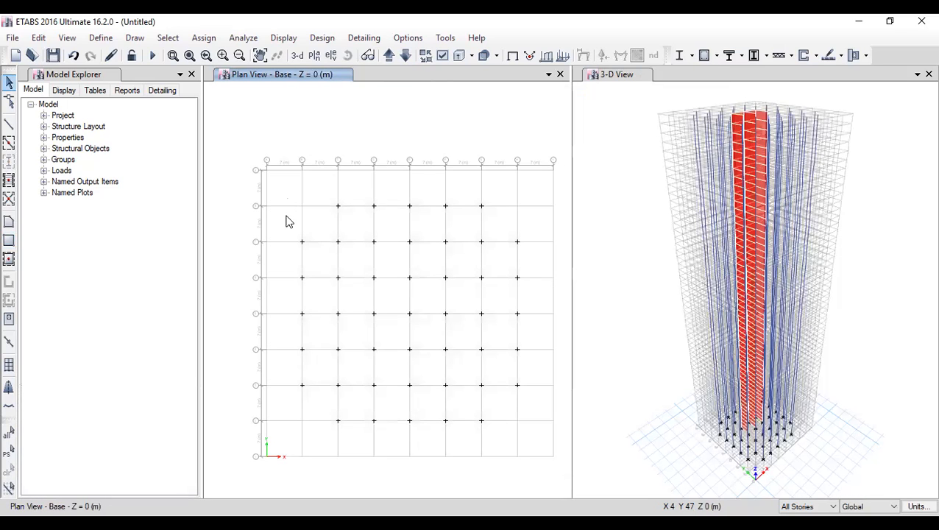
# Step: Check the Story1 and Story55 plans for slabs and undo the slab deletion
pyautogui.click(389, 56)
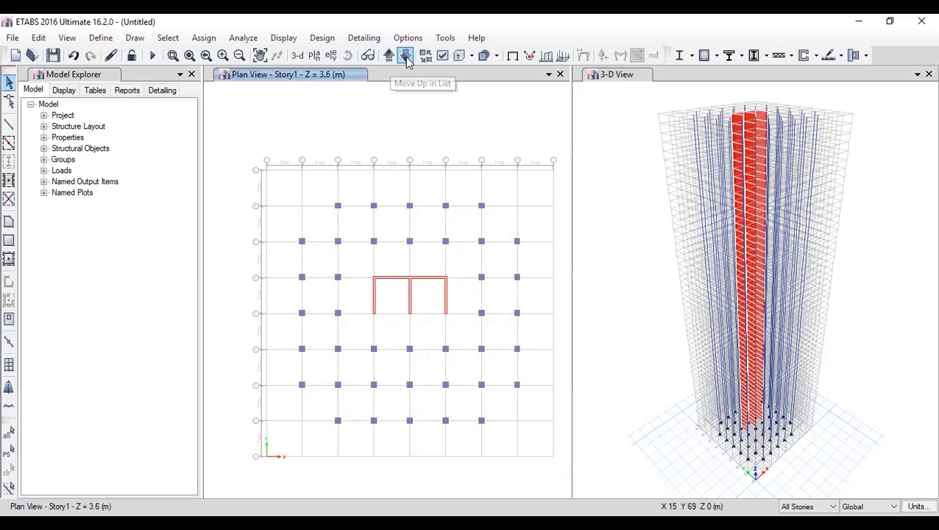
pyautogui.click(405, 56)
pyautogui.click(406, 56)
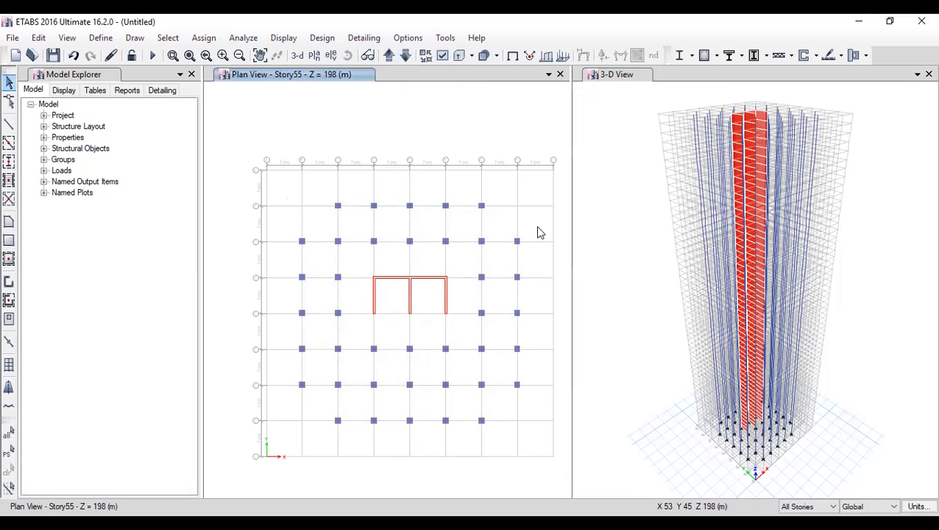
pyautogui.hotkey('ctrl', 'z')
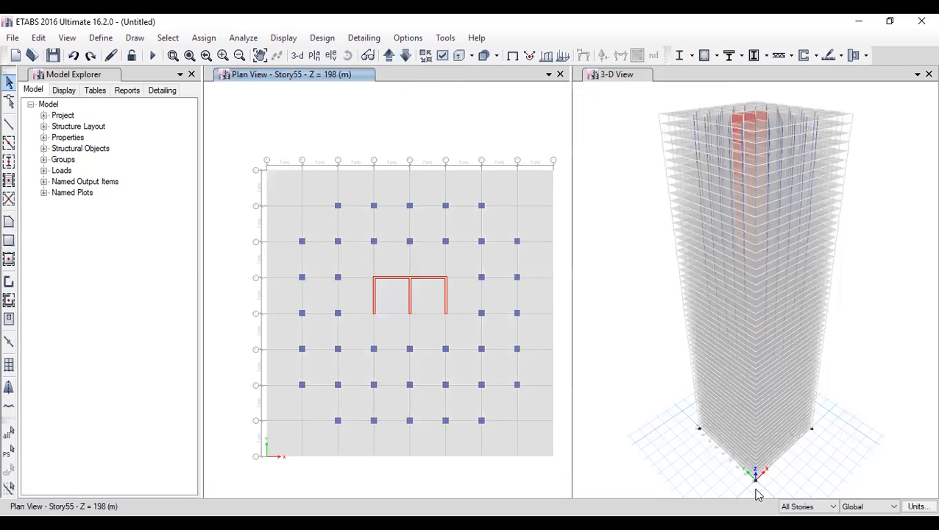
# Step: Delete the Base level's slab under the One Story option, and return to the Story55 plan with All Stories active
pyautogui.click(800, 519)
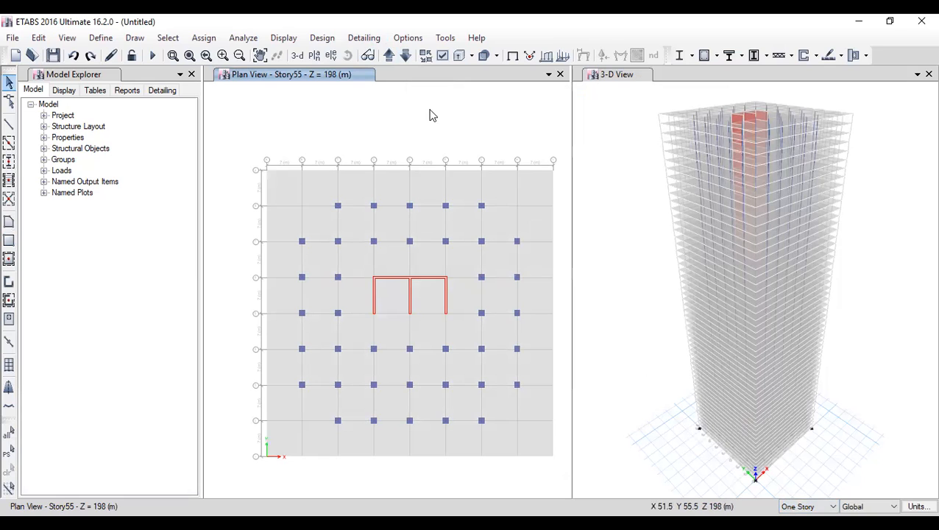
pyautogui.click(388, 57)
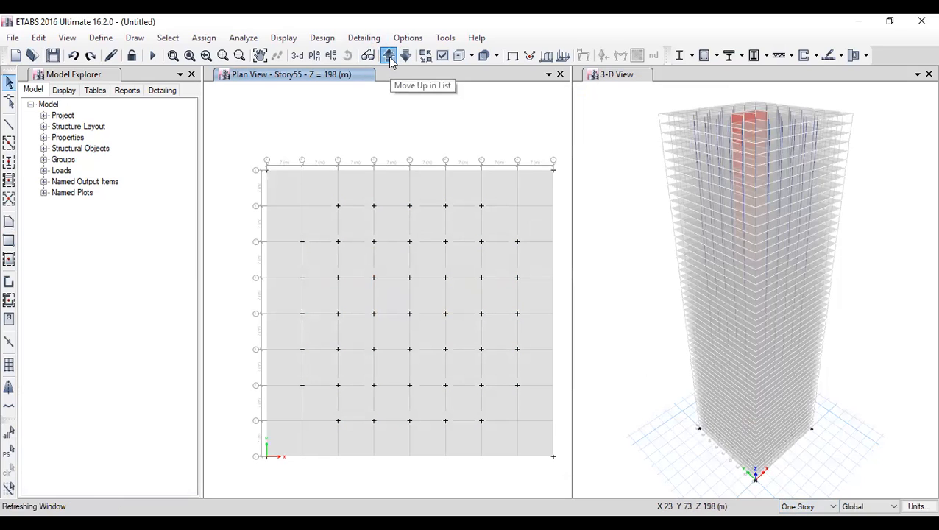
pyautogui.click(284, 202)
pyautogui.press('Delete')
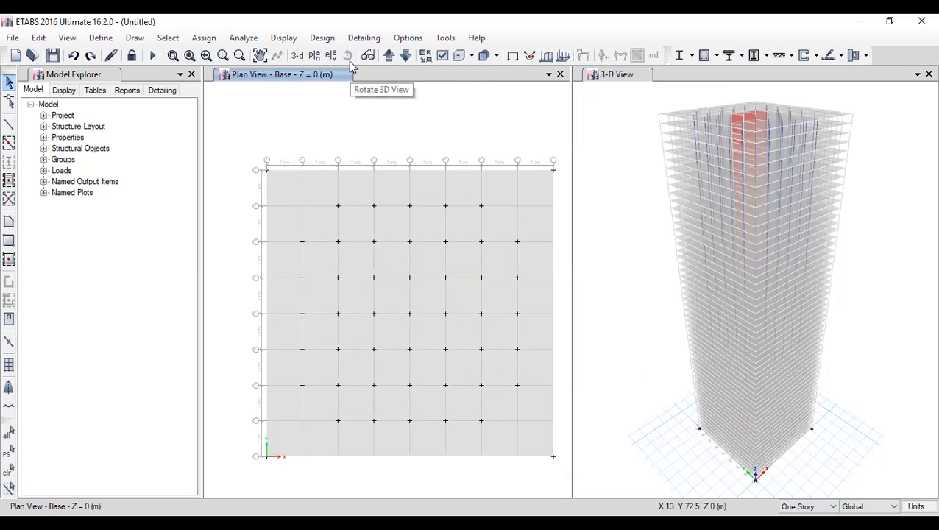
pyautogui.click(405, 57)
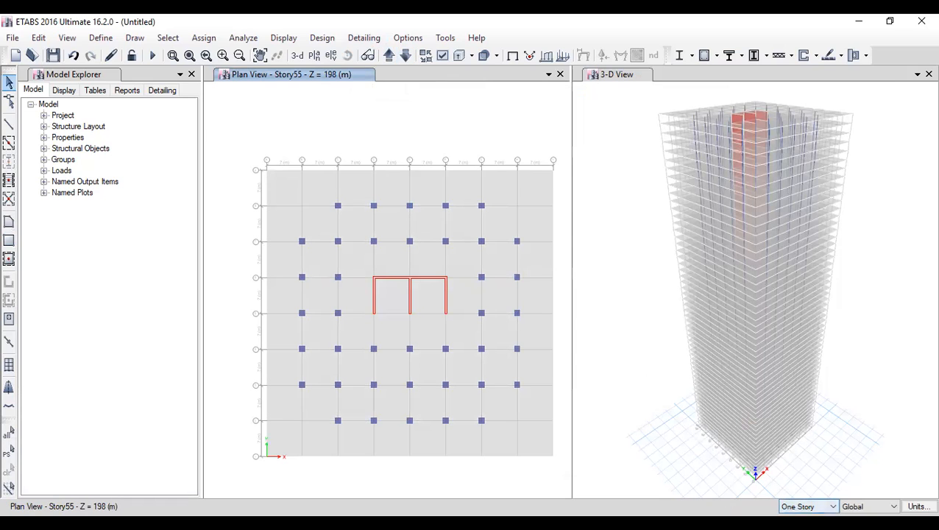
pyautogui.click(799, 526)
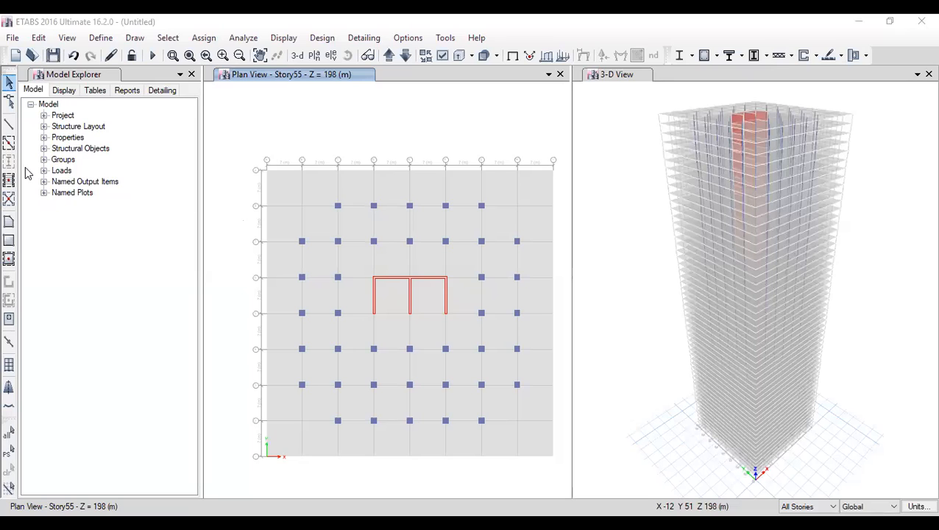
# Step: Draw straight 800x400 frame beams along grid lines A and I, between lines 1 and 9, on all stories
pyautogui.click(9, 124)
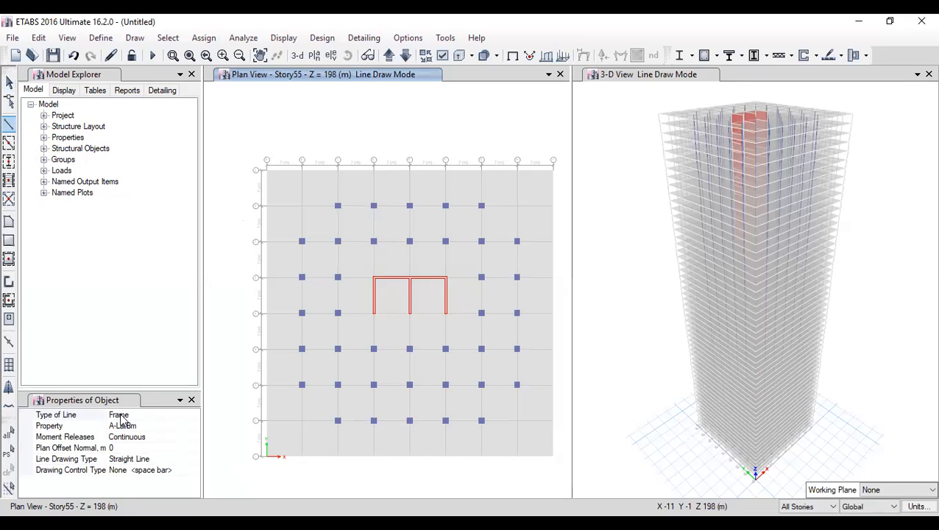
pyautogui.click(168, 417)
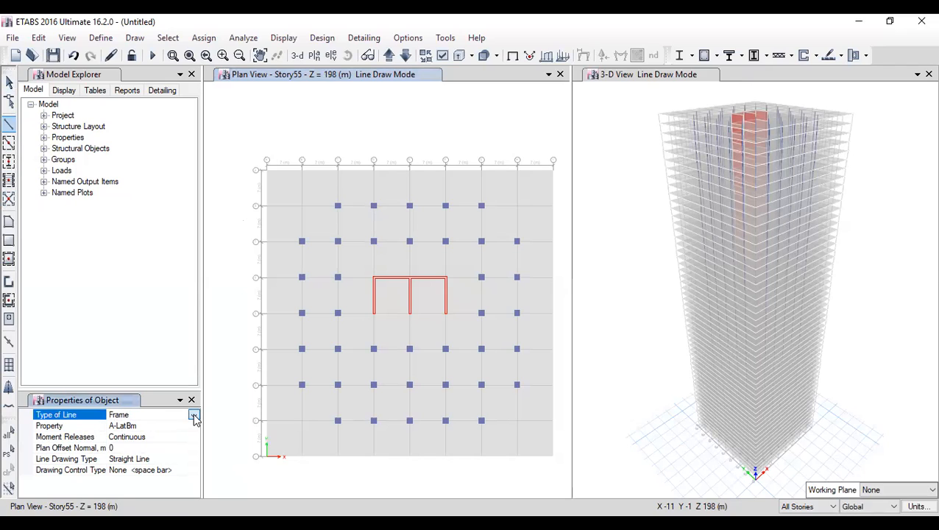
pyautogui.click(193, 416)
pyautogui.click(169, 426)
pyautogui.click(171, 427)
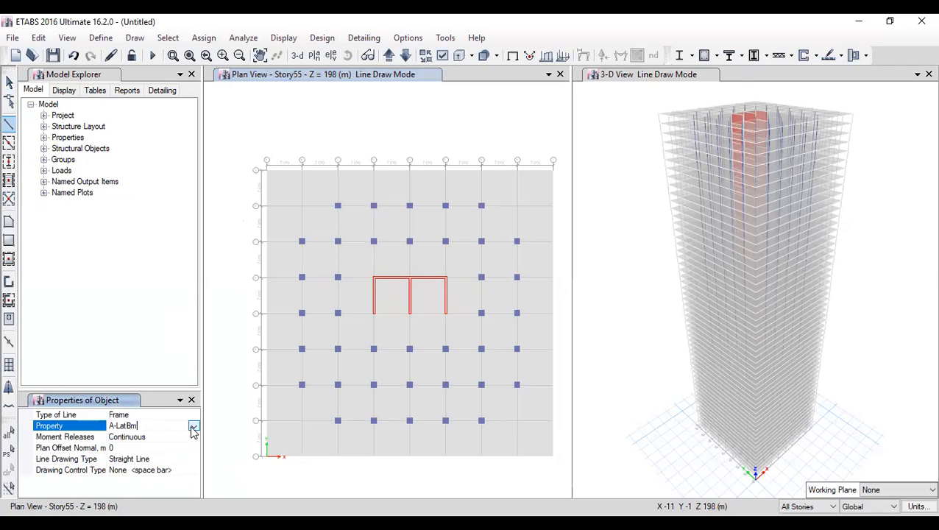
pyautogui.click(193, 427)
pyautogui.scroll(1, 155, 444)
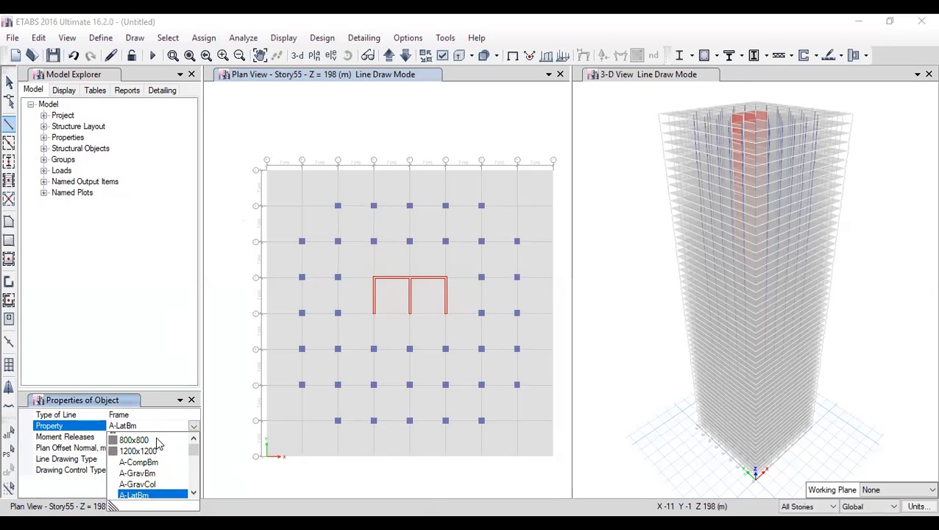
pyautogui.click(170, 439)
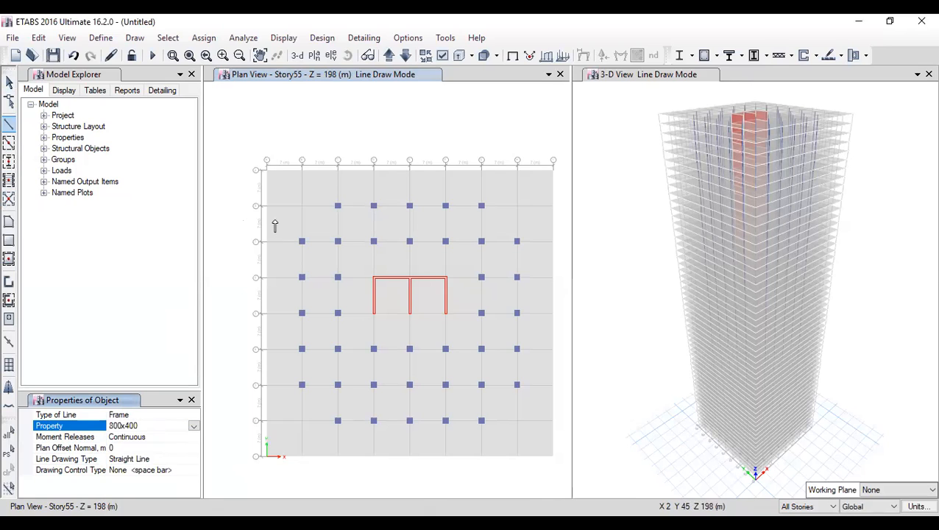
pyautogui.click(266, 171)
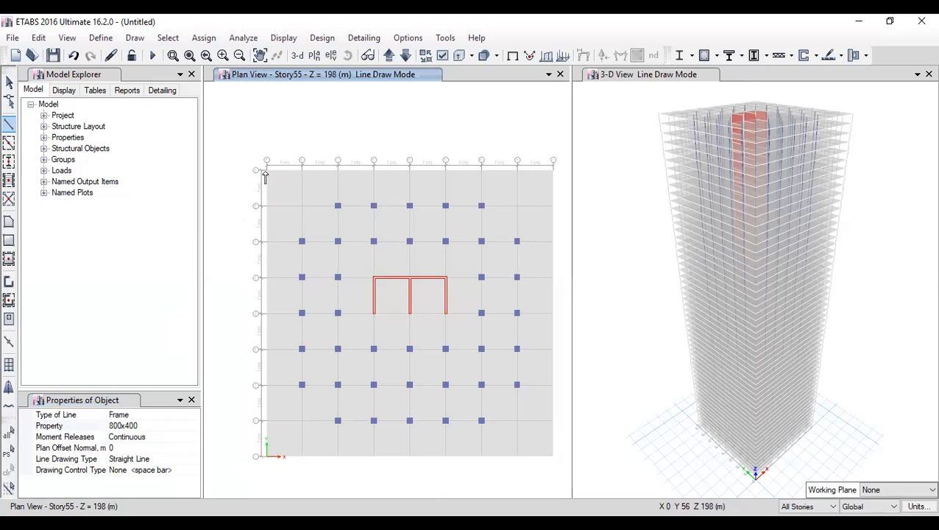
pyautogui.doubleClick(267, 458)
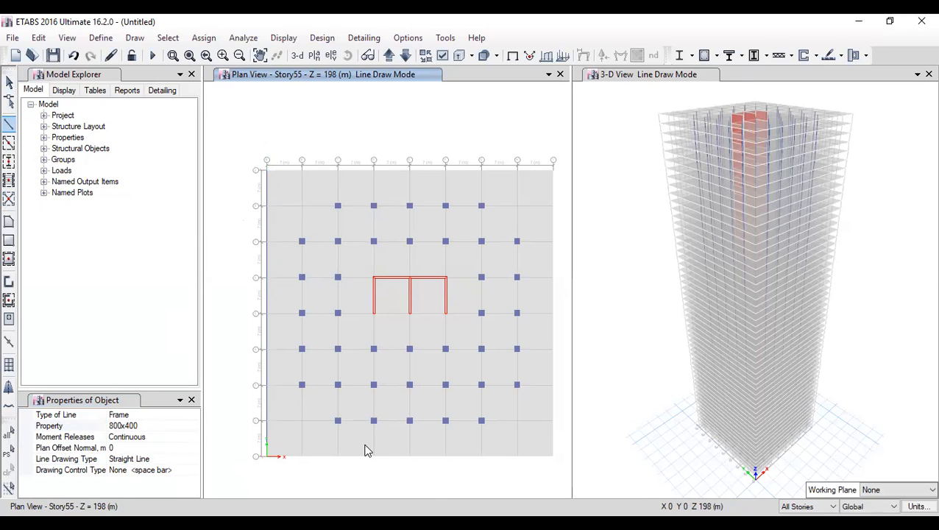
pyautogui.click(553, 458)
pyautogui.doubleClick(555, 170)
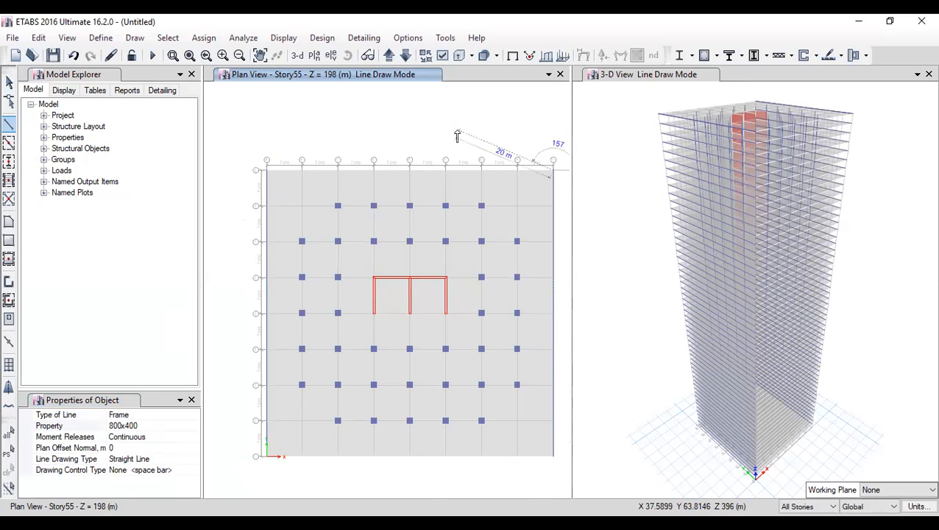
# Step: Check the Base plan for unwanted slabs or beams, return to Story55, and examine the tower in 3-D from a higher angle
pyautogui.click(314, 59)
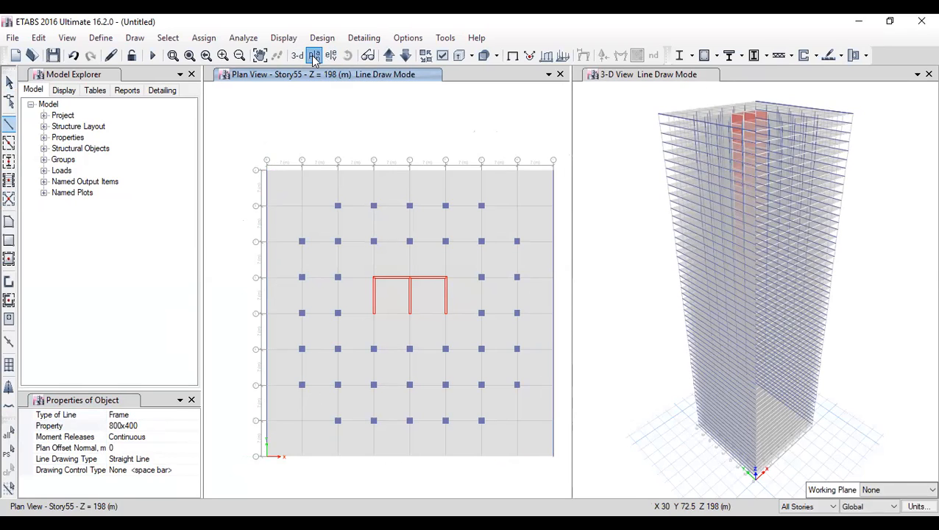
pyautogui.scroll(-12, 491, 350)
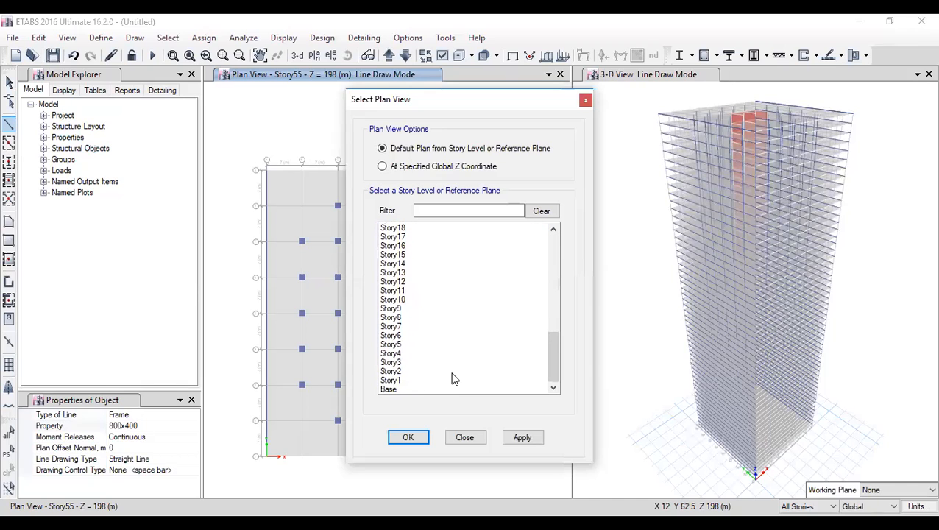
pyautogui.click(410, 389)
pyautogui.click(409, 437)
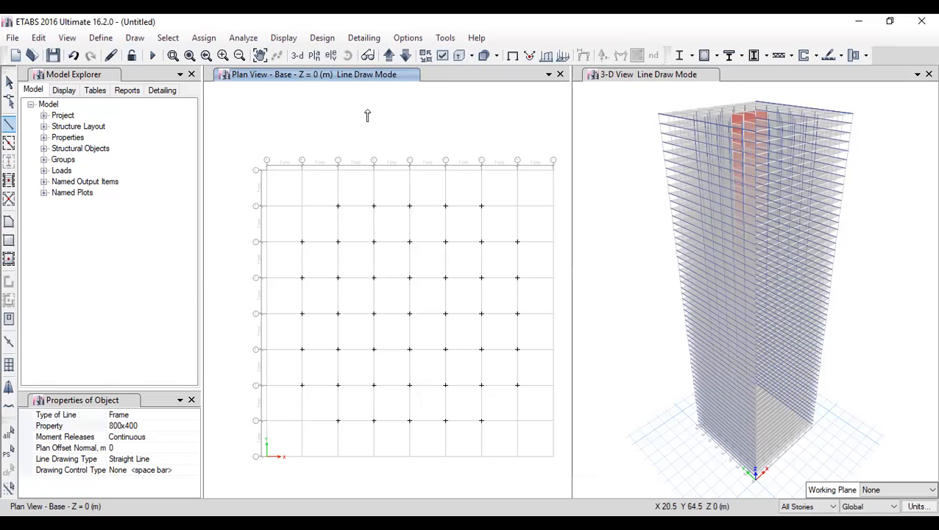
pyautogui.click(406, 57)
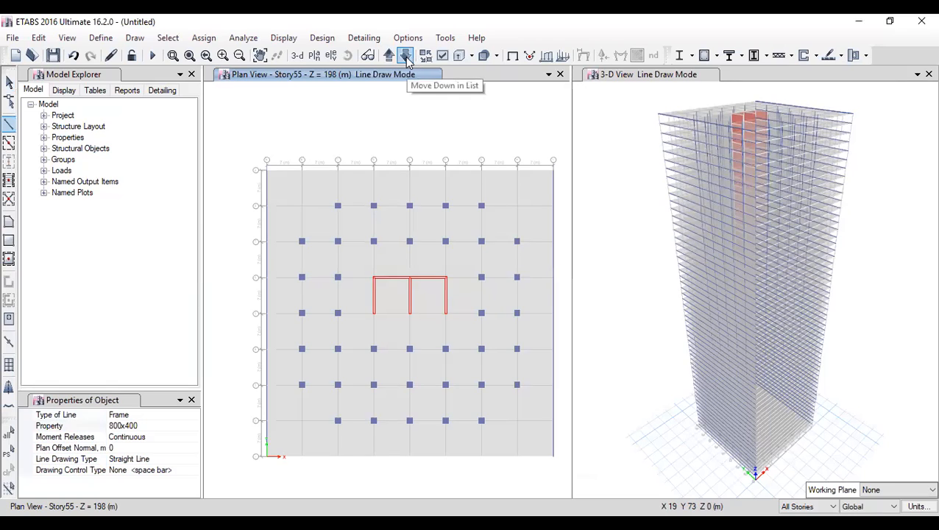
pyautogui.click(605, 161)
pyautogui.click(349, 55)
pyautogui.moveTo(677, 269); pyautogui.dragTo(656, 328)
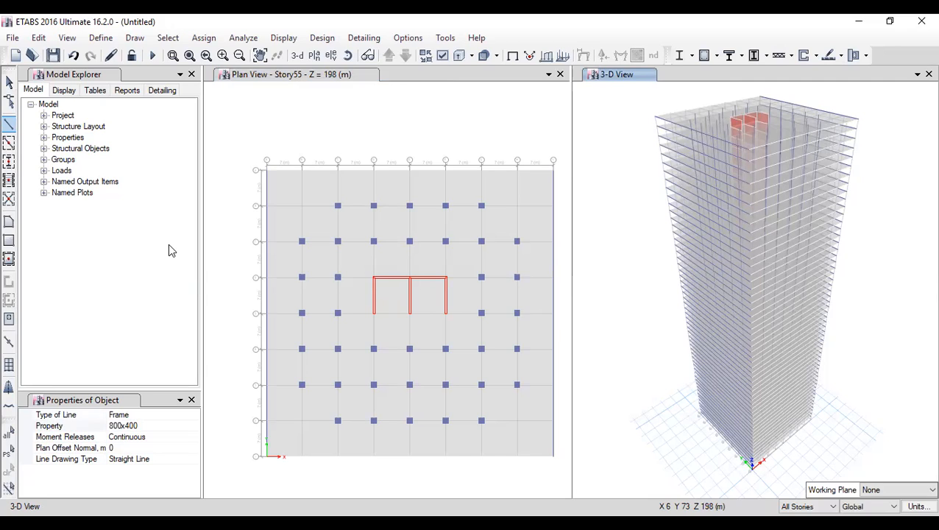
# Step: Leave beam drawing and select the floor slab and the edge beams along grid lines A and I on all stories
pyautogui.click(280, 190)
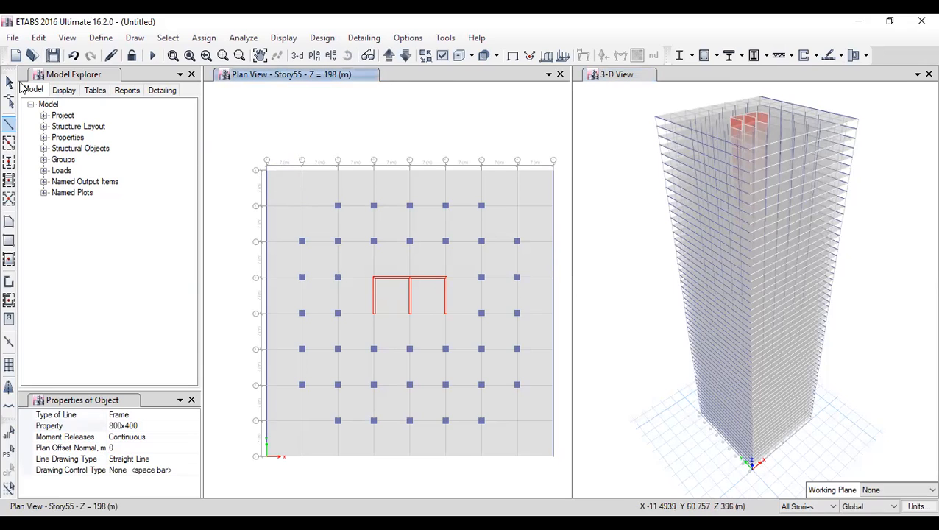
pyautogui.click(9, 86)
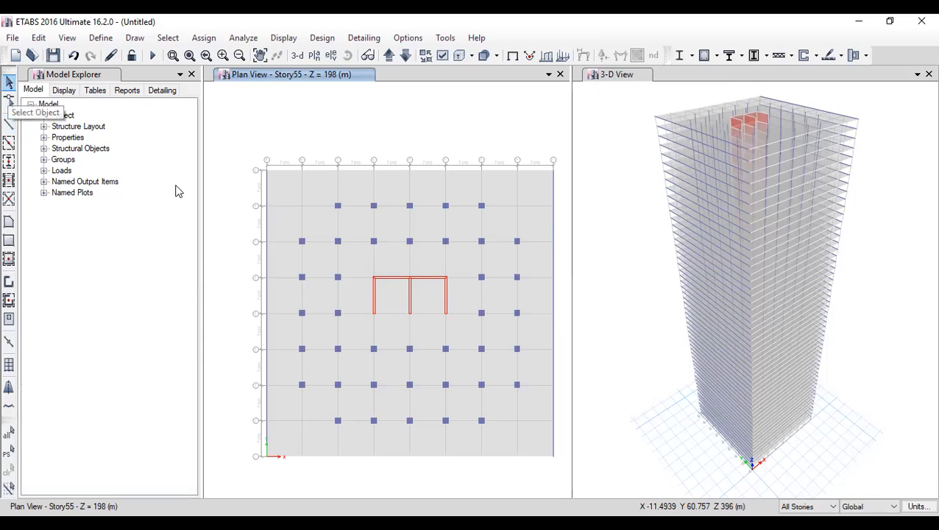
pyautogui.click(288, 193)
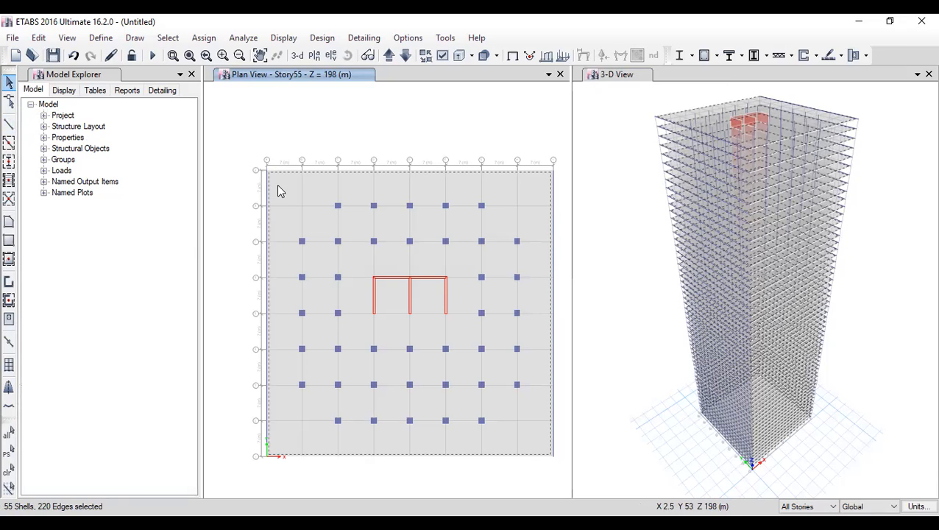
pyautogui.click(277, 185)
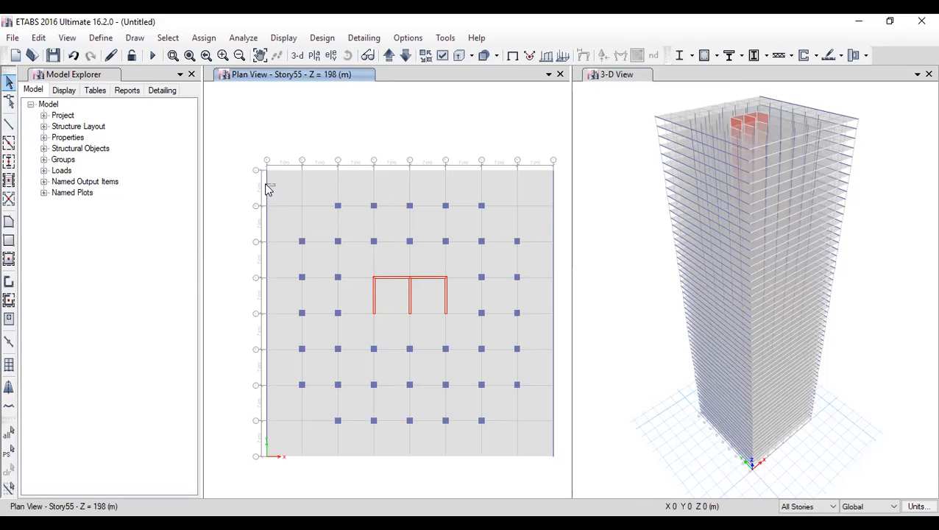
pyautogui.moveTo(259, 186); pyautogui.dragTo(234, 183)
pyautogui.moveTo(234, 177); pyautogui.dragTo(254, 197)
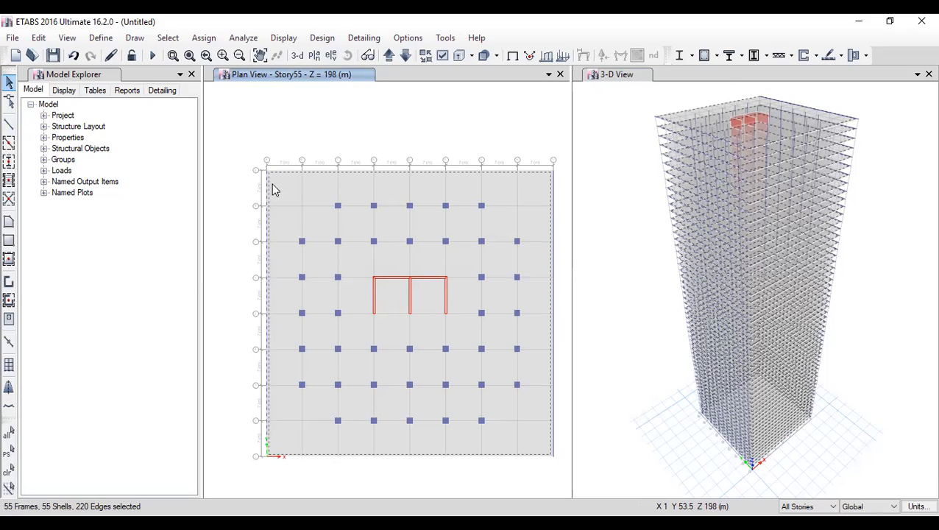
pyautogui.moveTo(413, 126); pyautogui.dragTo(337, 94)
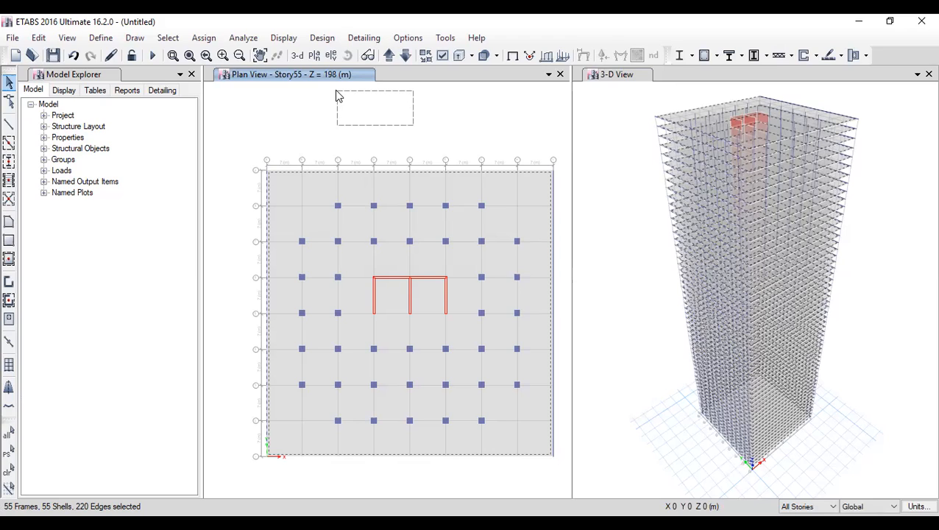
pyautogui.moveTo(337, 94); pyautogui.dragTo(503, 157)
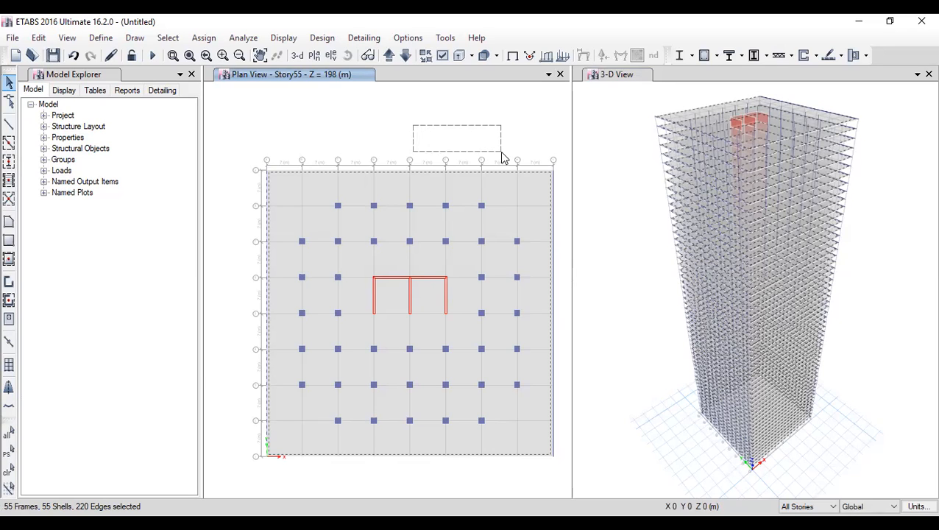
pyautogui.moveTo(501, 152); pyautogui.dragTo(501, 151)
pyautogui.moveTo(538, 185)
pyautogui.mouseDown()
pyautogui.moveTo(567, 212)
pyautogui.moveTo(565, 199)
pyautogui.moveTo(561, 217)
pyautogui.moveTo(537, 182)
pyautogui.moveTo(528, 208)
pyautogui.moveTo(541, 178)
pyautogui.mouseUp()
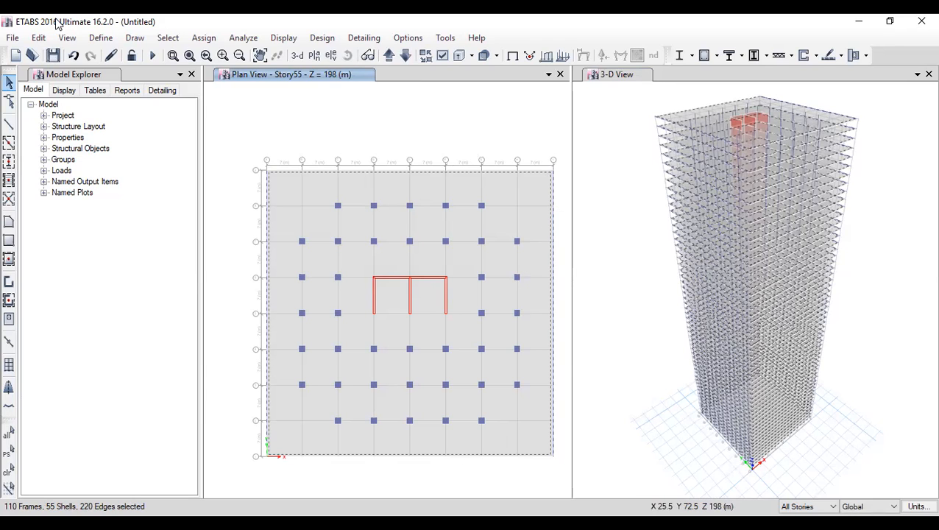
# Step: Try to rotate the selected slabs and edge beams on all stories by -3.27 degrees about their center with Radial Replicate, deleting the originals
pyautogui.click(38, 39)
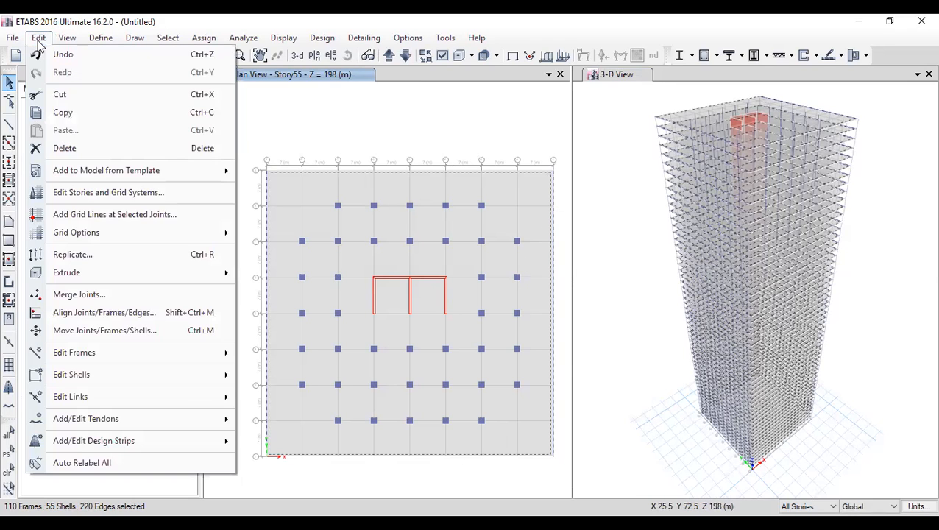
pyautogui.click(68, 264)
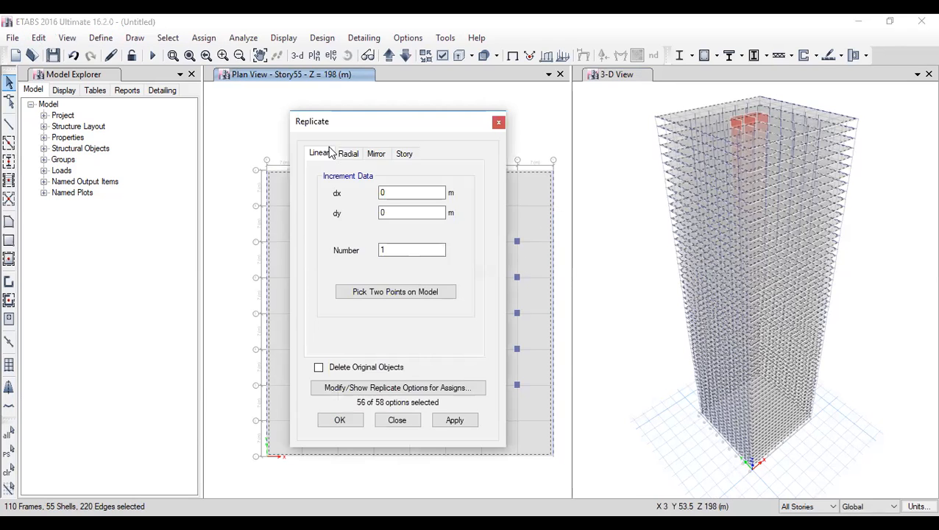
pyautogui.click(348, 155)
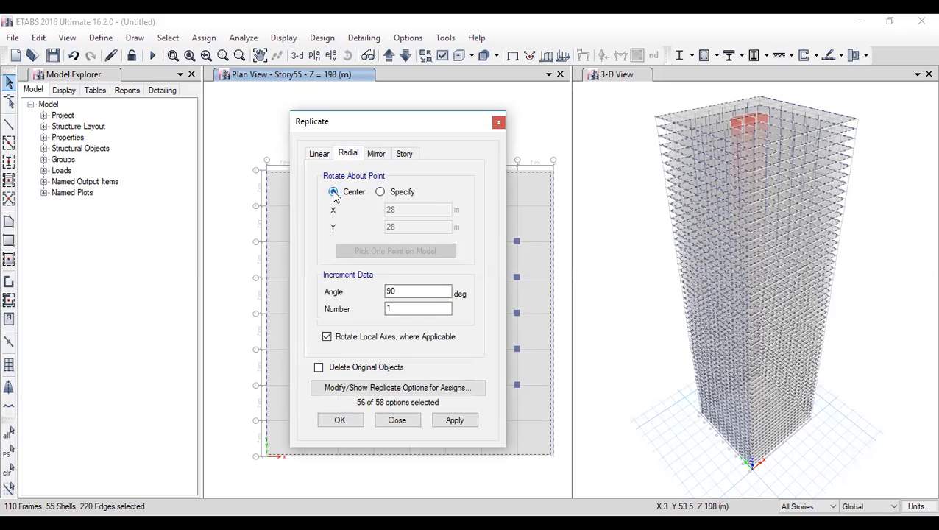
pyautogui.doubleClick(391, 291)
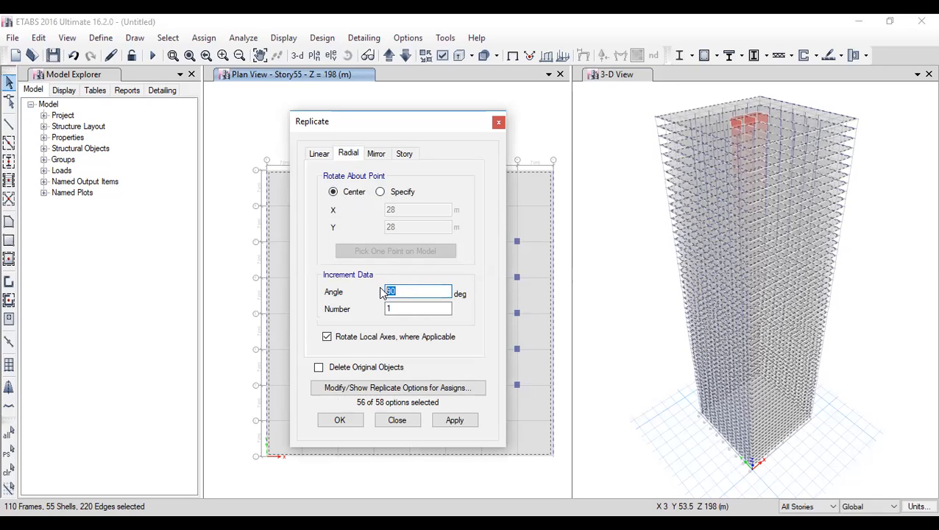
pyautogui.write('-3')
pyautogui.write('.2')
pyautogui.write('27')
pyautogui.press('BackSpace')
pyautogui.press('BackSpace')
pyautogui.write('7')
pyautogui.click(318, 368)
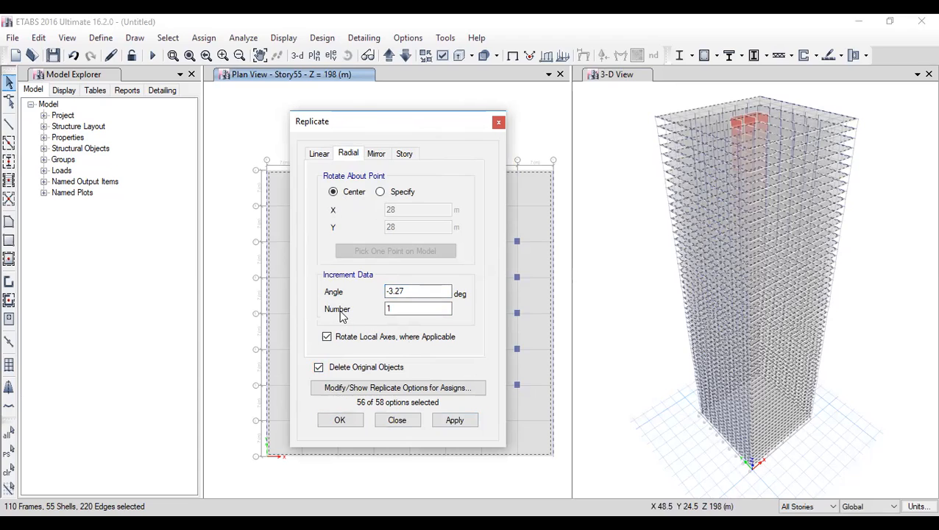
pyautogui.click(340, 421)
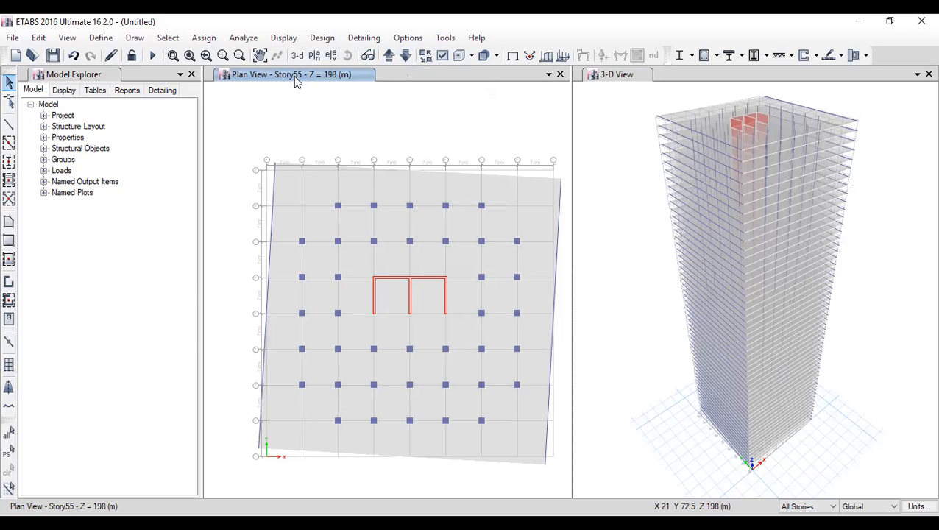
# Step: Undo the all-stories rotation and limit edits to One Story on the Story54 plan
pyautogui.click(405, 56)
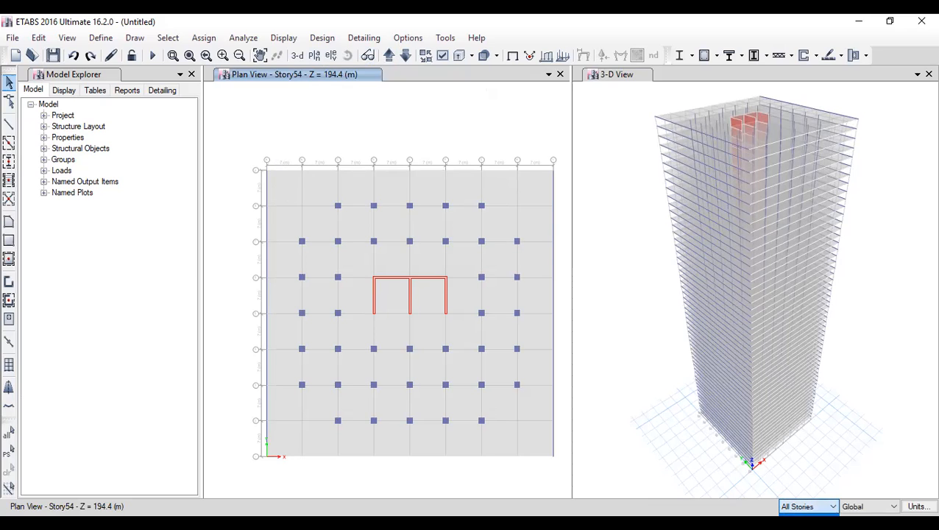
pyautogui.click(801, 518)
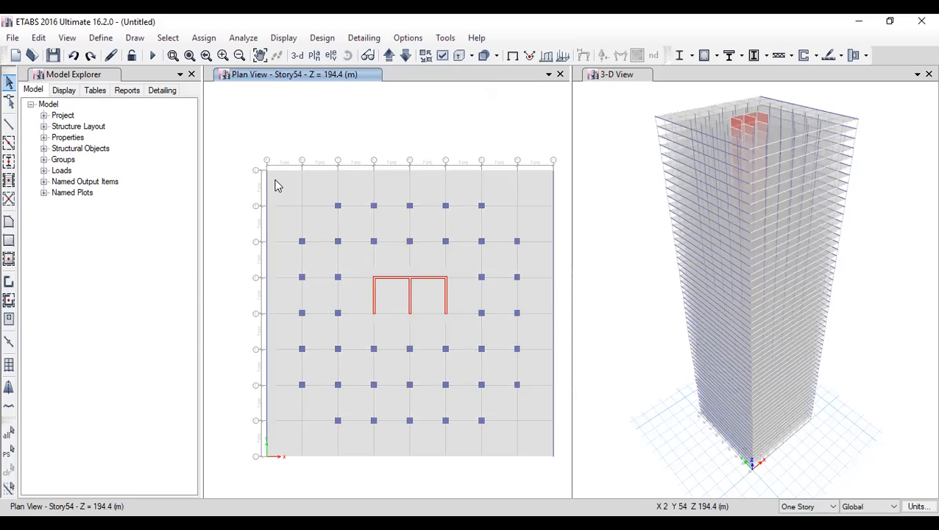
# Step: Select Story54's slab and both edge beams and rotate them by -3.27 degrees about their center with Radial Replicate, deleting the originals
pyautogui.click(259, 179)
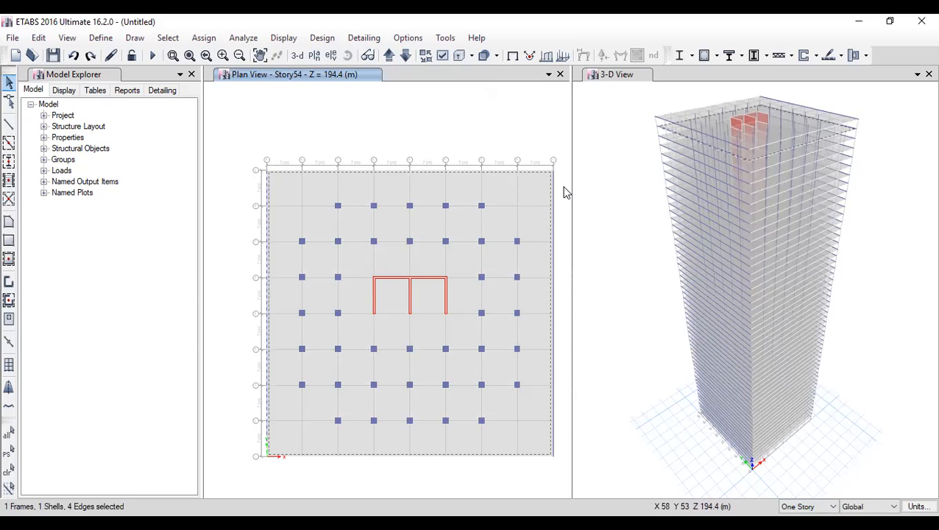
pyautogui.click(547, 189)
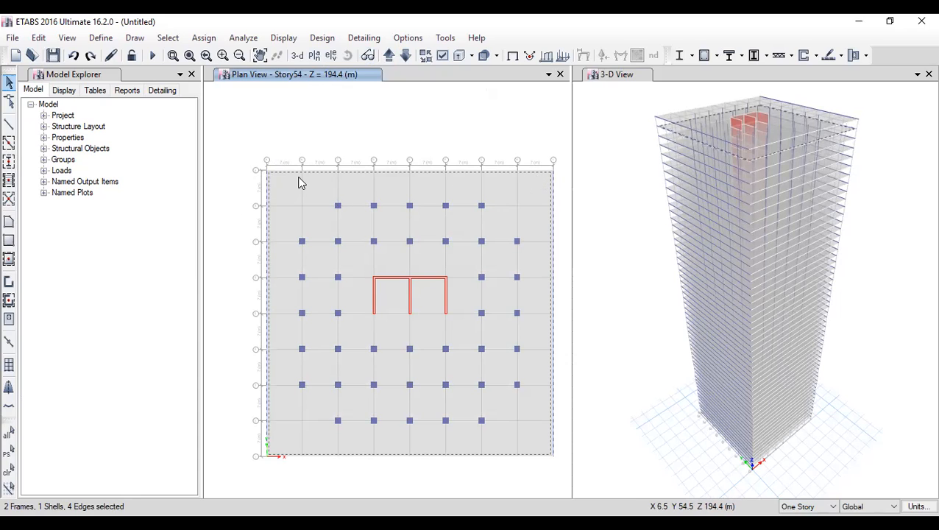
pyautogui.click(38, 38)
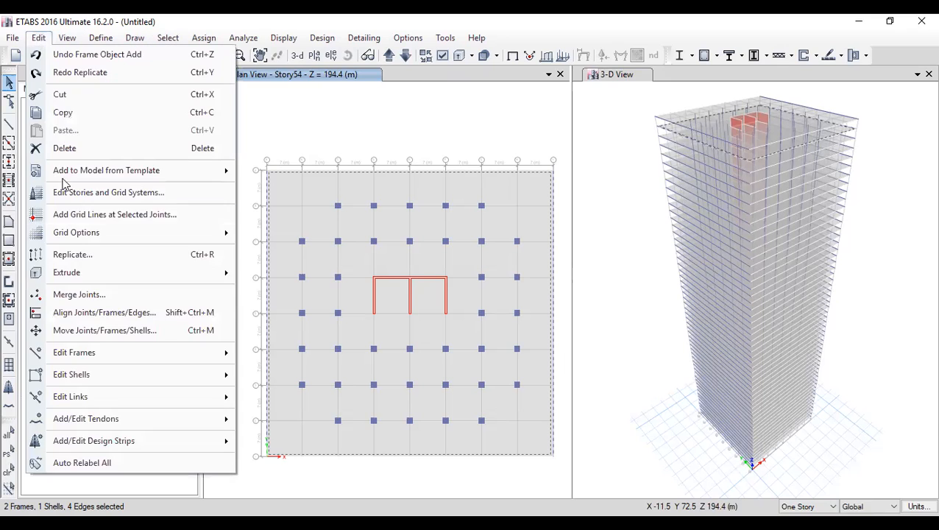
pyautogui.click(82, 264)
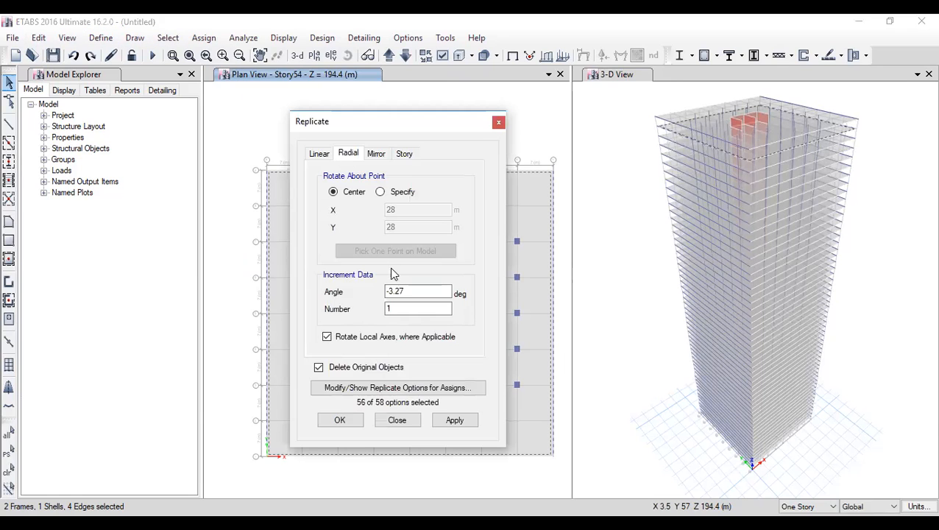
pyautogui.click(346, 423)
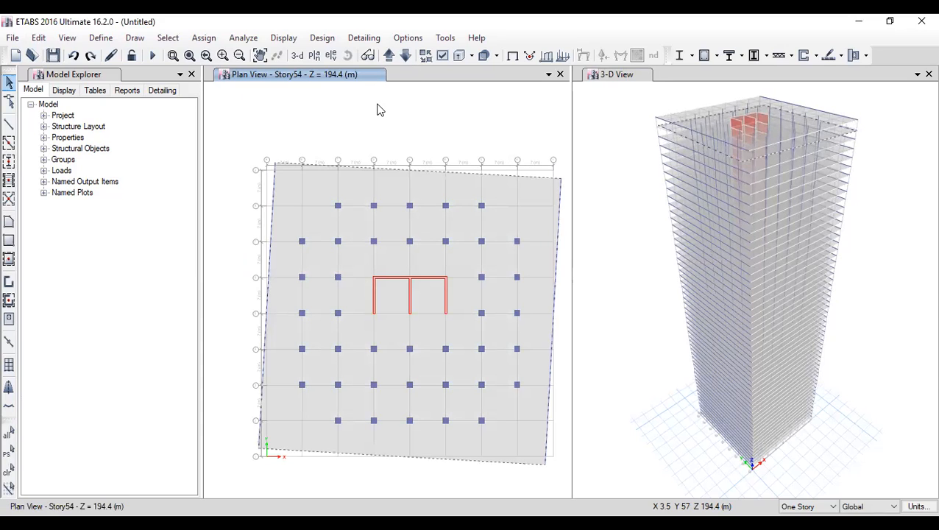
# Step: Undo the Story54 rotation and check the Story55 and Story54 plans
pyautogui.click(406, 56)
pyautogui.click(390, 56)
pyautogui.click(389, 56)
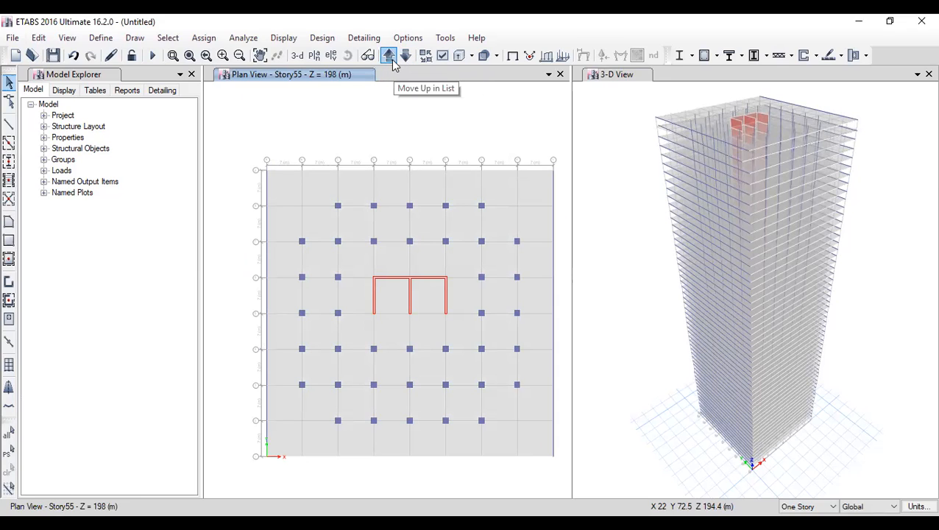
pyautogui.hotkey('ctrl', 'z')
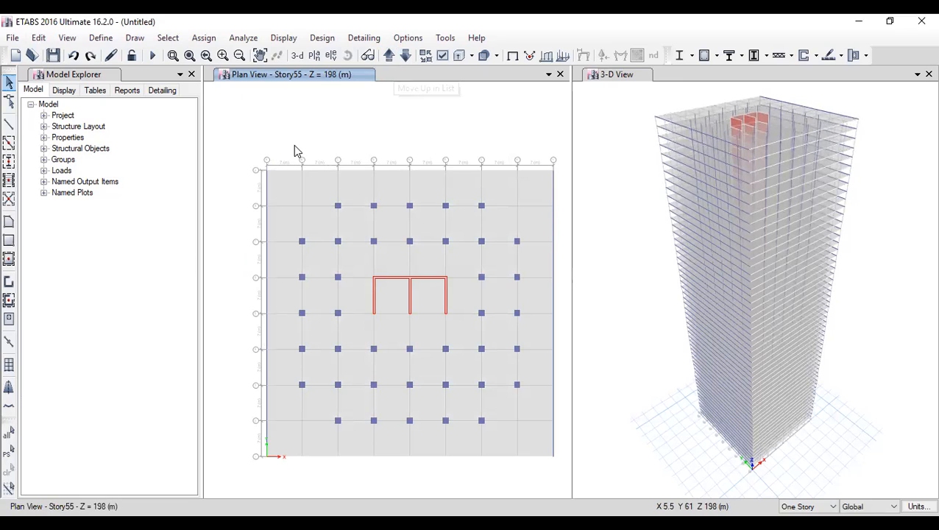
pyautogui.click(394, 58)
pyautogui.click(404, 56)
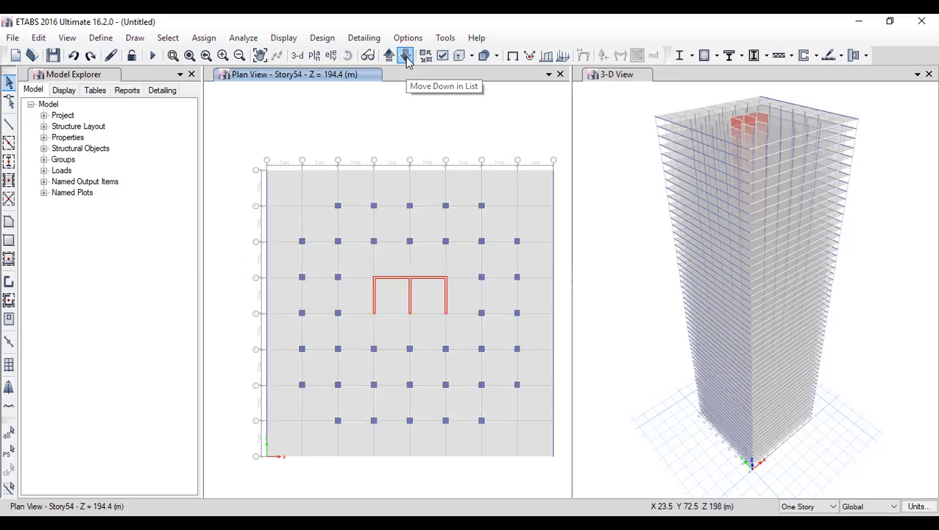
# Step: Rotate Story55's slab and both edge beams by -3.27 degrees about their center with Radial Replicate, deleting the originals
pyautogui.click(392, 59)
pyautogui.click(268, 193)
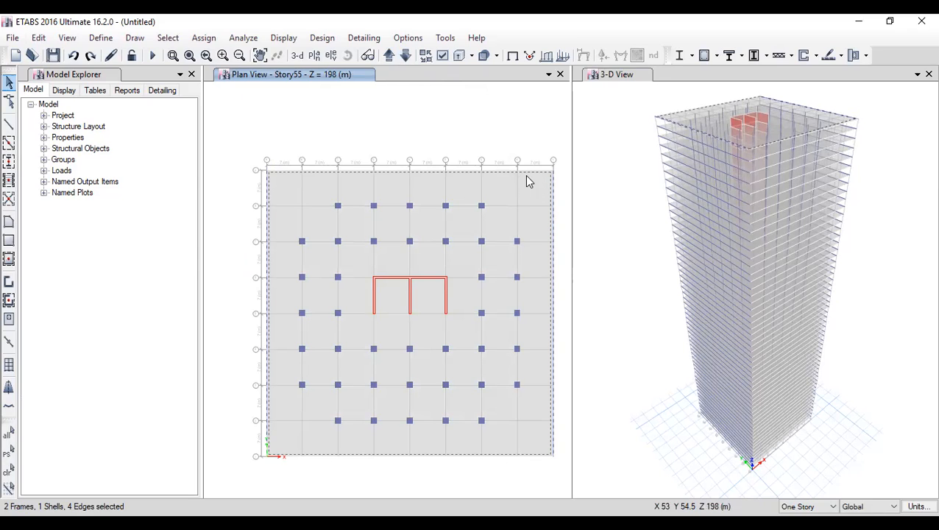
pyautogui.hotkey('ctrl', 'r')
pyautogui.click(349, 154)
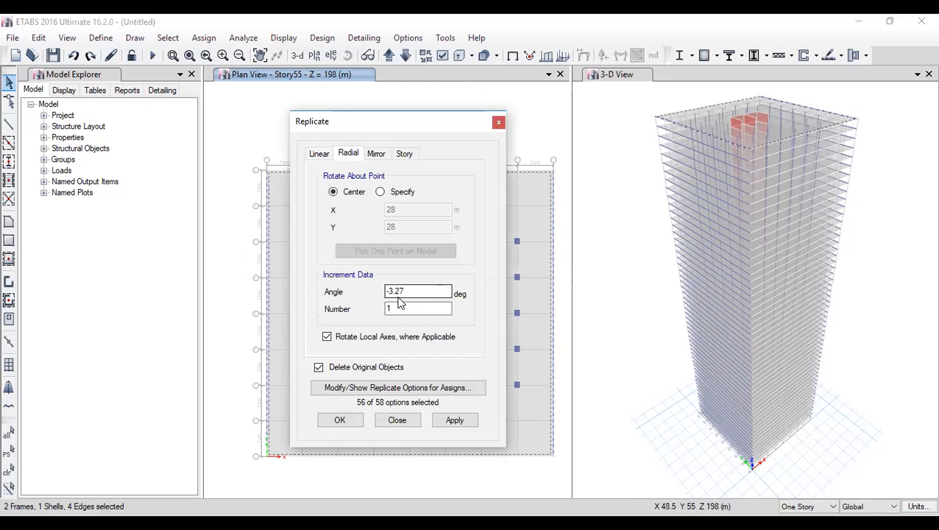
pyautogui.click(345, 421)
pyautogui.click(344, 420)
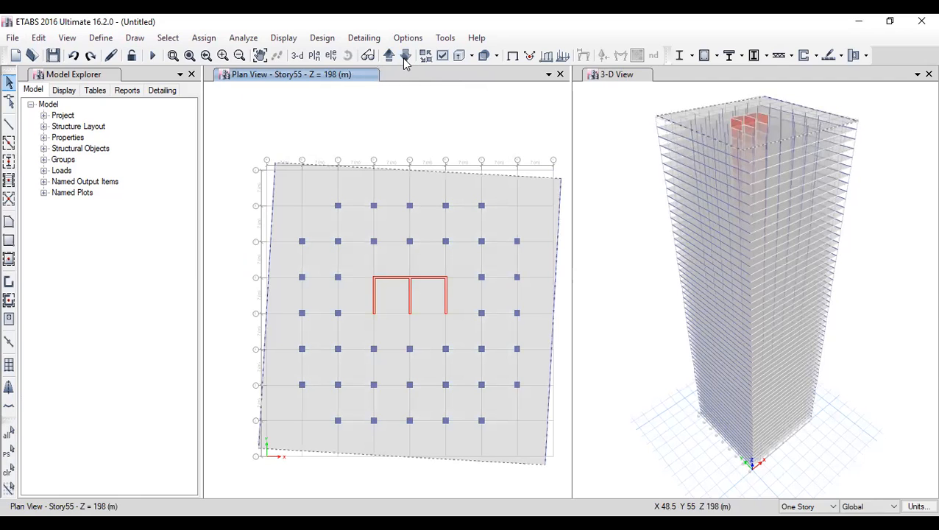
# Step: Rotate Story54's slab and both edge beams by -3.27*2 (-6.54) degrees about their center with Radial Replicate, deleting the originals
pyautogui.click(404, 58)
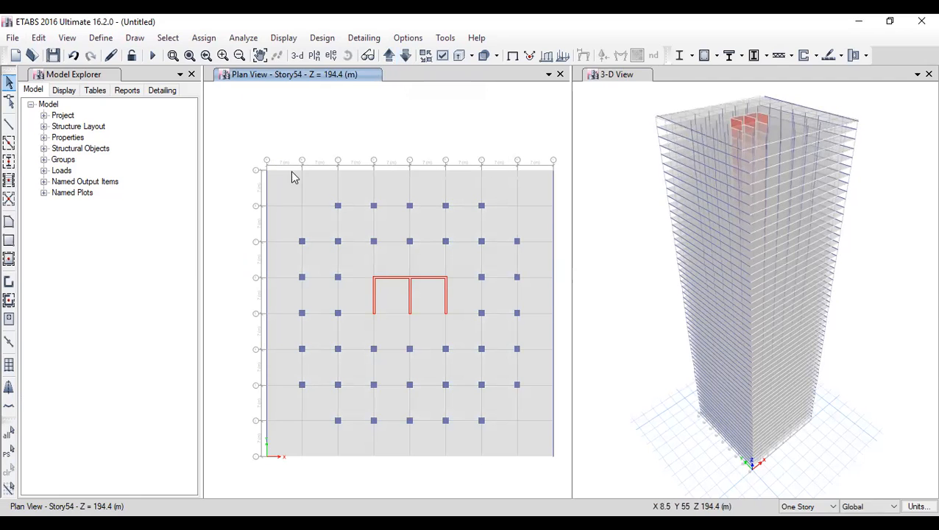
pyautogui.click(266, 187)
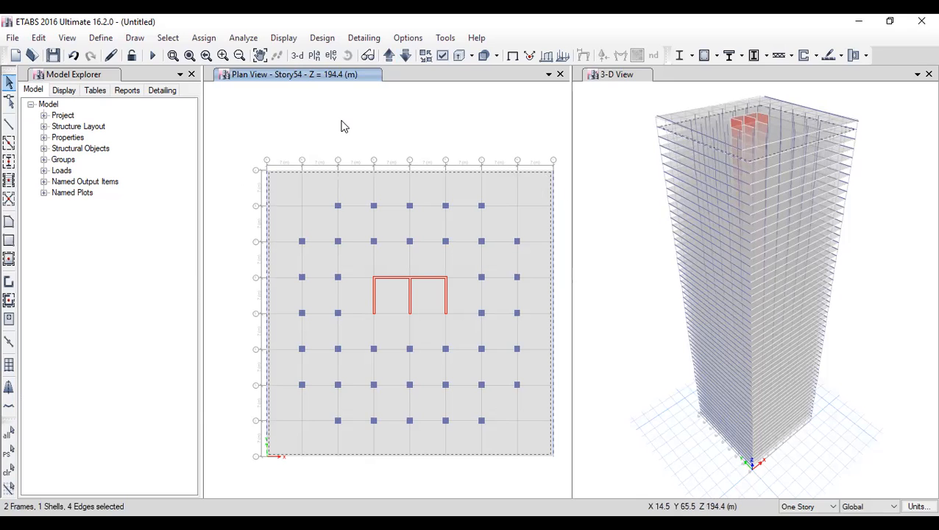
pyautogui.hotkey('ctrl', 'r')
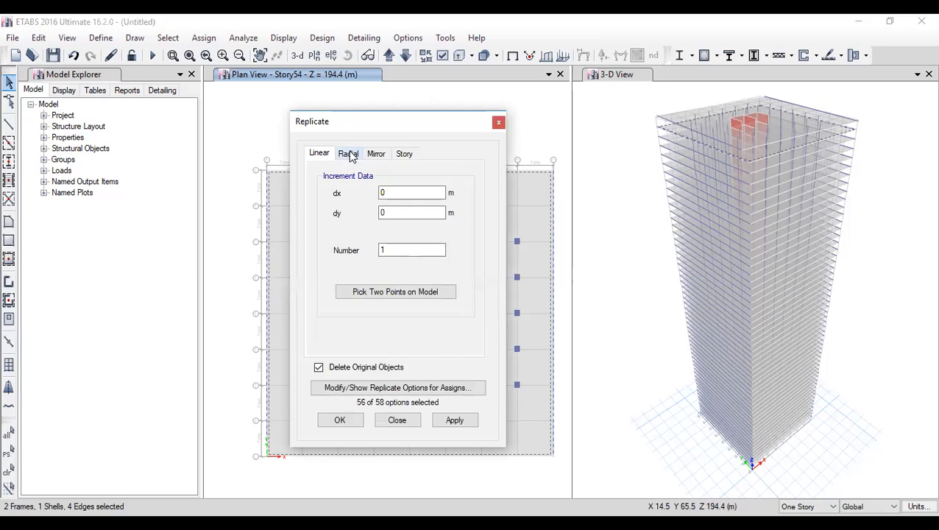
pyautogui.click(349, 154)
pyautogui.click(420, 291)
pyautogui.write('*2')
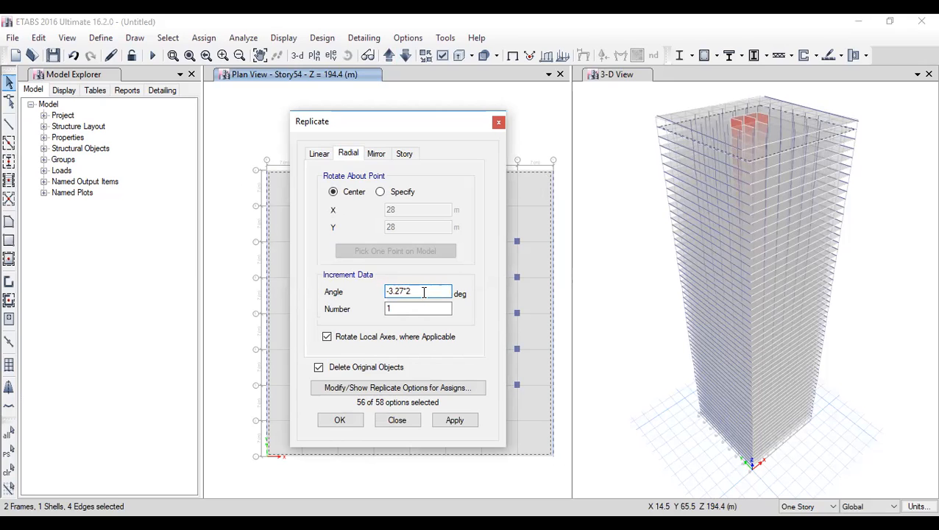
pyautogui.moveTo(424, 293); pyautogui.dragTo(363, 281)
pyautogui.click(339, 421)
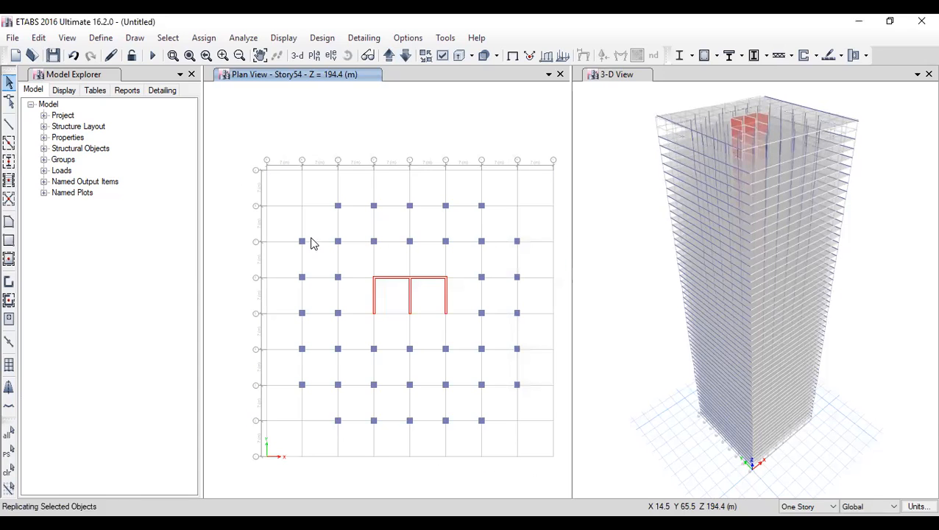
# Step: Rotate Story53's slab and both edge beams by -3.27*3 (-9.81) degrees about their center with Radial Replicate, deleting the originals
pyautogui.click(405, 56)
pyautogui.moveTo(277, 185); pyautogui.dragTo(243, 176)
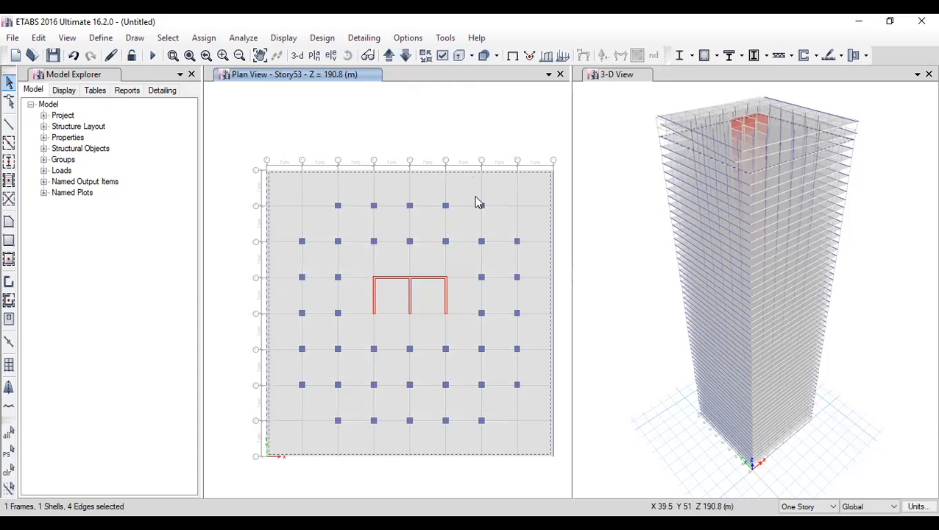
pyautogui.moveTo(562, 197); pyautogui.dragTo(509, 178)
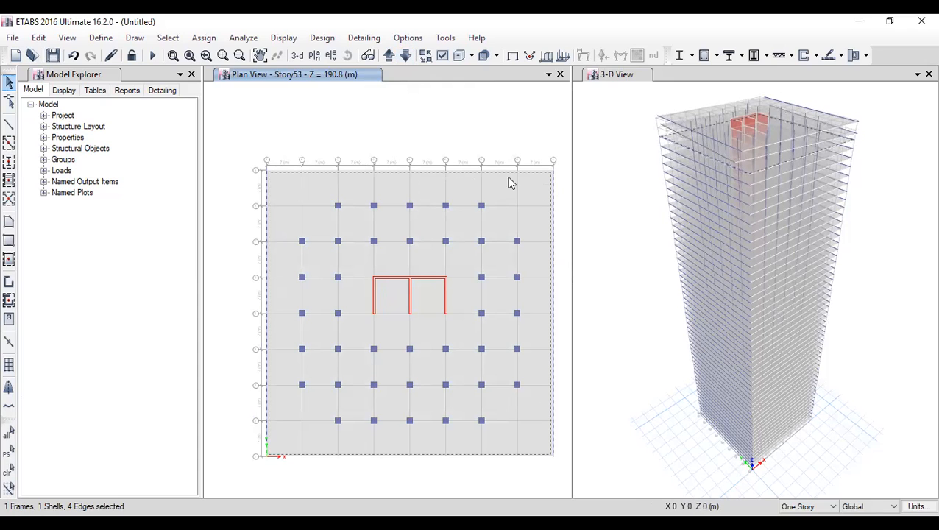
pyautogui.click(38, 37)
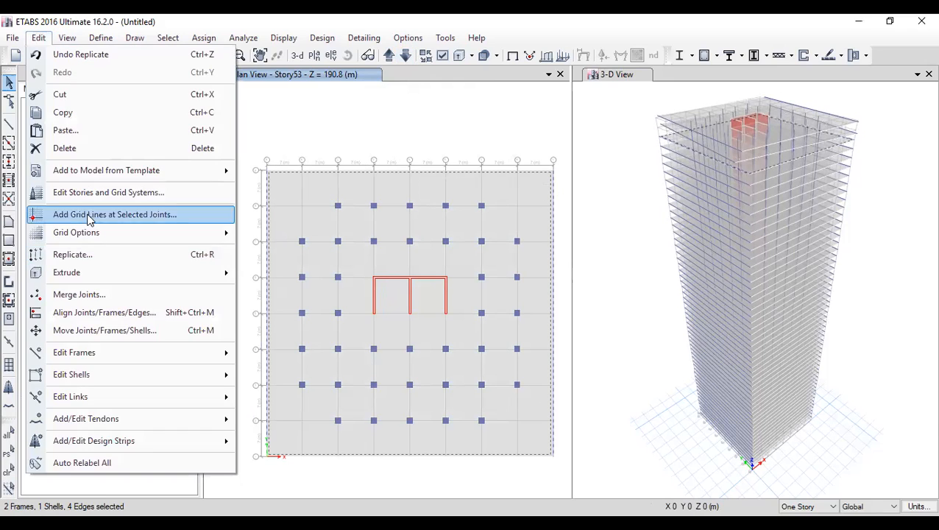
pyautogui.click(125, 264)
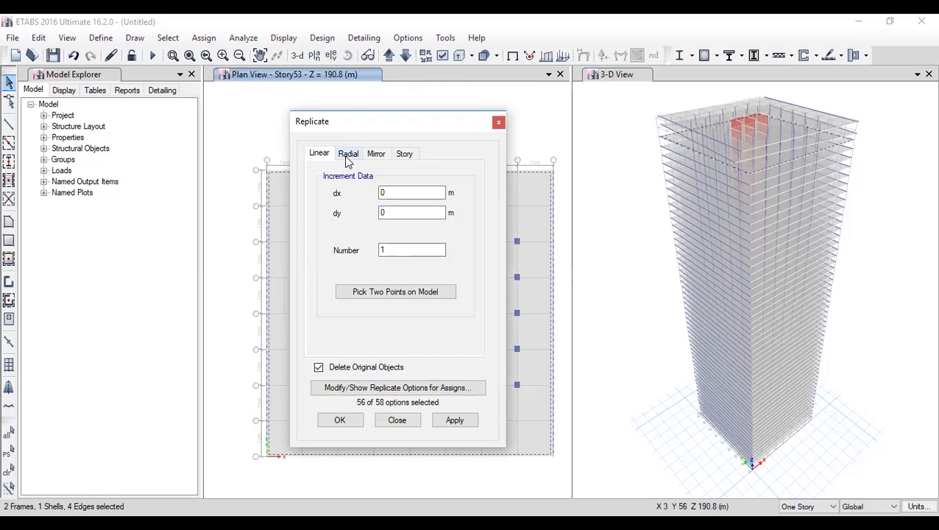
pyautogui.click(348, 156)
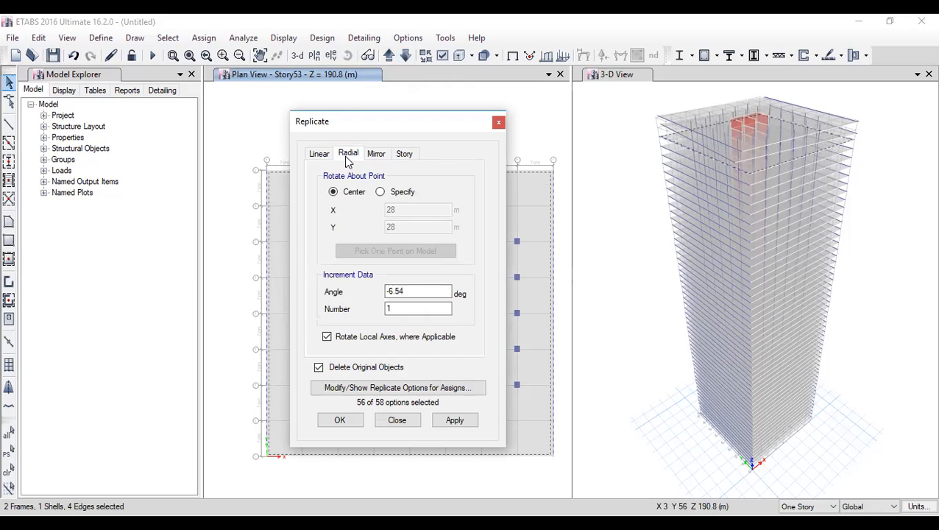
pyautogui.moveTo(418, 292); pyautogui.dragTo(357, 287)
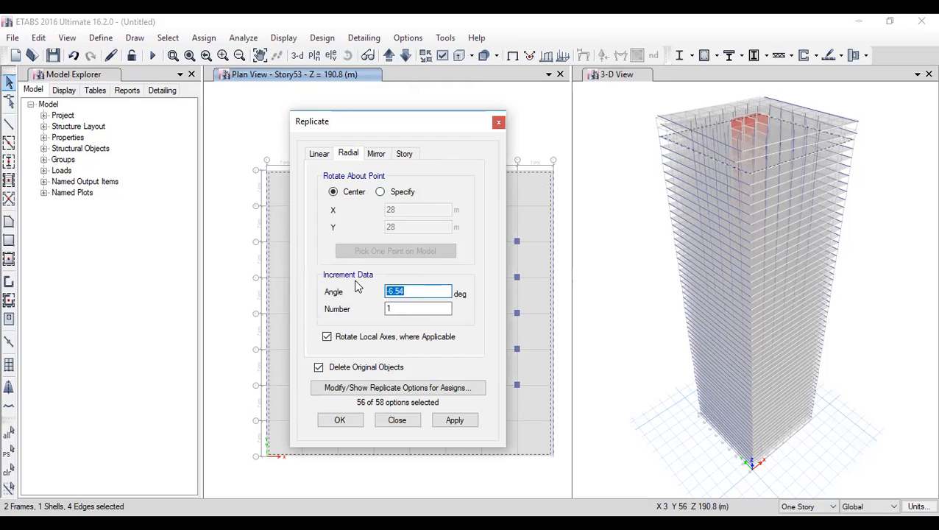
pyautogui.write('-3.27*3')
pyautogui.moveTo(413, 291); pyautogui.dragTo(374, 290)
pyautogui.click(420, 310)
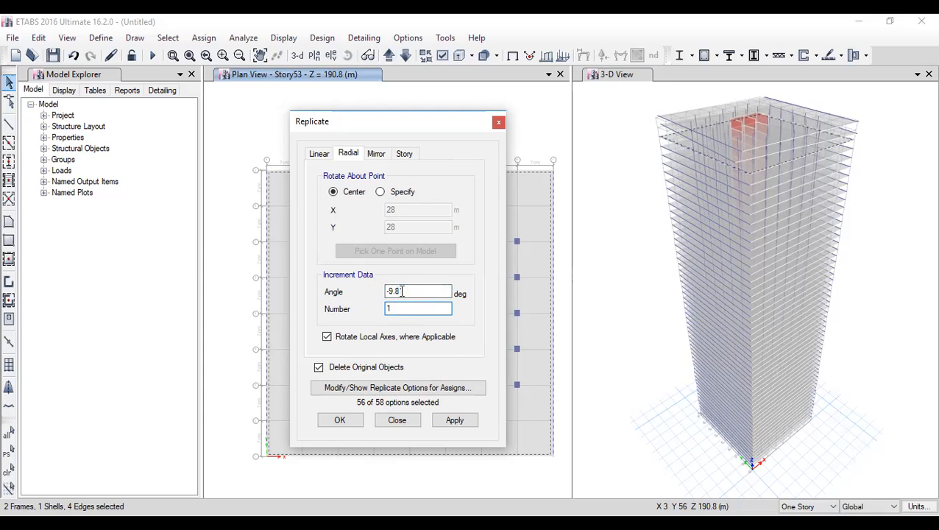
pyautogui.click(344, 426)
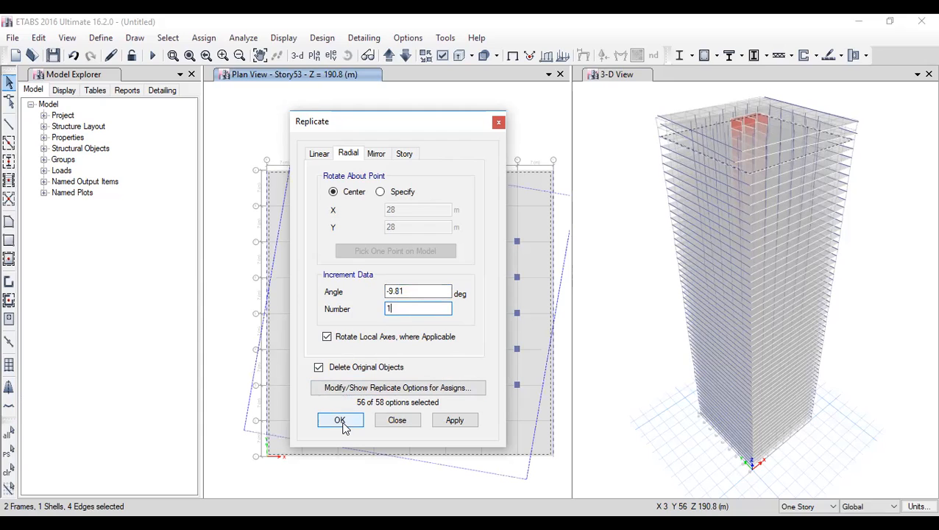
pyautogui.click(344, 426)
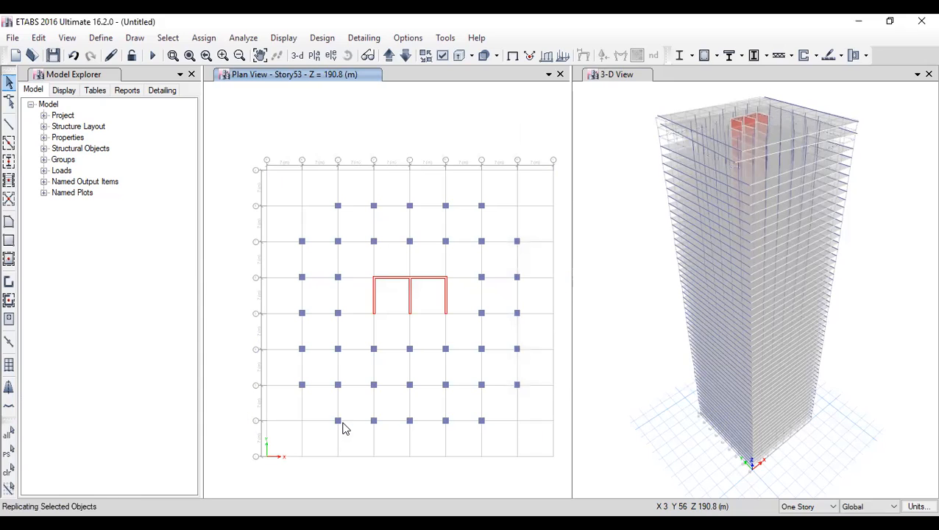
pyautogui.click(339, 155)
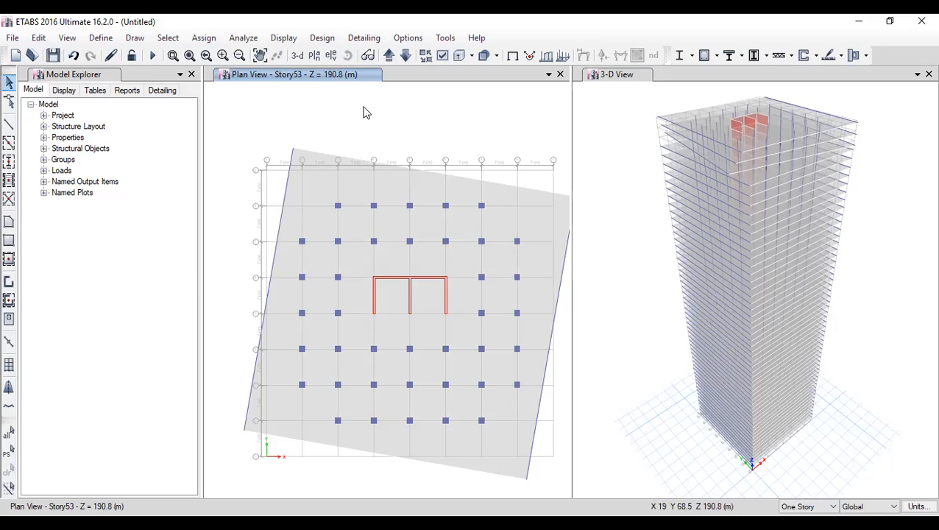
# Step: Rotate Story52's slab and both edge beams by -3.27*4 (-13.08) degrees about their center with Radial Replicate, deleting the originals
pyautogui.click(405, 56)
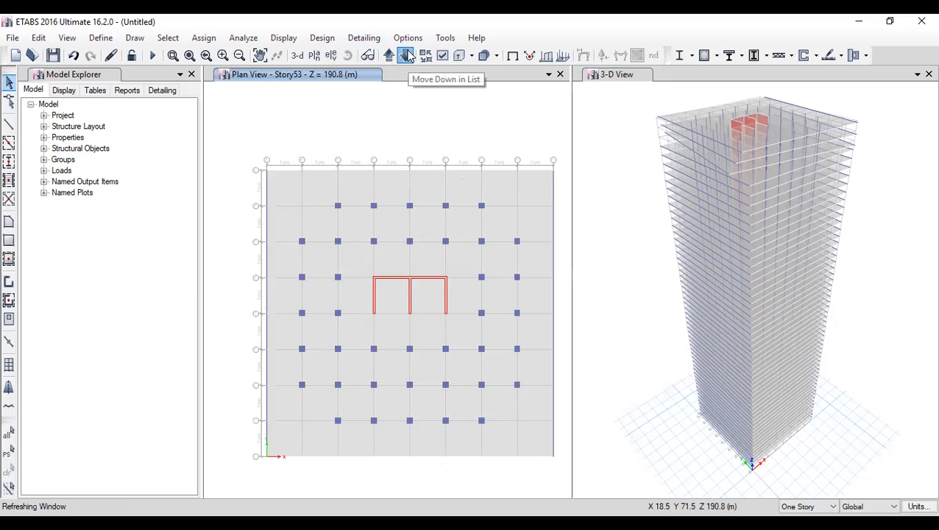
pyautogui.moveTo(280, 184); pyautogui.dragTo(250, 196)
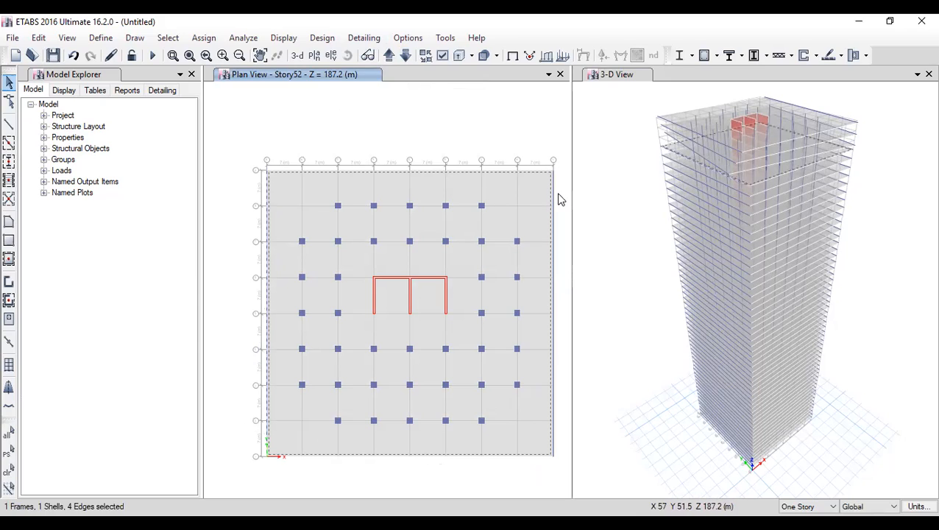
pyautogui.moveTo(559, 194); pyautogui.dragTo(540, 189)
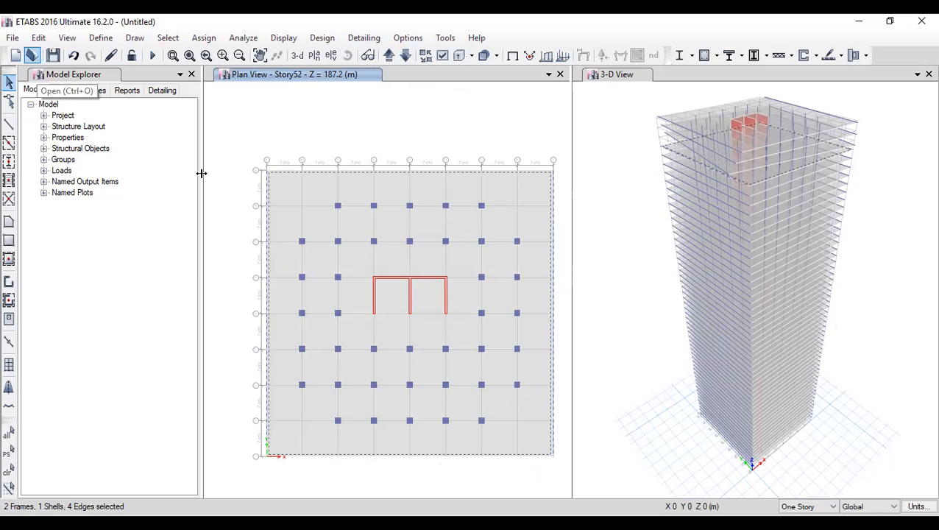
pyautogui.hotkey('ctrl', 'r')
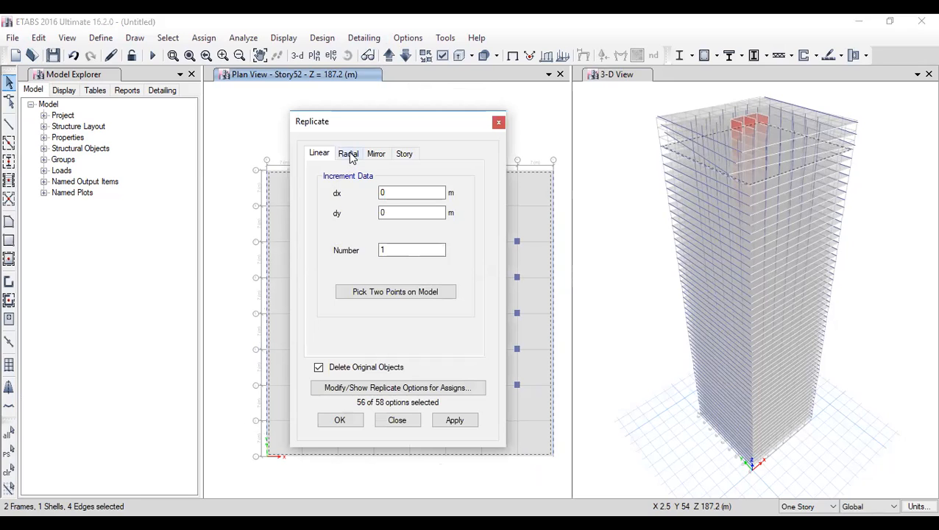
pyautogui.click(349, 154)
pyautogui.doubleClick(384, 292)
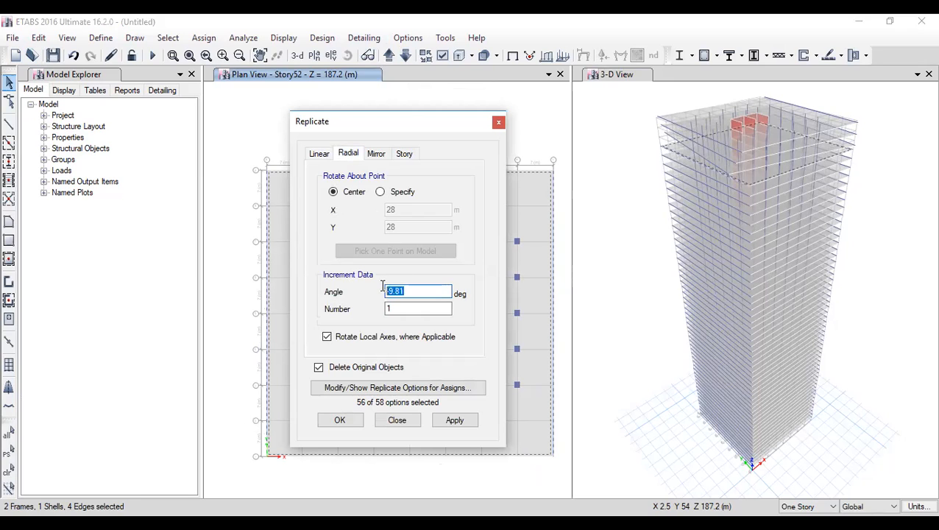
pyautogui.write('-3.27"3')
pyautogui.moveTo(417, 292); pyautogui.dragTo(328, 293)
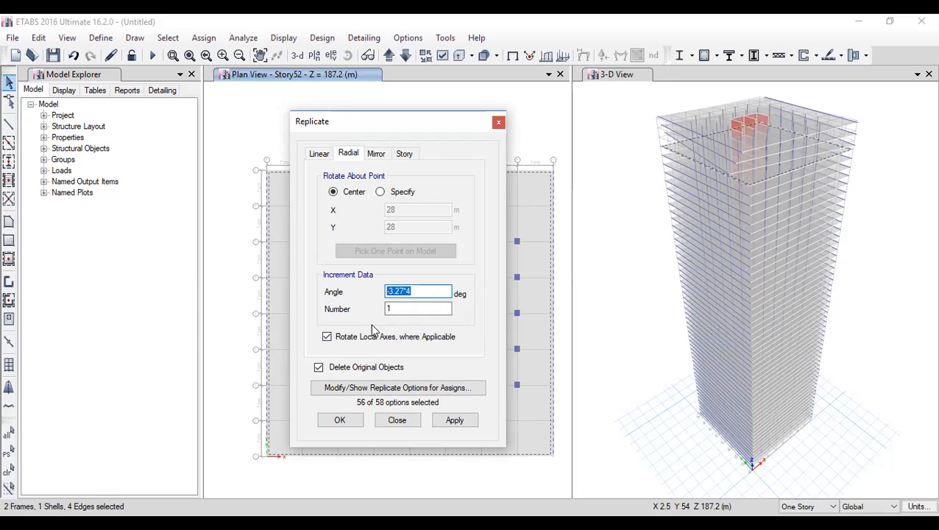
pyautogui.write('-13.08')
pyautogui.click(408, 310)
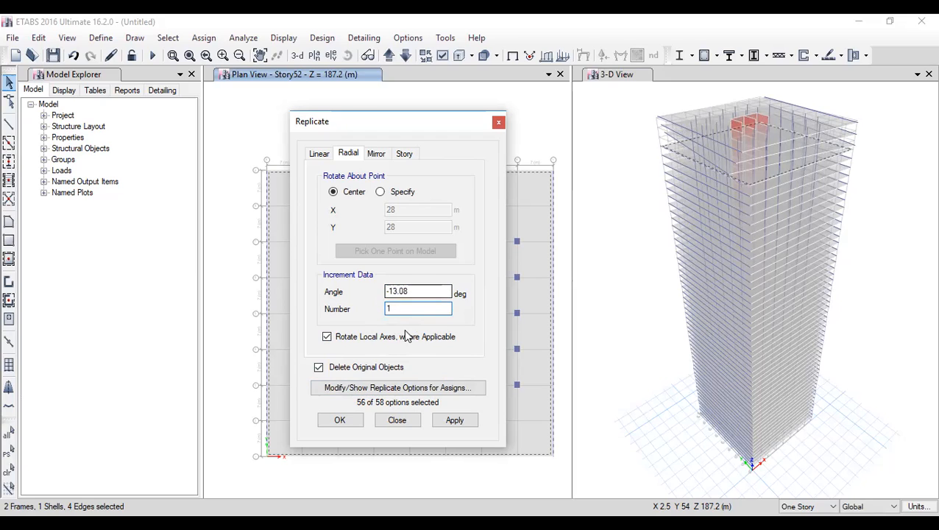
pyautogui.click(332, 423)
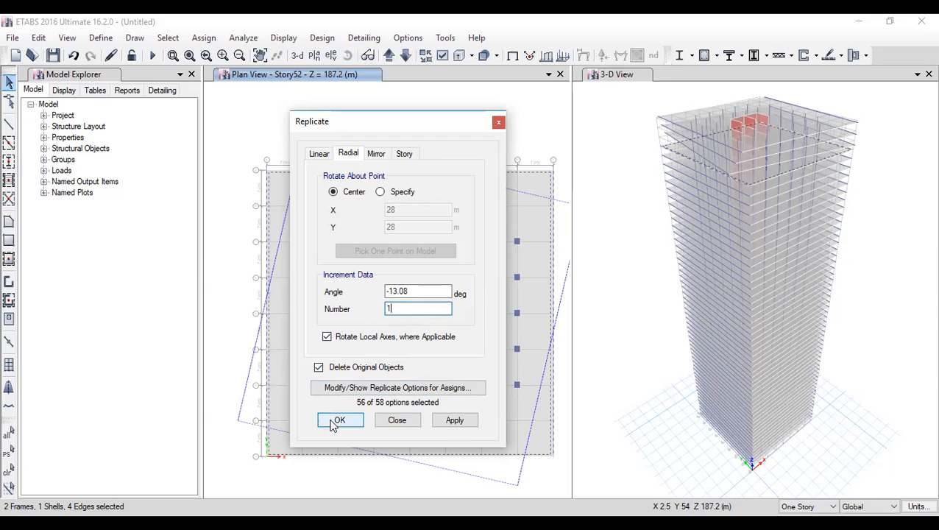
pyautogui.click(333, 423)
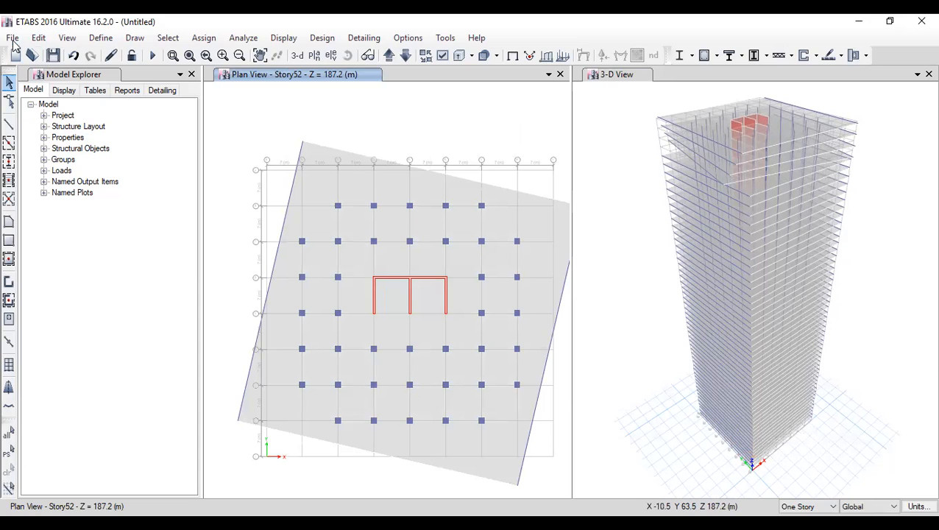
# Step: Save the current model as EV5 in the Documents folder
pyautogui.click(12, 39)
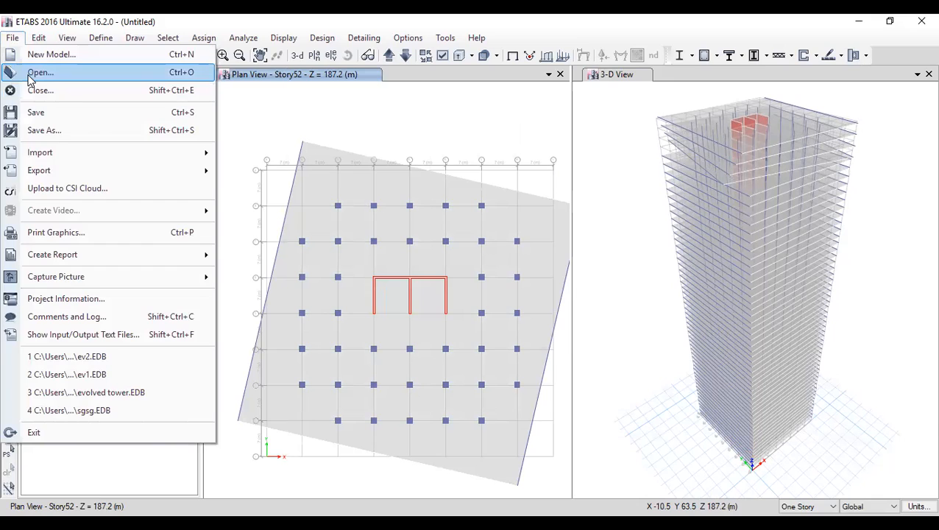
pyautogui.click(39, 72)
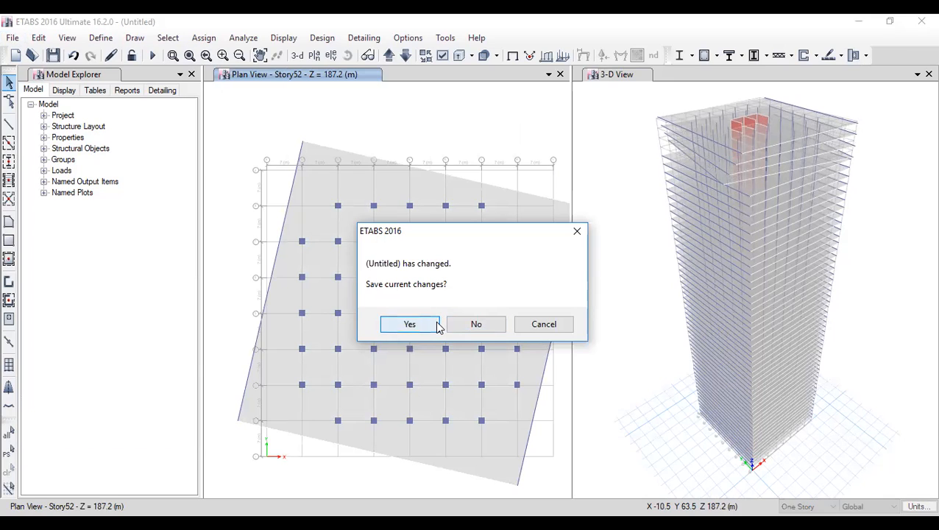
pyautogui.click(410, 324)
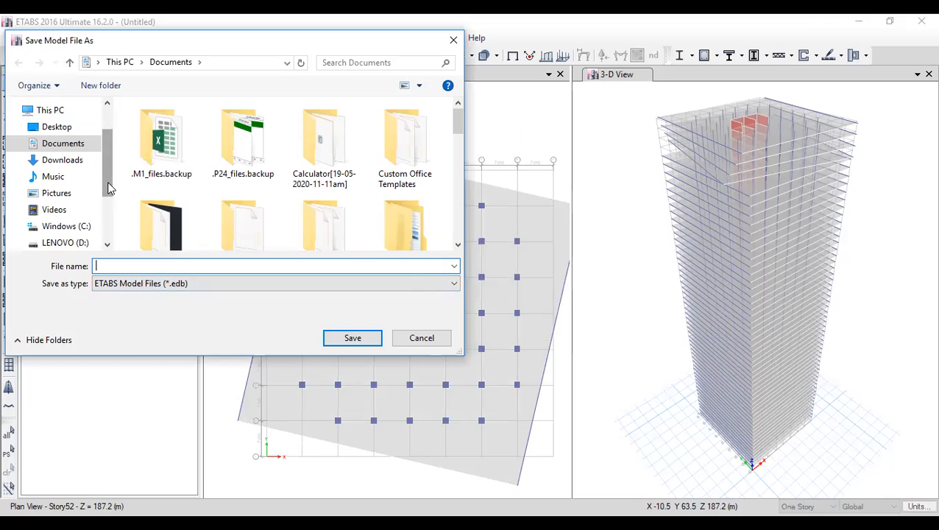
pyautogui.write('EV5')
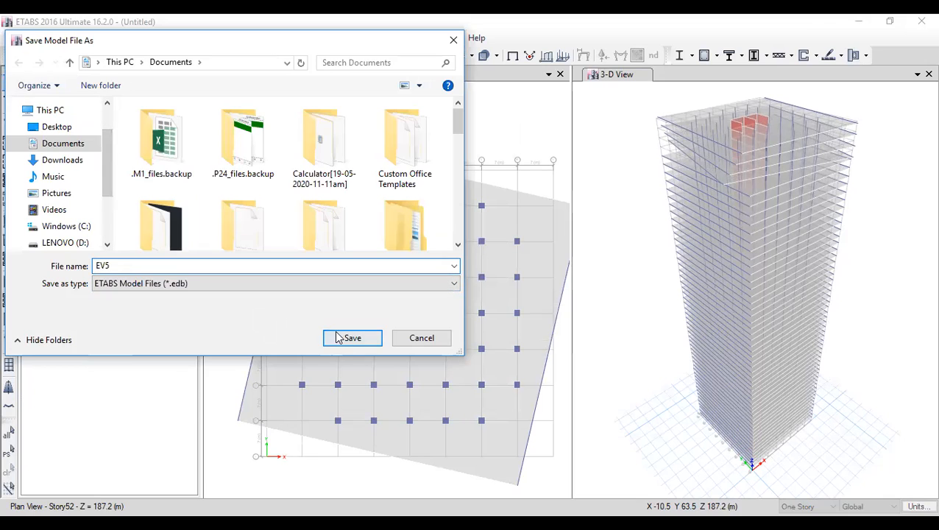
pyautogui.click(347, 338)
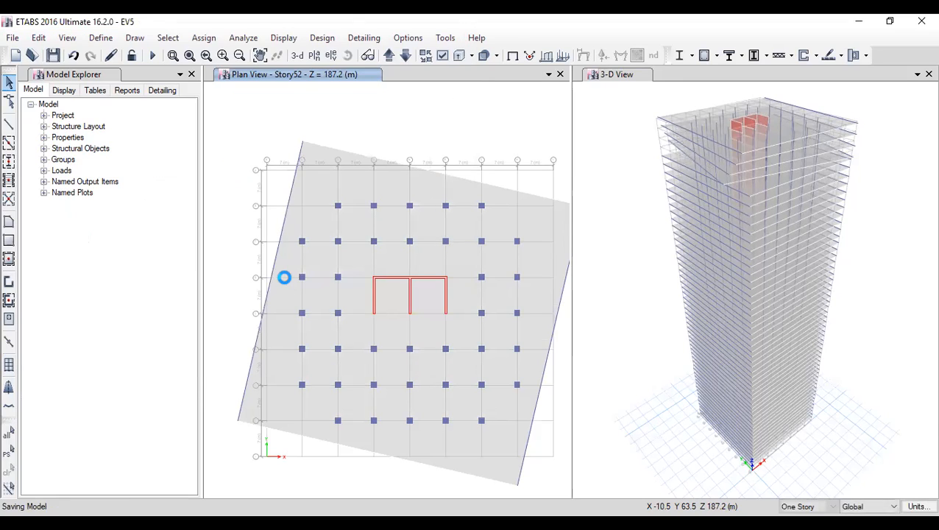
# Step: Open the model evolved tower.EDB from the Documents folder
pyautogui.hotkey('ctrl', 'o')
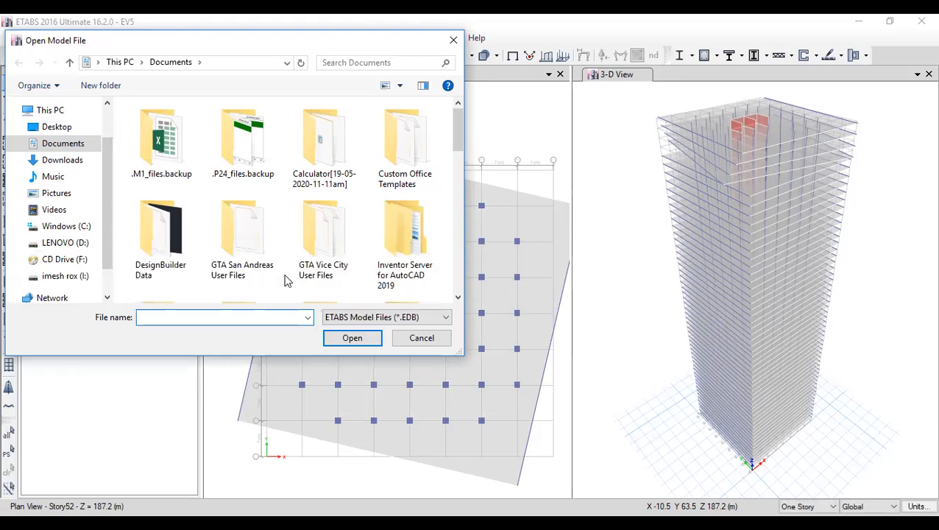
pyautogui.click(247, 233)
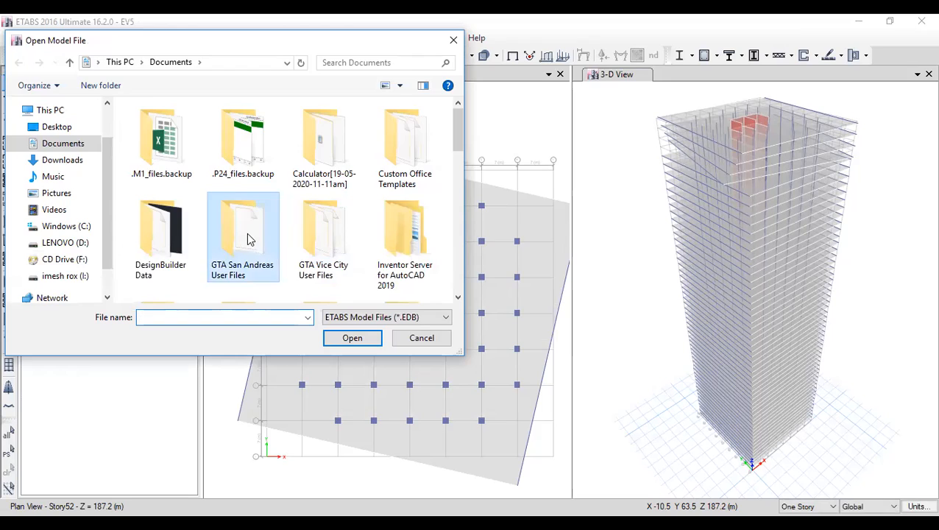
pyautogui.press('e')
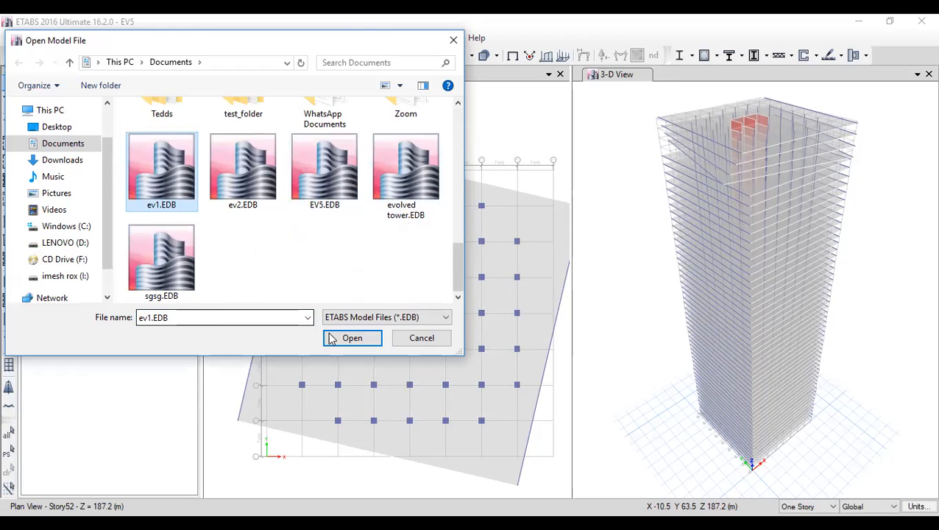
pyautogui.click(406, 173)
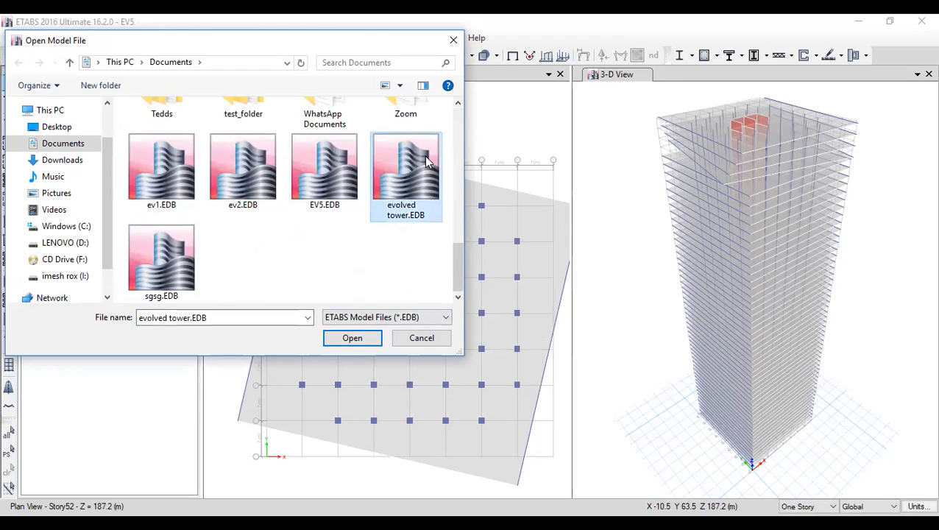
pyautogui.click(346, 338)
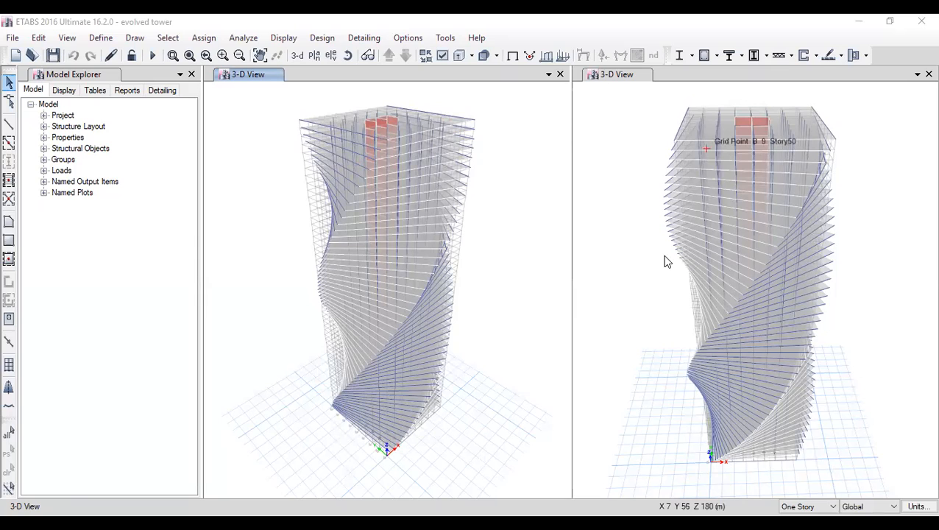
# Step: Draw straight column 800 frame segments from grid point A-1 at Story55, joining each floor's slab corner to the one below
pyautogui.scroll(4, 845, 159)
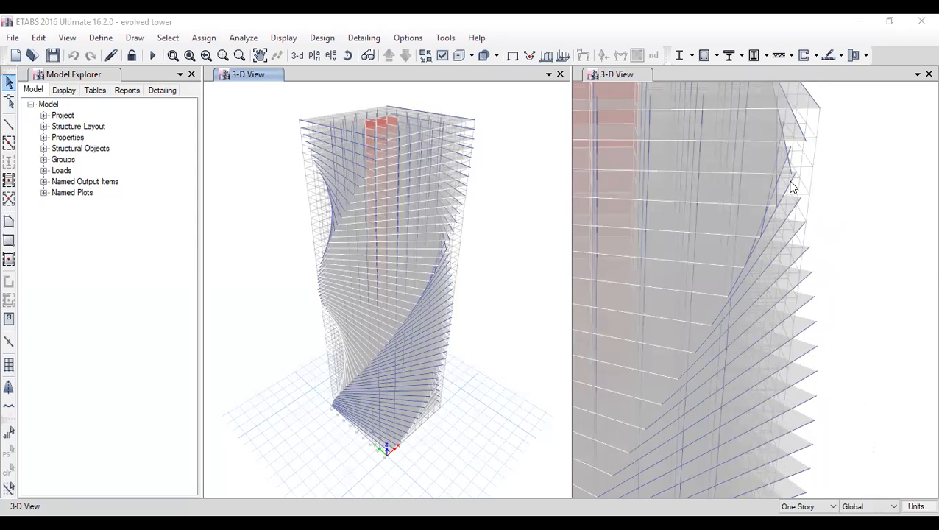
pyautogui.moveTo(626, 306); pyautogui.dragTo(794, 249, button='middle')
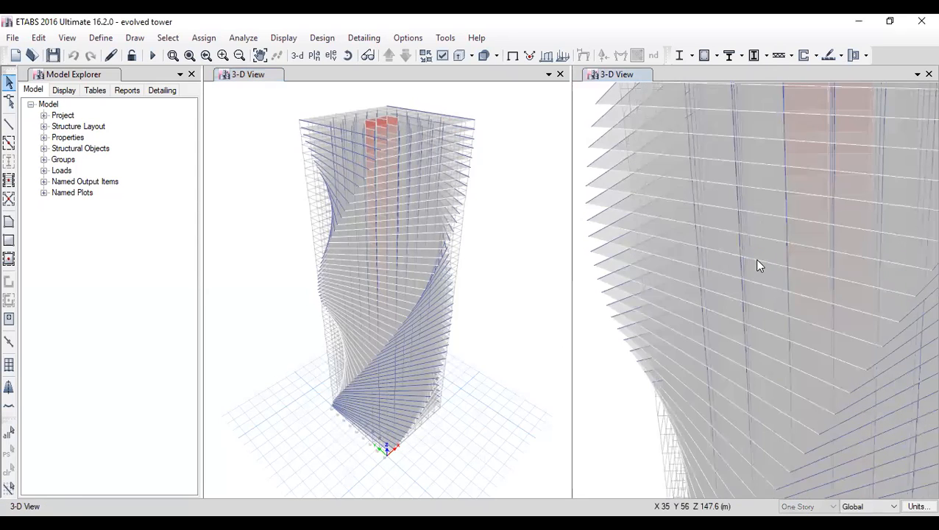
pyautogui.scroll(-3, 754, 259)
pyautogui.scroll(4, 705, 180)
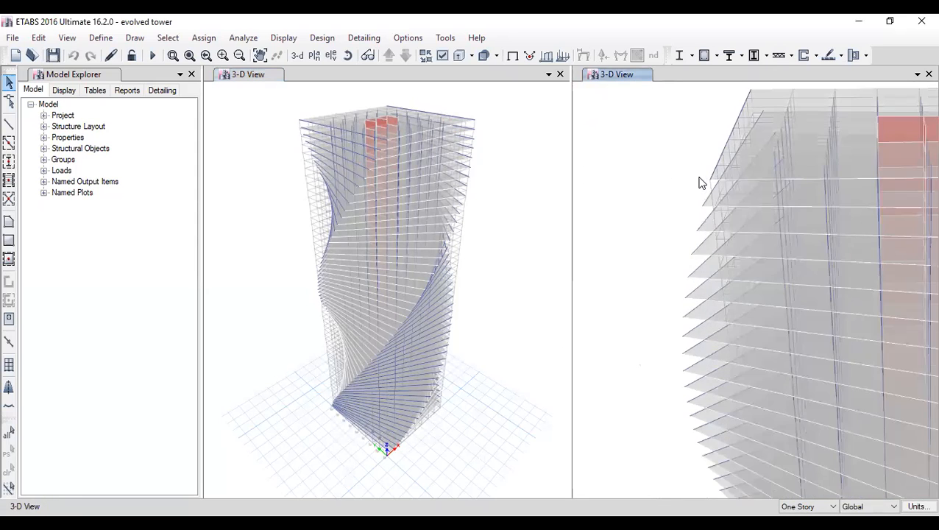
pyautogui.scroll(2, 700, 183)
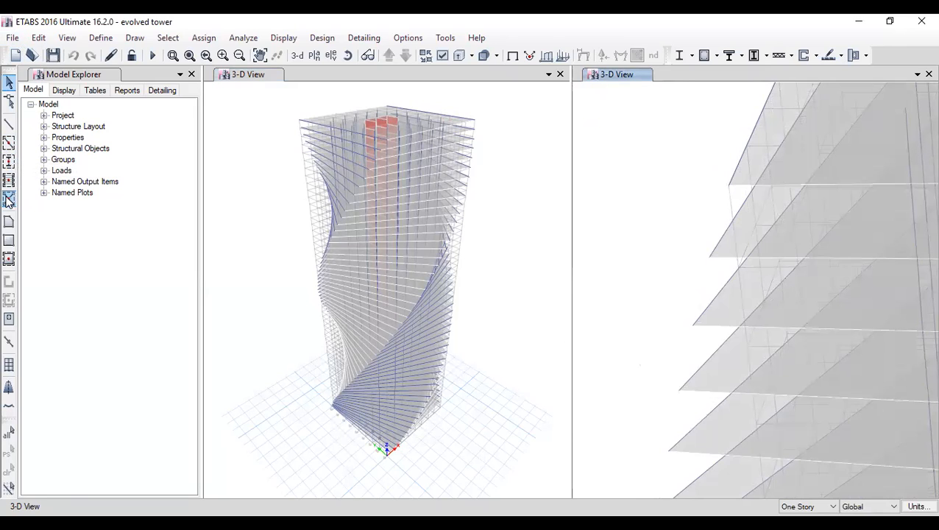
pyautogui.click(9, 126)
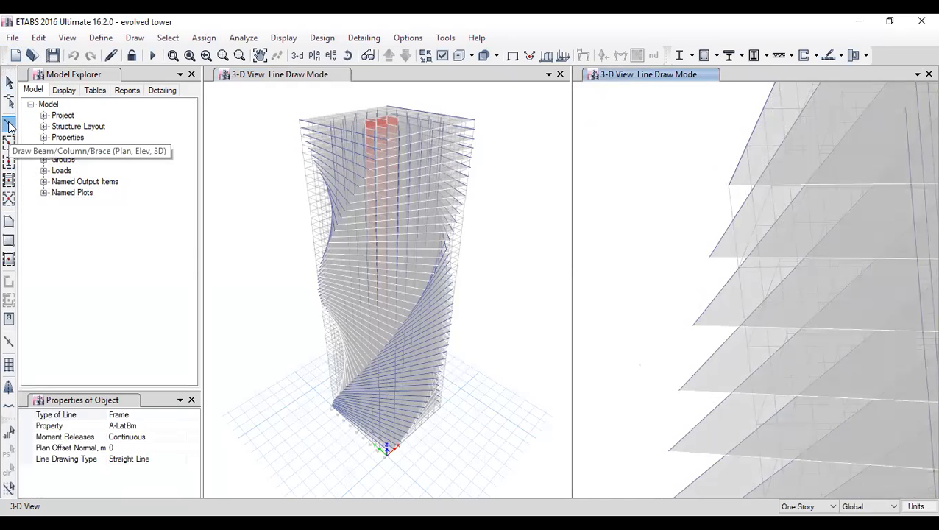
pyautogui.click(166, 427)
pyautogui.click(194, 427)
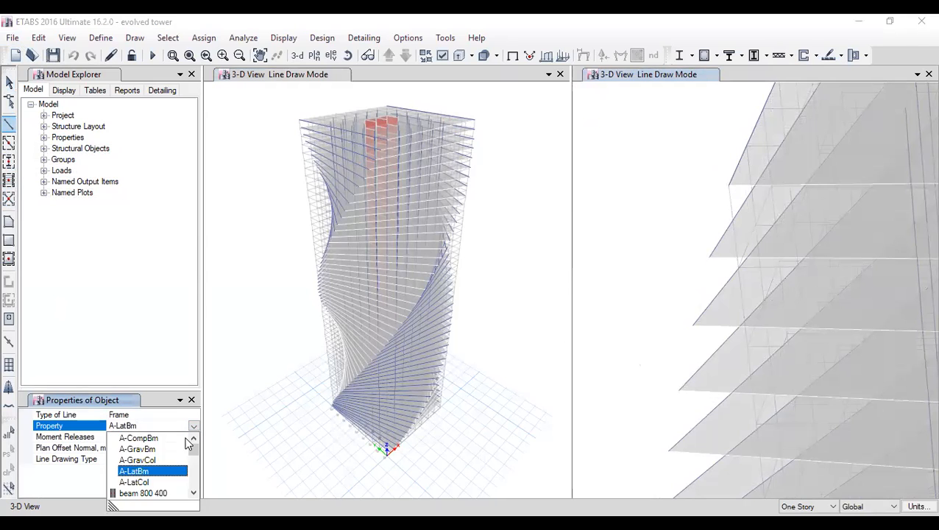
pyautogui.scroll(-1, 174, 475)
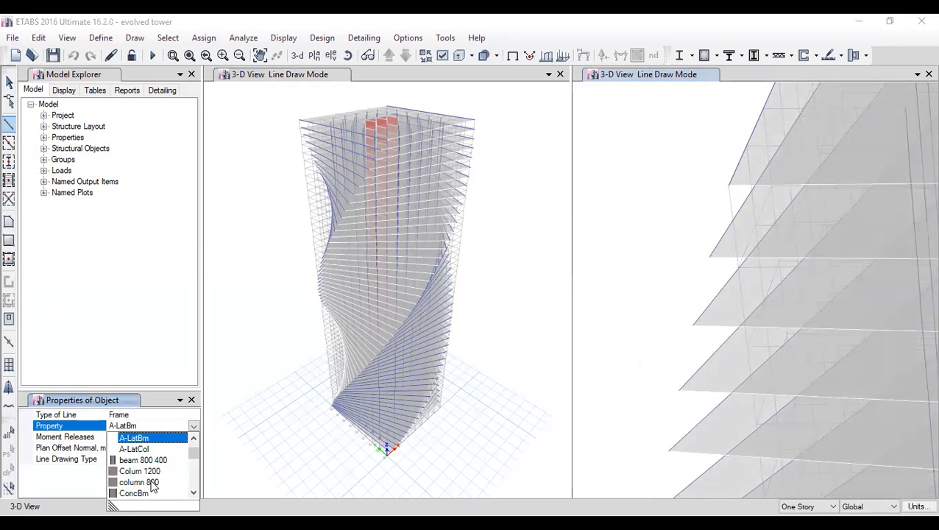
pyautogui.click(153, 483)
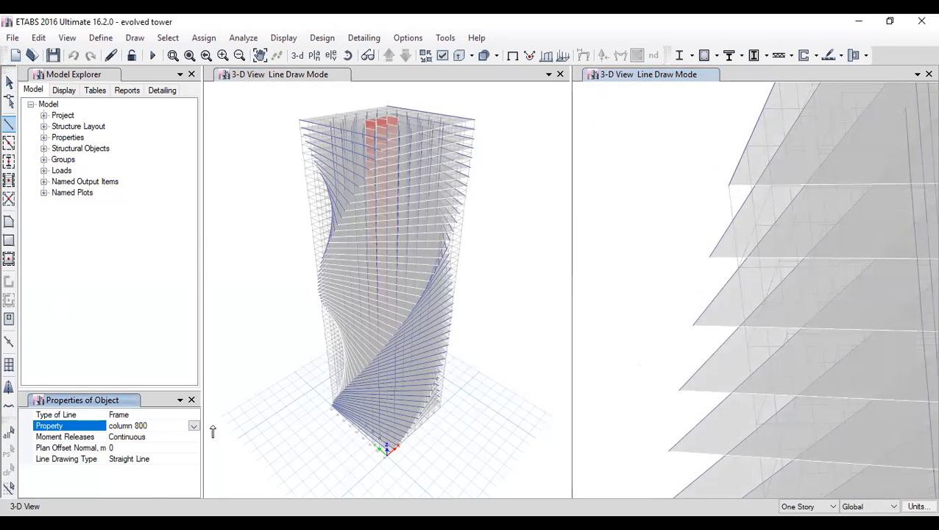
pyautogui.scroll(-3, 726, 250)
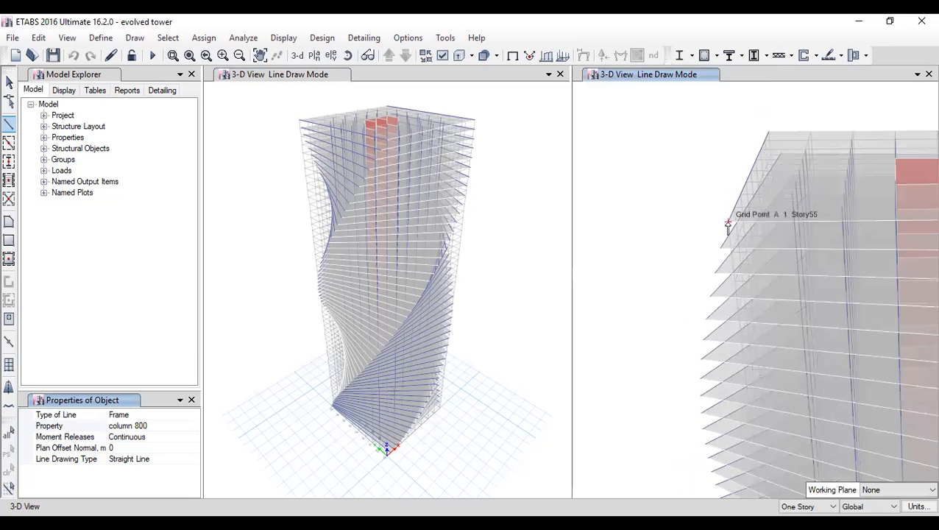
pyautogui.click(728, 223)
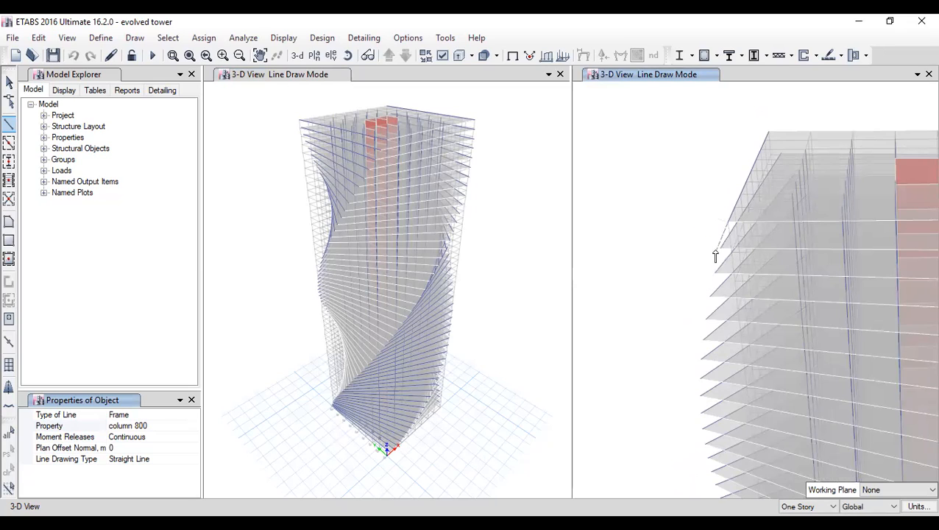
pyautogui.click(715, 271)
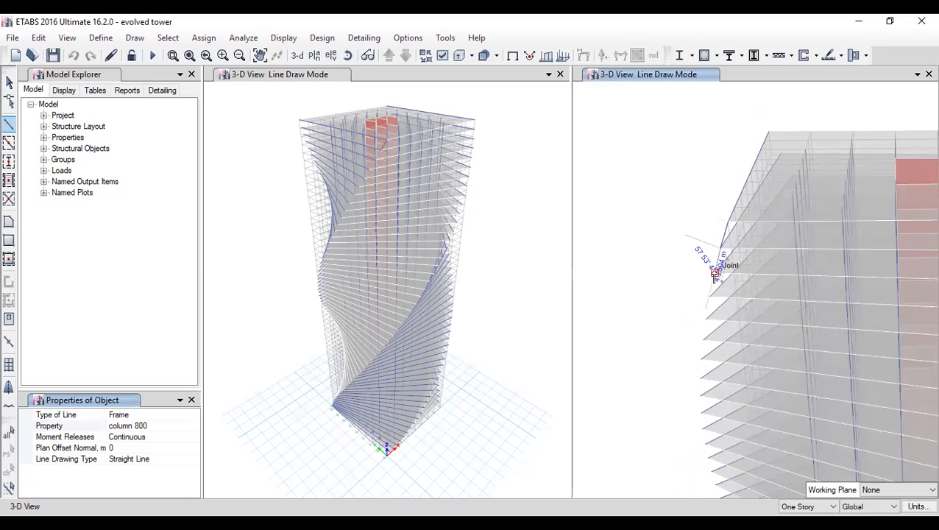
pyautogui.click(706, 318)
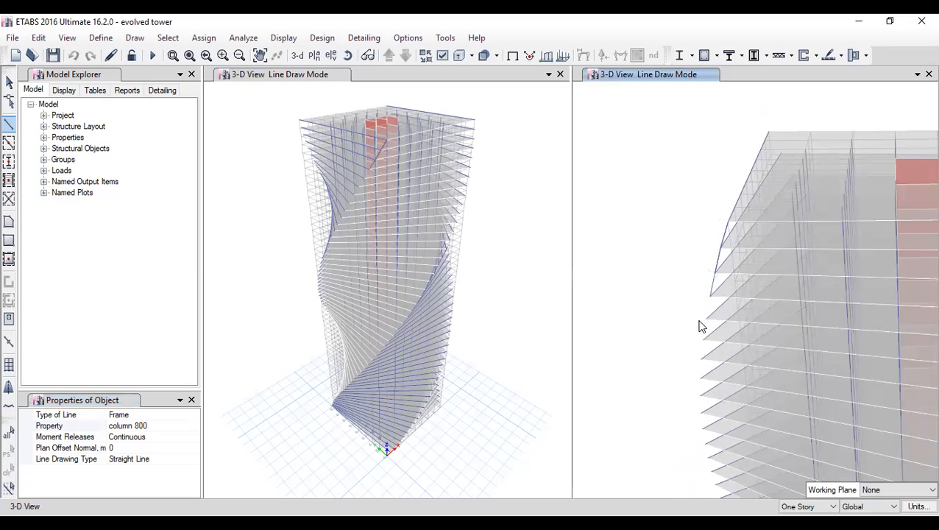
pyautogui.click(704, 342)
pyautogui.click(702, 358)
pyautogui.click(701, 377)
# Step: Extend the column 800 chain further down the twisting slab corners and restore the default 3-D view
pyautogui.keyDown('shift'); pyautogui.moveTo(717, 409); pyautogui.dragTo(746, 166, button='middle'); pyautogui.keyUp('shift')
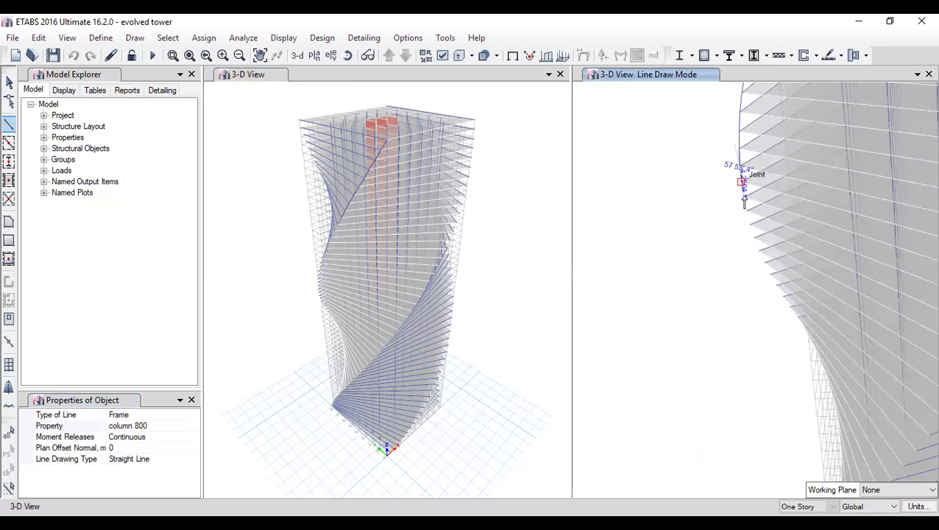
pyautogui.press('Escape')
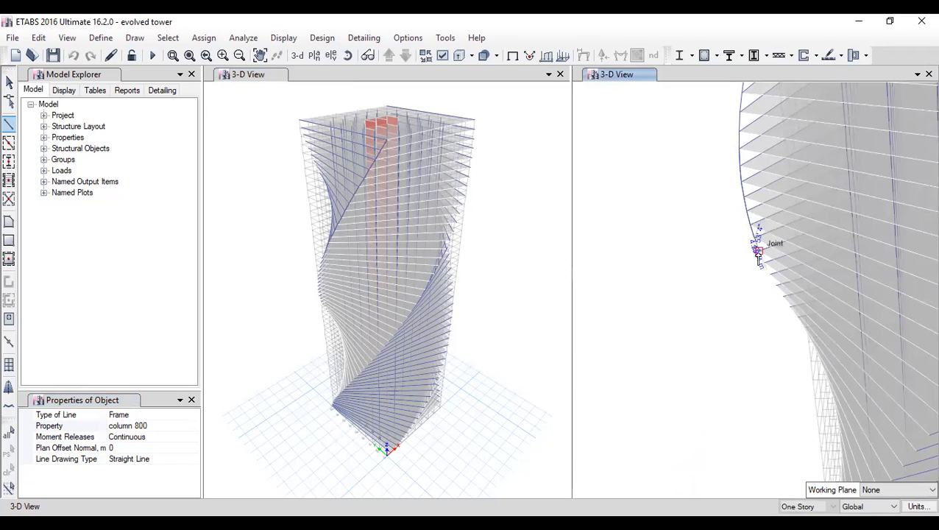
pyautogui.click(770, 275)
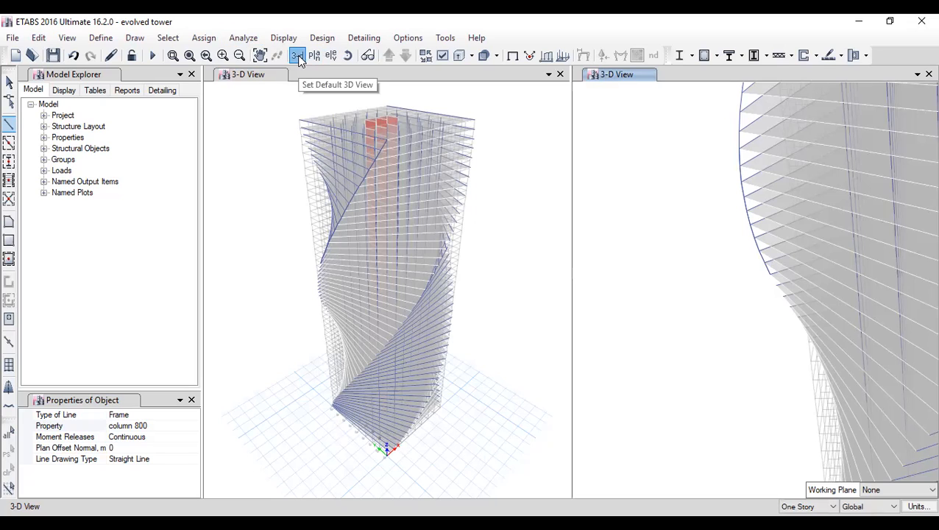
pyautogui.click(299, 55)
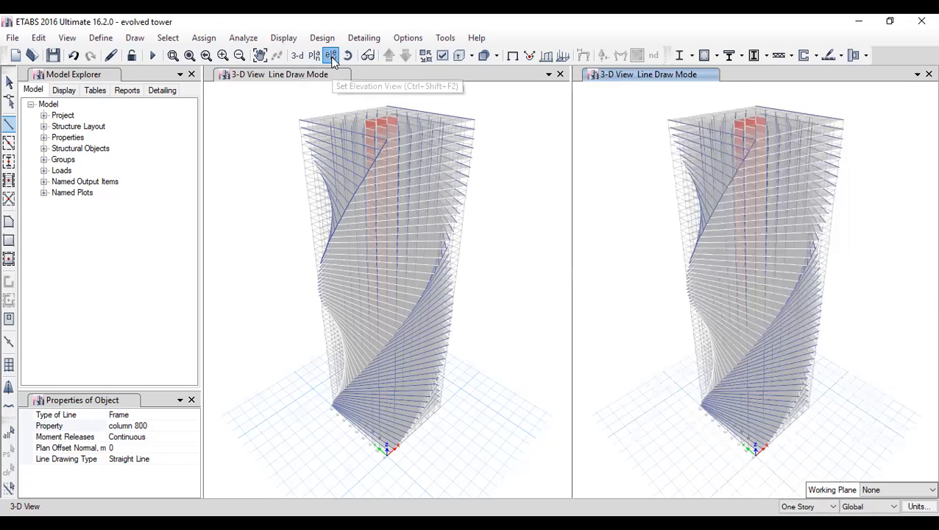
# Step: Continue the straight column 800 chain down the tower's mid-height slab corners, floor by floor, from its last drawn point
pyautogui.click(332, 56)
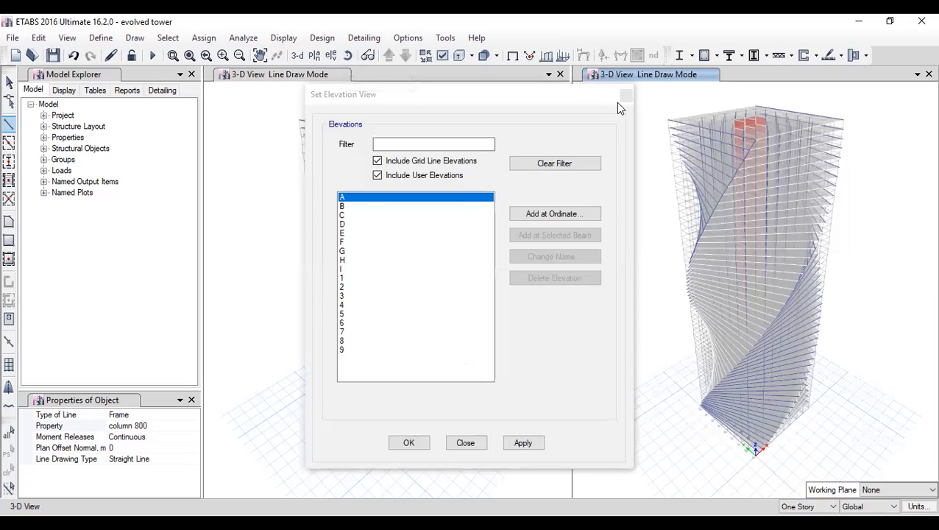
pyautogui.click(627, 95)
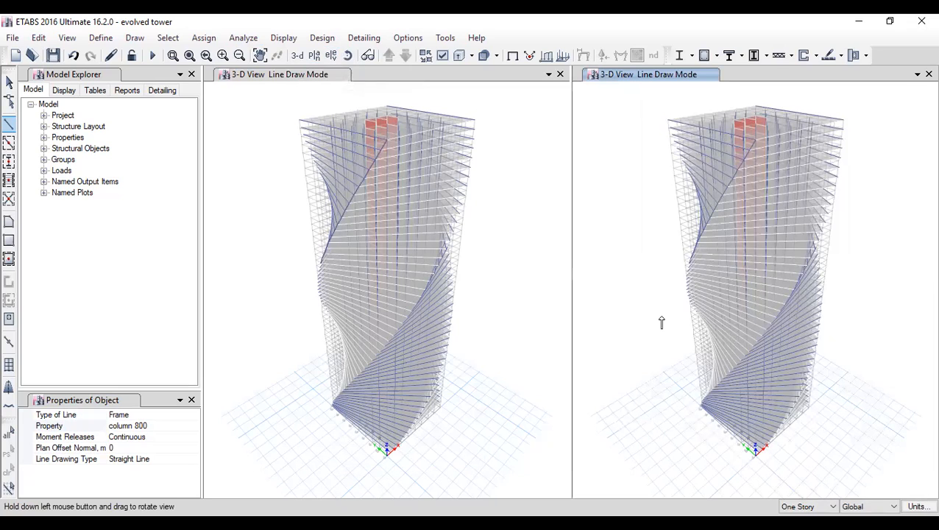
pyautogui.moveTo(641, 245); pyautogui.dragTo(500, 232)
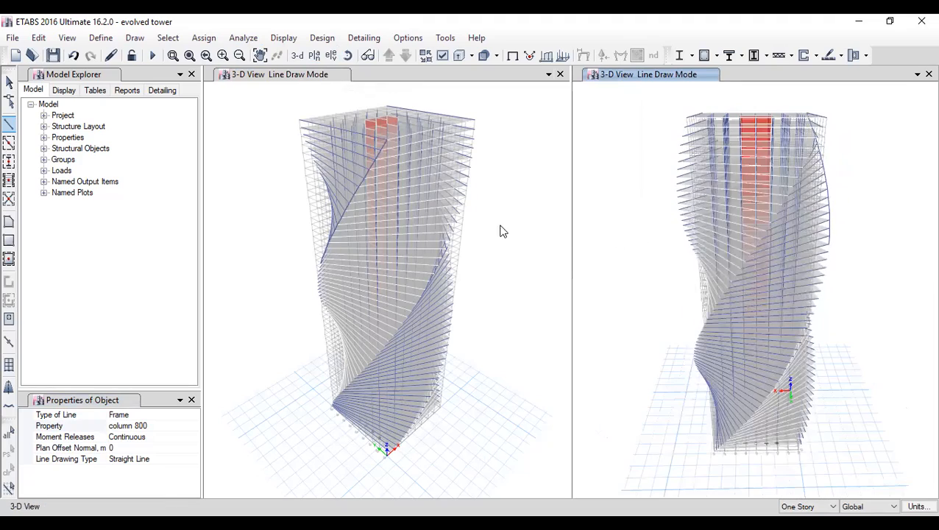
pyautogui.press('Escape')
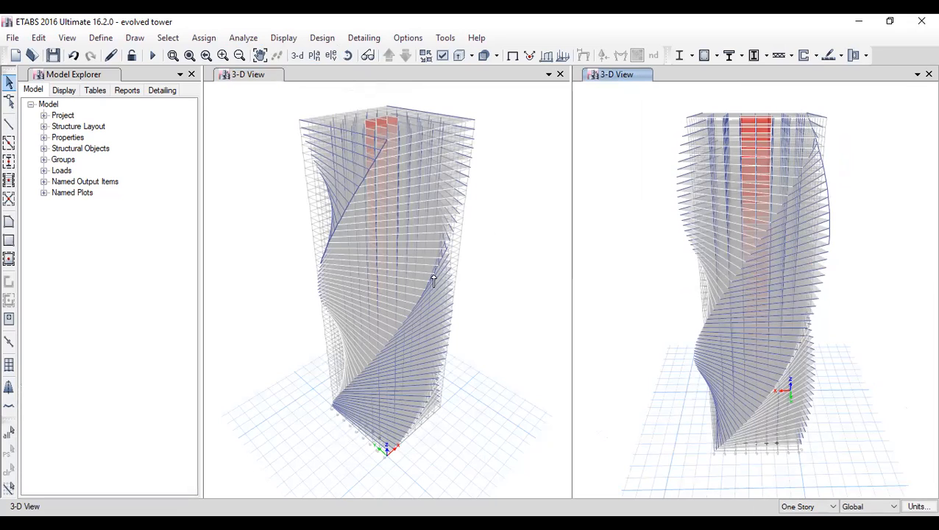
pyautogui.click(9, 124)
pyautogui.scroll(3, 833, 260)
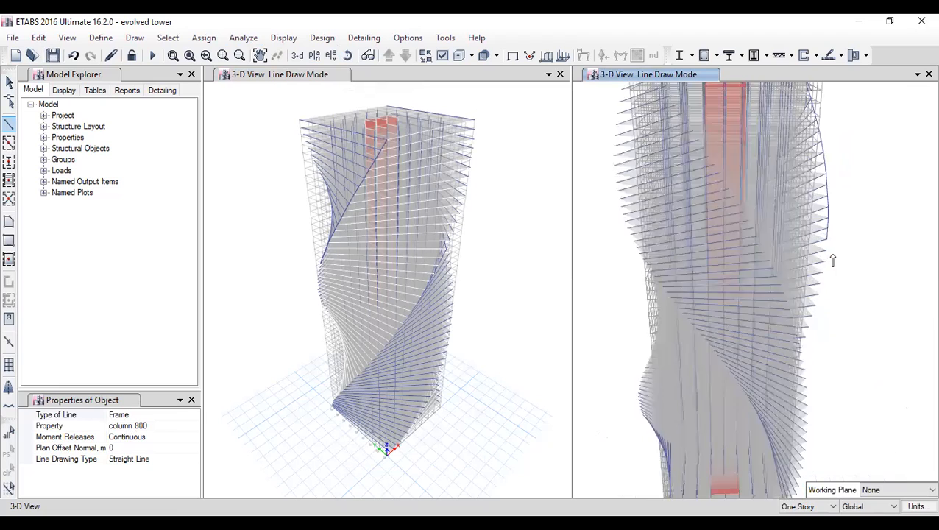
pyautogui.scroll(2, 833, 259)
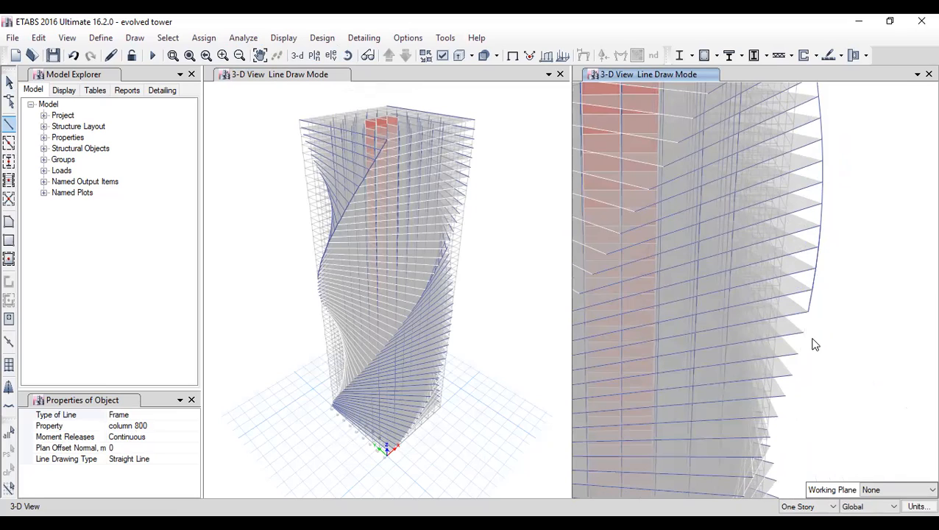
pyautogui.doubleClick(790, 376)
pyautogui.click(779, 417)
pyautogui.click(770, 439)
# Step: Extend the column 800 chain through the next slab corners in the tower's lower third
pyautogui.moveTo(817, 436); pyautogui.dragTo(859, 164, button='middle')
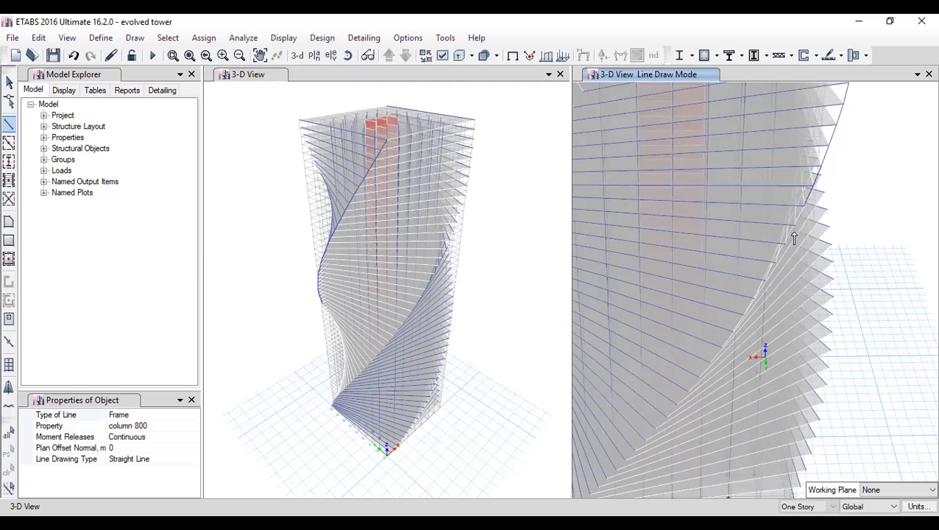
pyautogui.click(793, 227)
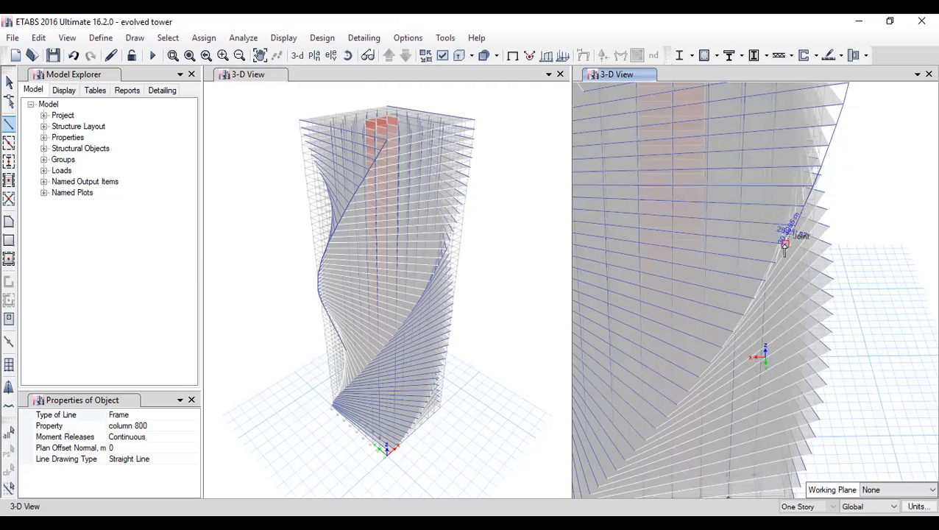
pyautogui.click(765, 284)
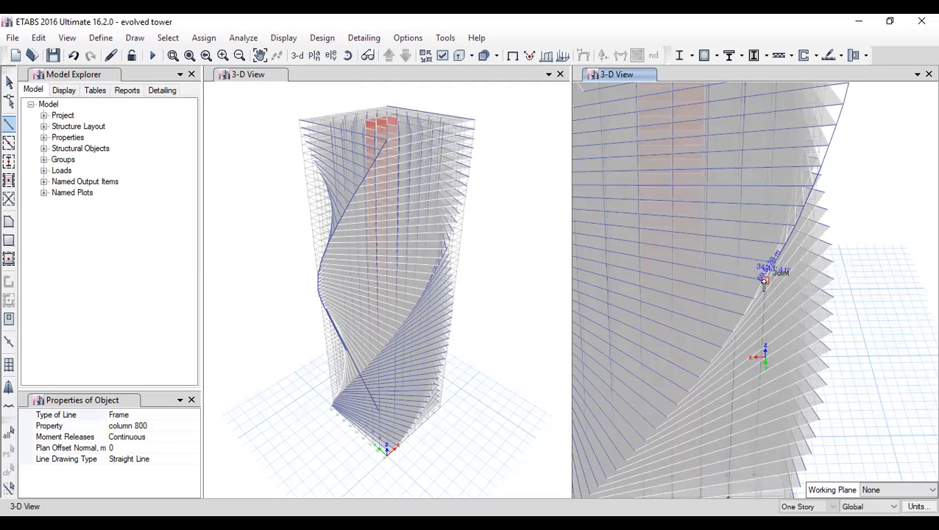
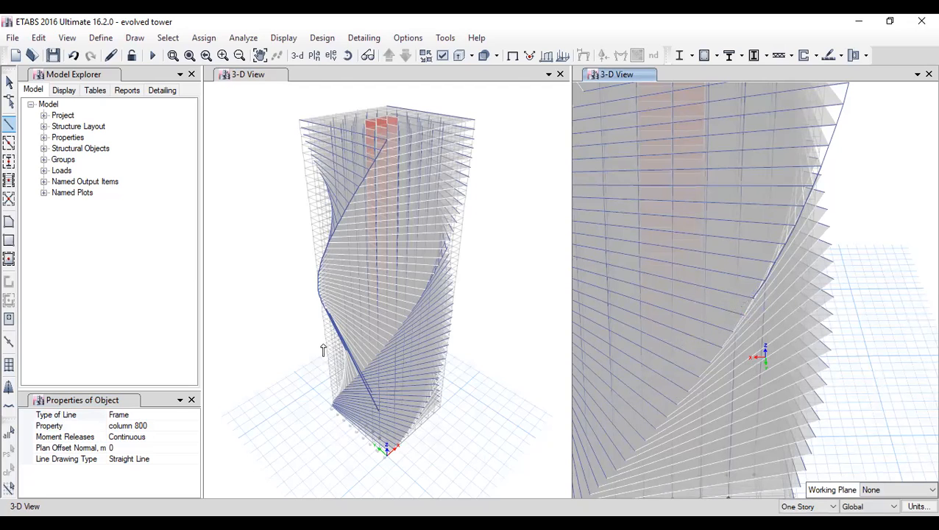
# Step: Draw a column 800 chain upward from the base grid corner, joining the twisted slab corners of the lowest floors
pyautogui.moveTo(661, 385); pyautogui.dragTo(776, 249, button='middle')
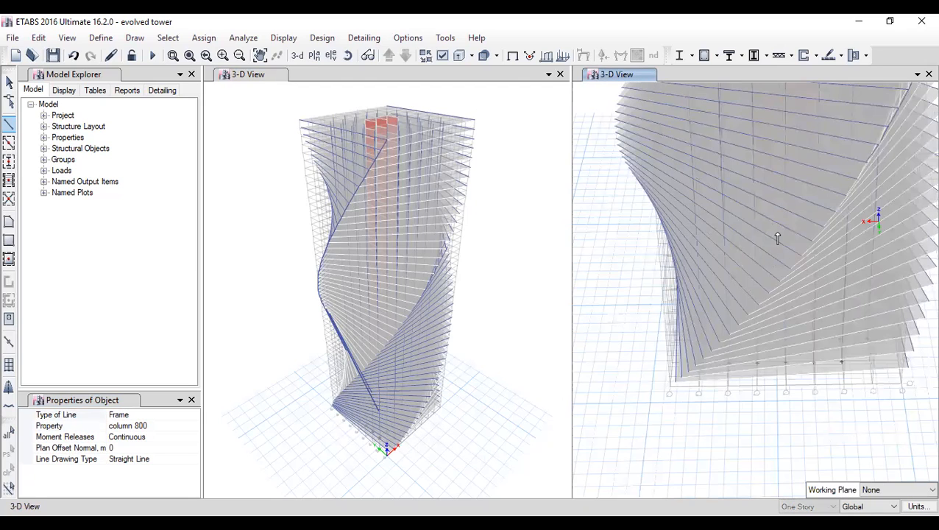
pyautogui.scroll(5, 704, 386)
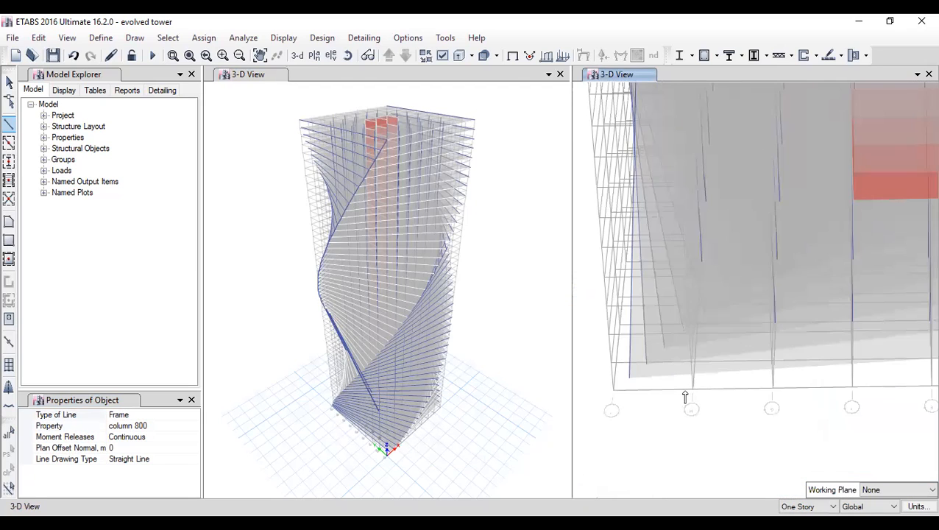
pyautogui.click(613, 392)
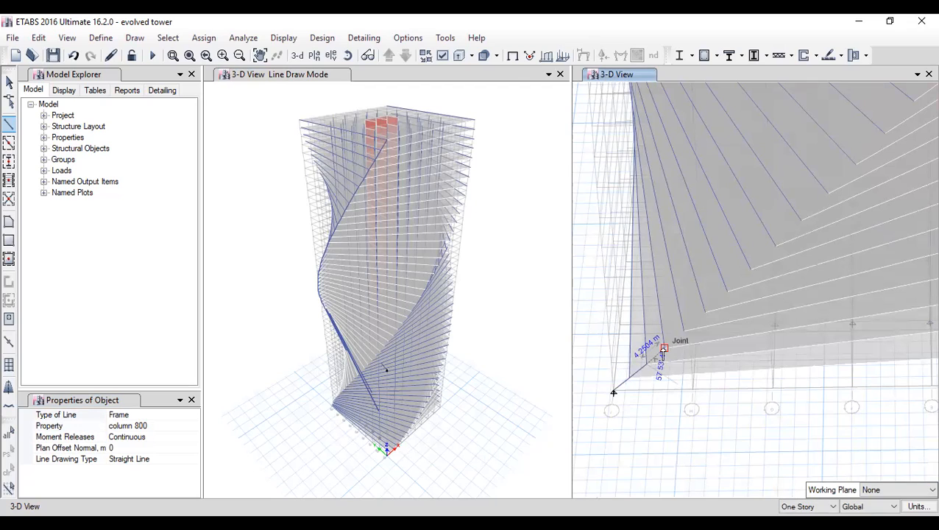
pyautogui.click(664, 349)
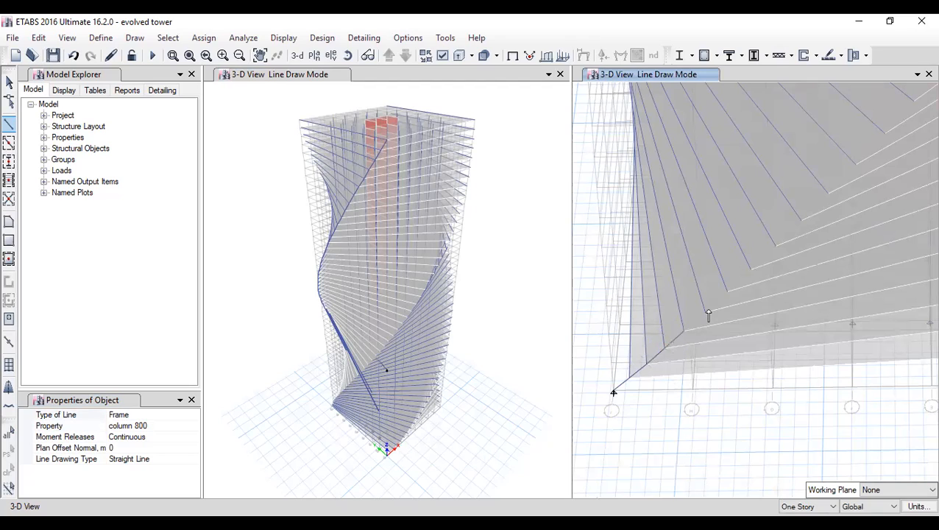
pyautogui.click(725, 292)
pyautogui.click(752, 268)
pyautogui.click(776, 246)
pyautogui.click(801, 221)
pyautogui.click(830, 193)
pyautogui.click(854, 167)
# Step: Continue the upward column 800 chain along the slab corners to grid point B-4 at Story11, meeting the chain drawn from above
pyautogui.moveTo(854, 170); pyautogui.dragTo(693, 315, button='middle')
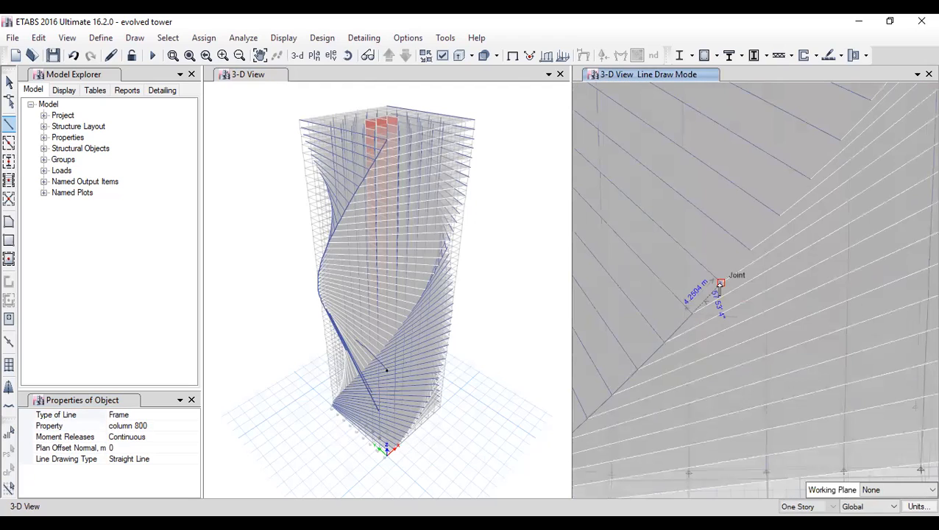
pyautogui.click(779, 215)
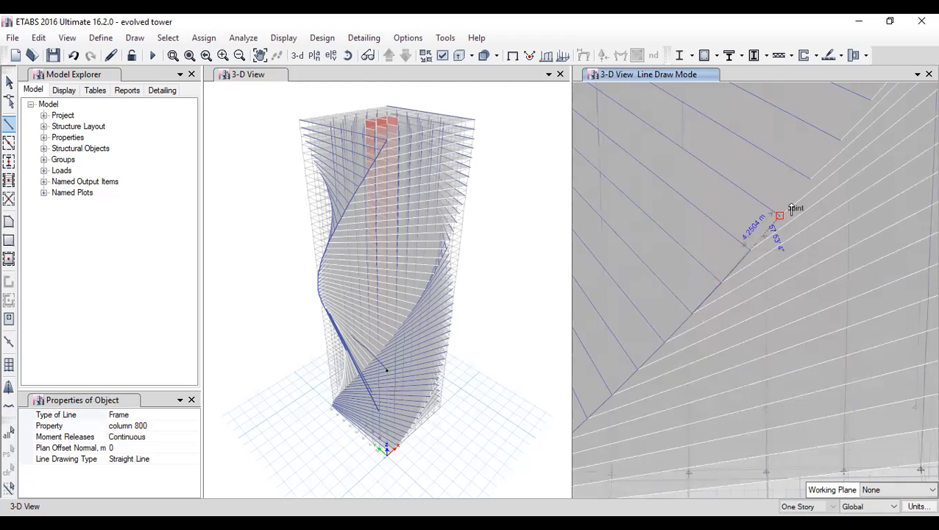
pyautogui.click(840, 138)
pyautogui.keyDown('shift'); pyautogui.moveTo(761, 341); pyautogui.dragTo(702, 382, button='middle'); pyautogui.keyUp('shift')
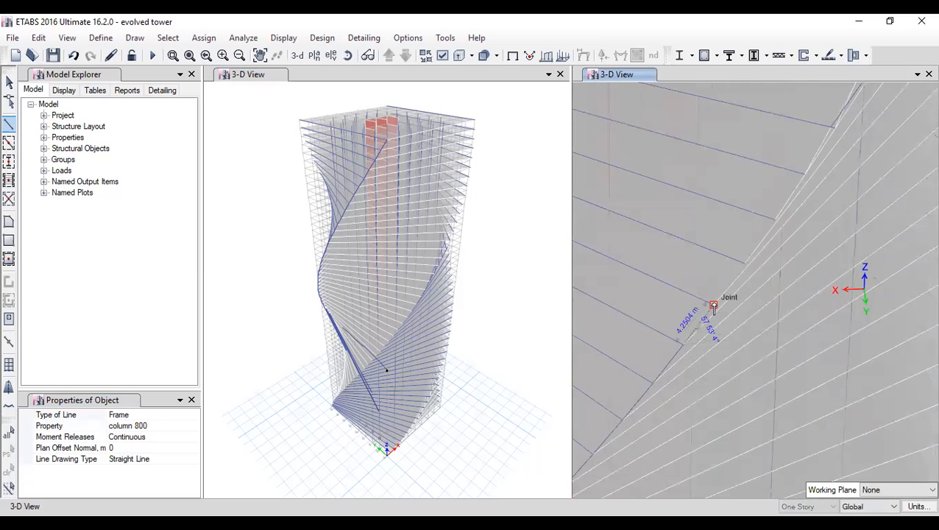
pyautogui.click(745, 265)
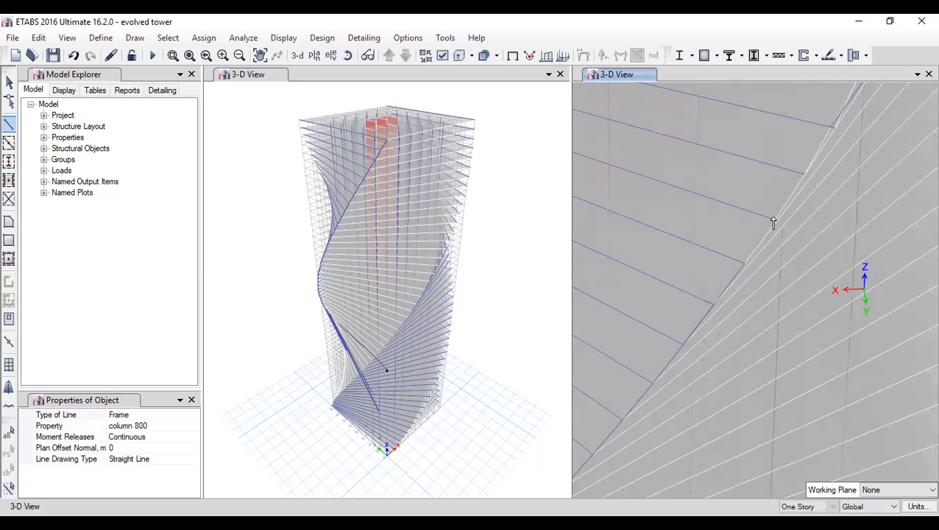
pyautogui.click(775, 219)
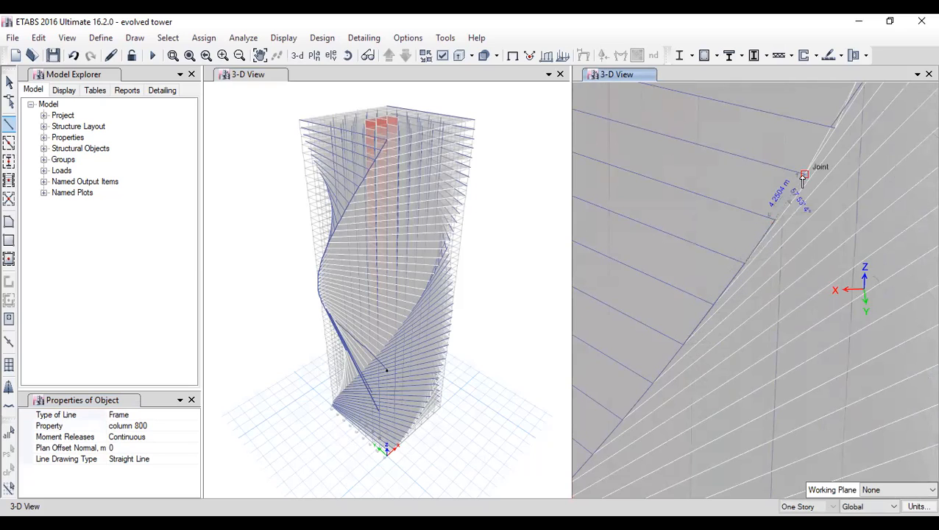
pyautogui.click(805, 175)
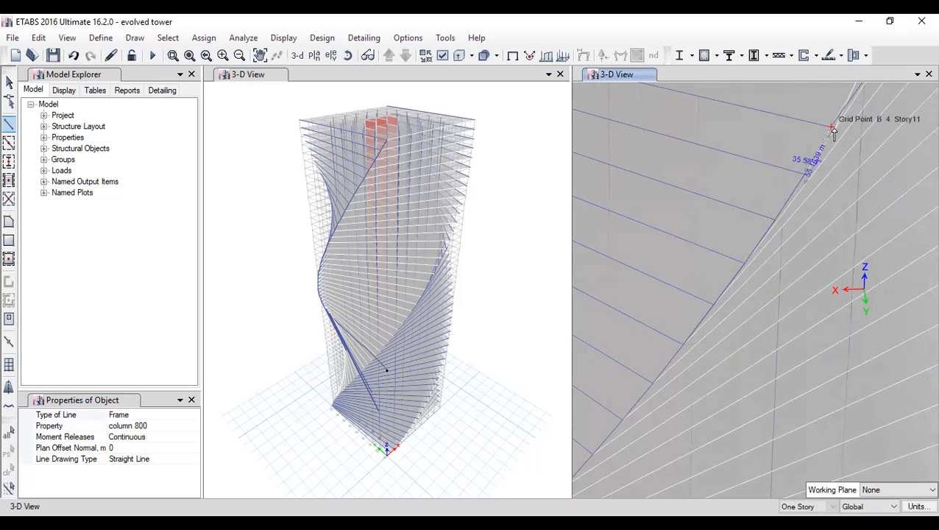
pyautogui.click(833, 129)
pyautogui.moveTo(828, 261); pyautogui.dragTo(791, 334, button='middle')
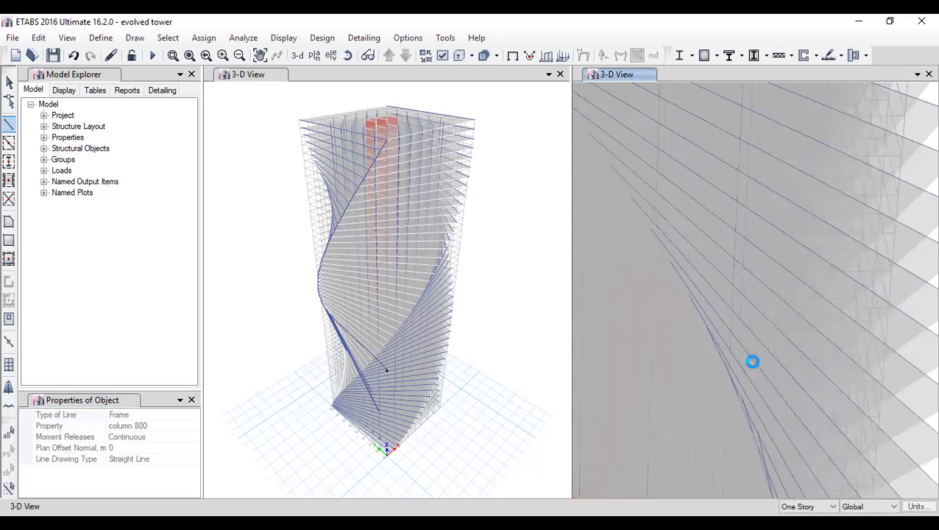
pyautogui.rightClick(793, 319)
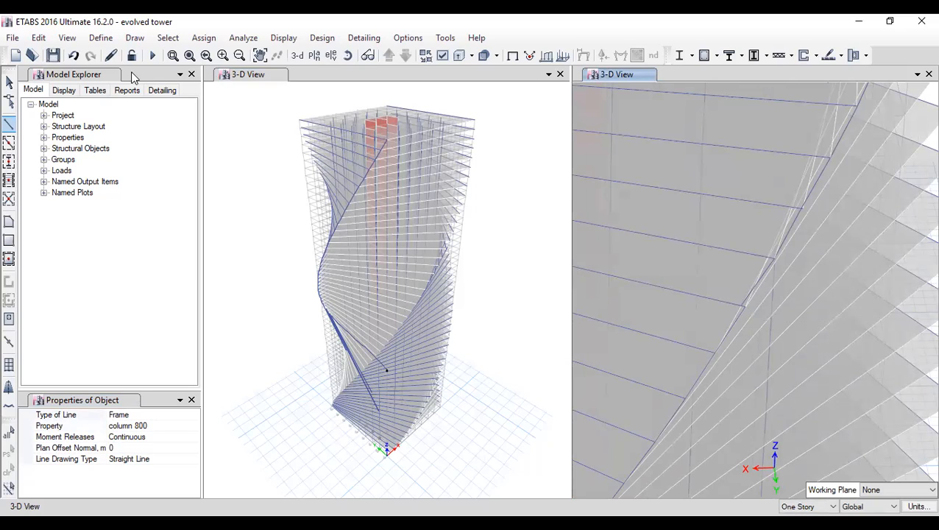
pyautogui.click(9, 82)
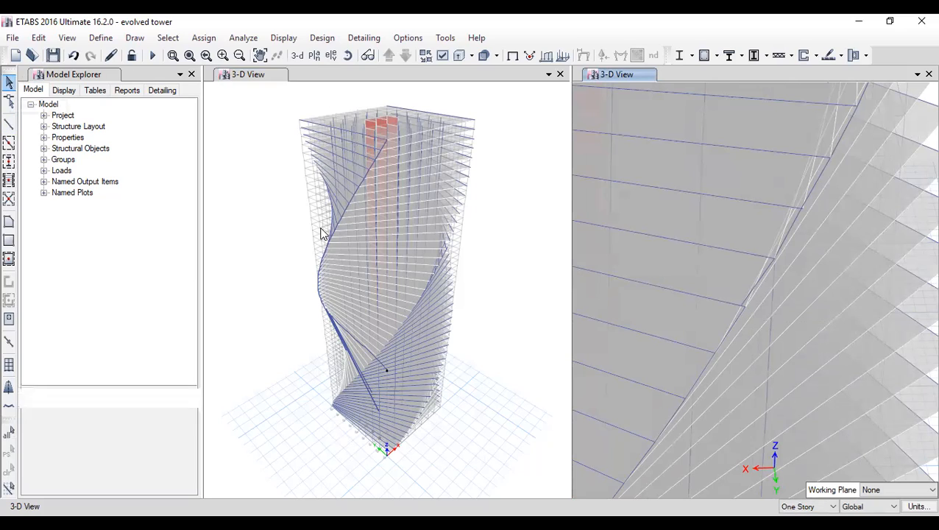
pyautogui.click(747, 301)
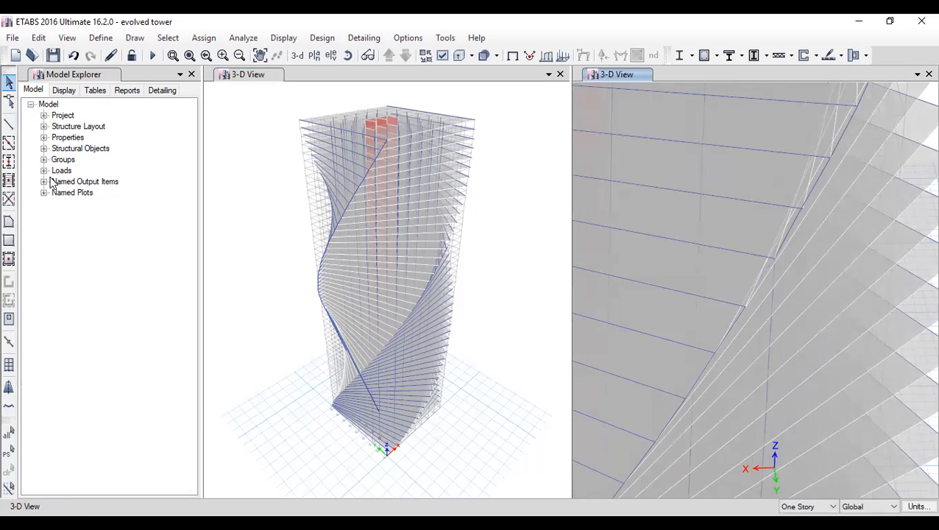
pyautogui.click(9, 124)
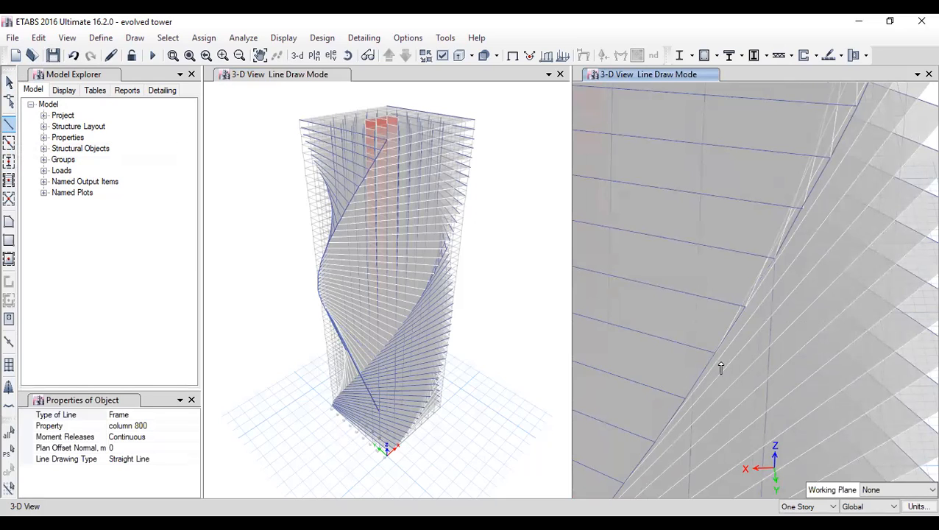
pyautogui.click(753, 299)
# Step: Display the members as extruded shapes and examine the column 800 chain for segments that stray from the slab corners
pyautogui.scroll(-10, 793, 324)
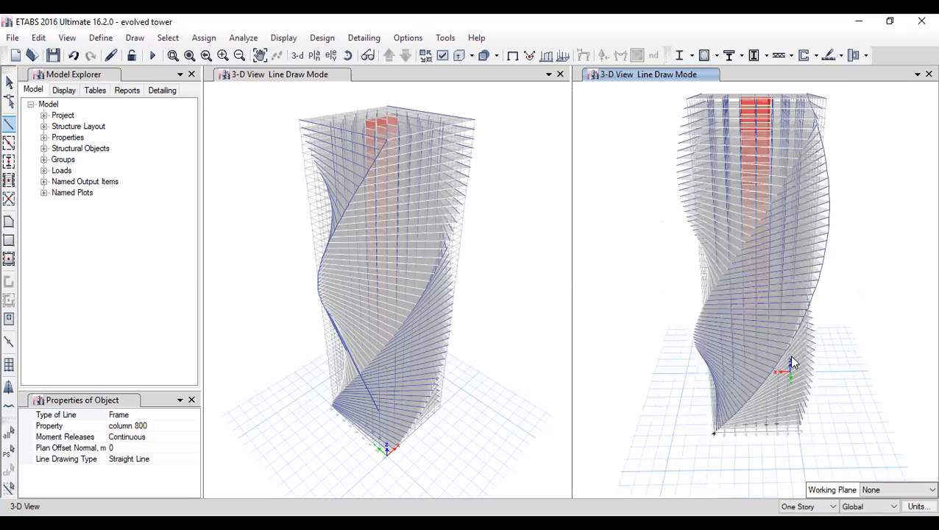
pyautogui.scroll(-5, 792, 361)
pyautogui.scroll(5, 836, 302)
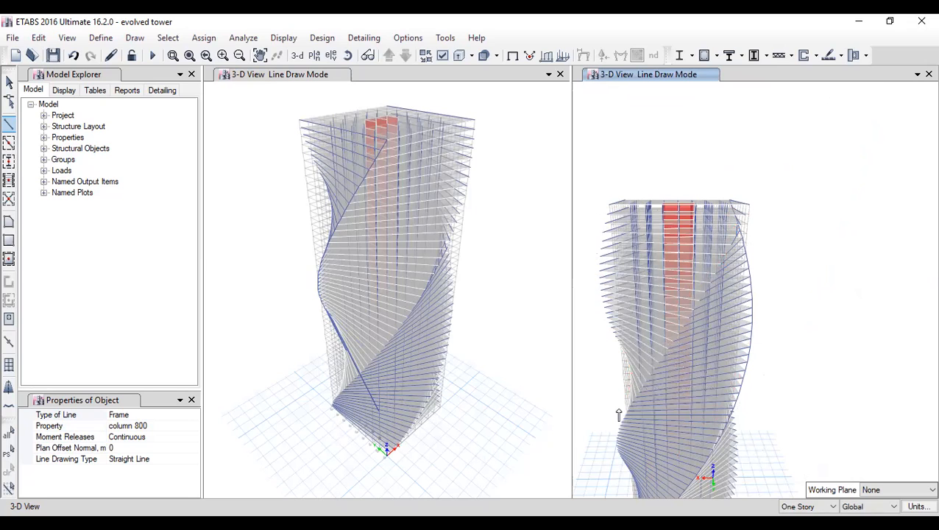
pyautogui.moveTo(845, 293); pyautogui.dragTo(882, 216, button='middle')
pyautogui.press('Escape')
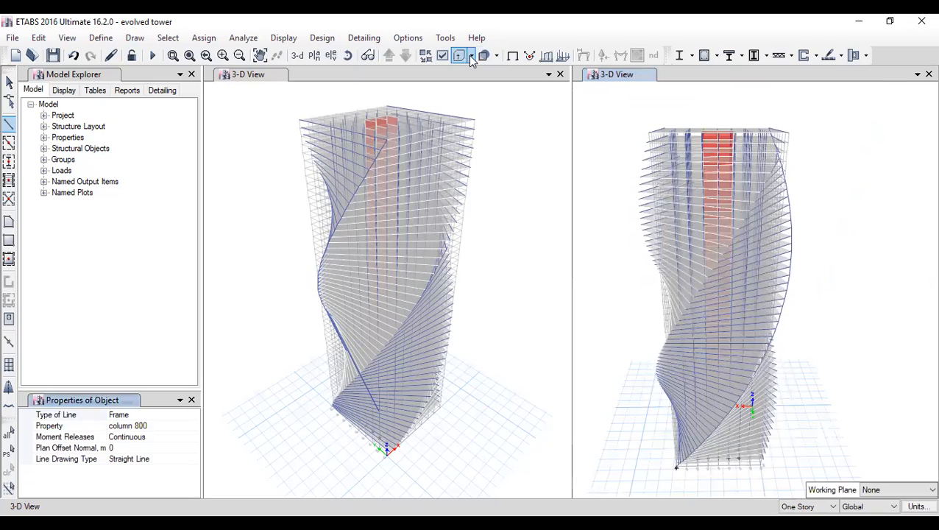
pyautogui.click(459, 56)
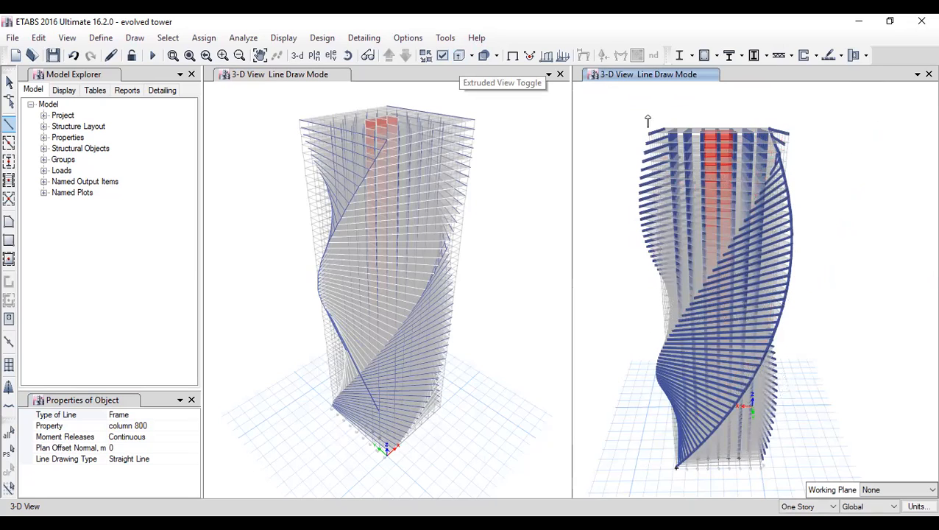
pyautogui.click(347, 56)
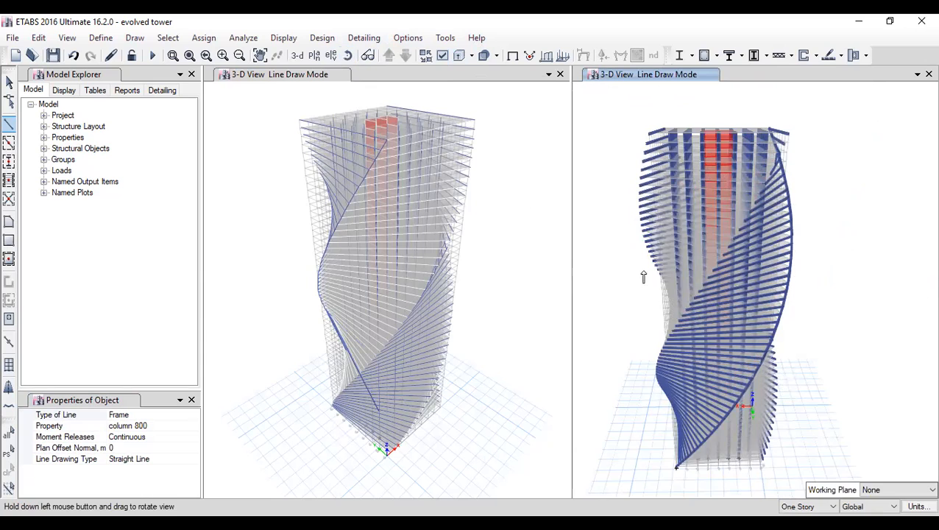
pyautogui.moveTo(815, 378); pyautogui.dragTo(791, 411)
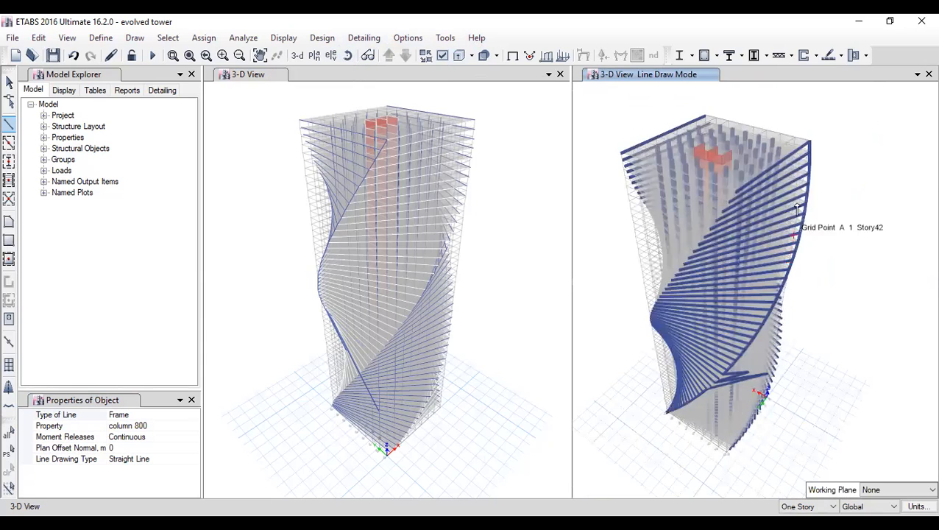
pyautogui.scroll(4, 782, 382)
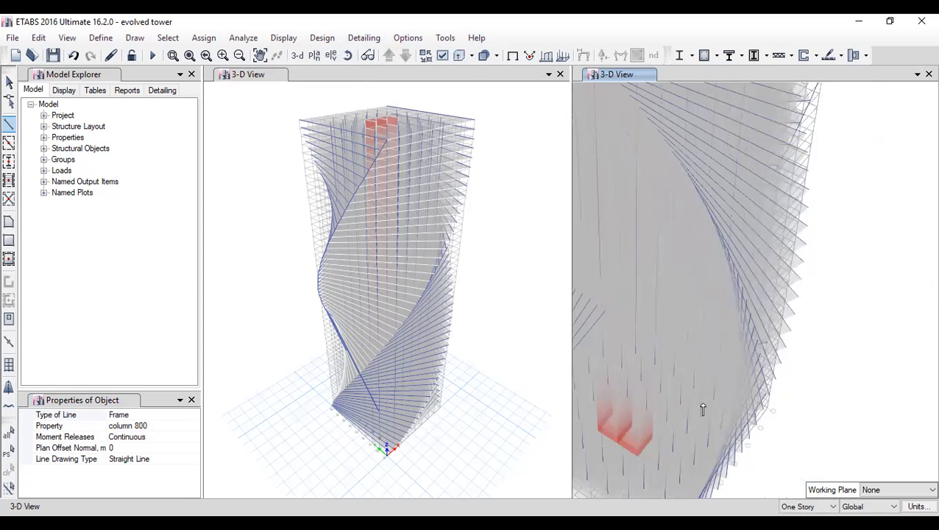
pyautogui.moveTo(776, 364); pyautogui.dragTo(889, 284, button='middle')
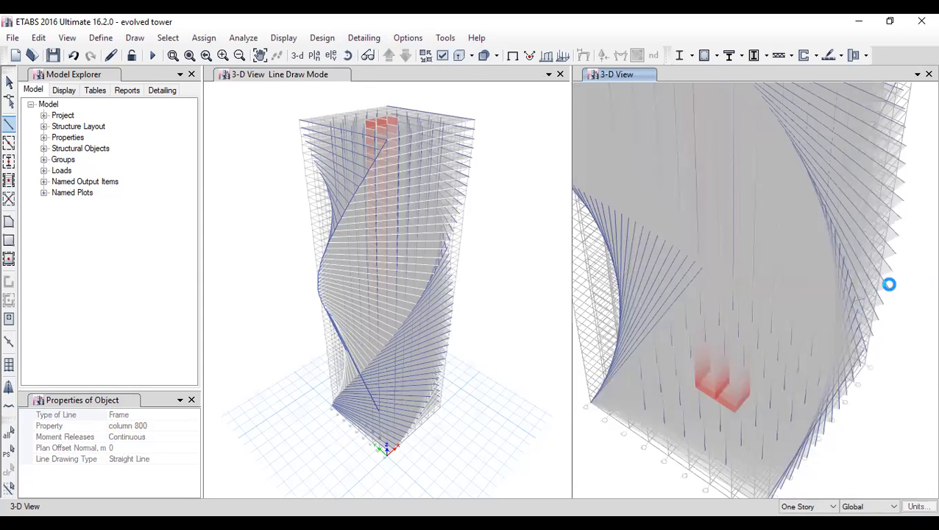
pyautogui.scroll(-2, 876, 279)
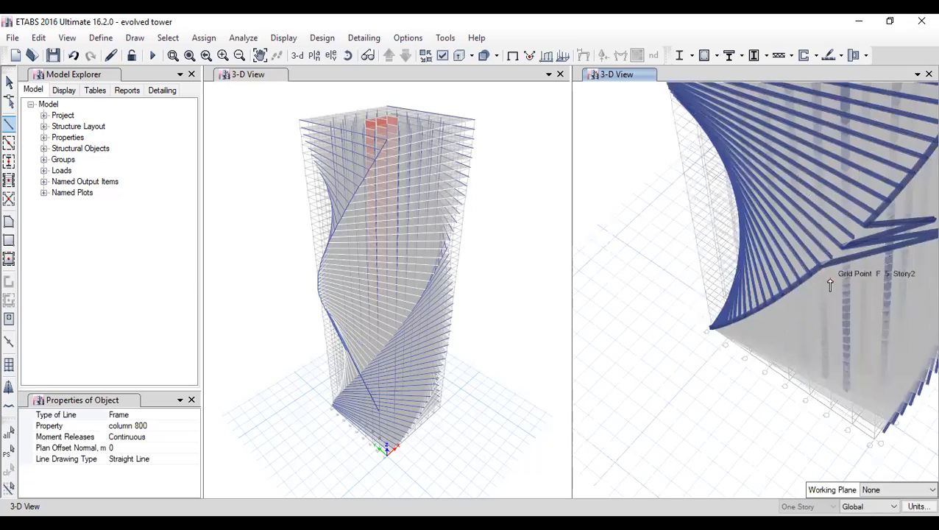
# Step: Delete the stray column 800 segments that branch away from the slab corners in the tower's lower third
pyautogui.press('Escape')
pyautogui.click(898, 223)
pyautogui.click(895, 228)
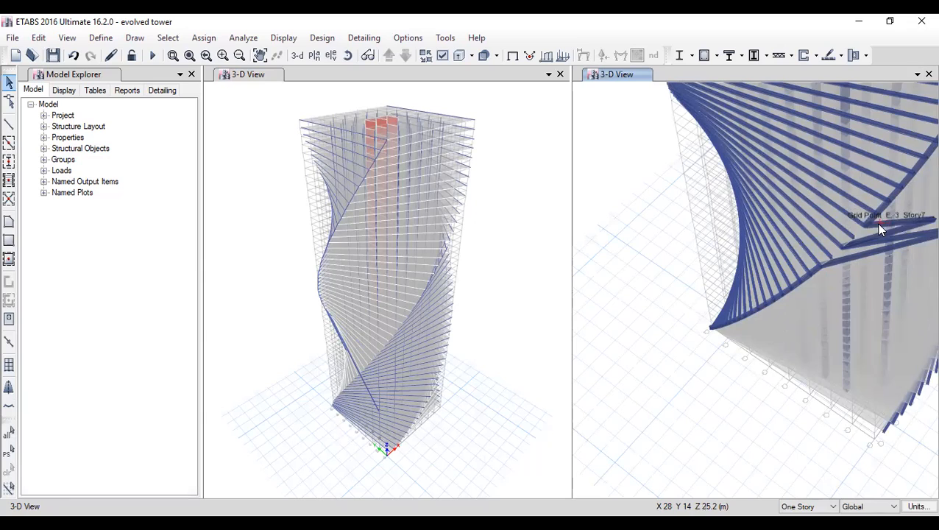
pyautogui.scroll(5, 880, 224)
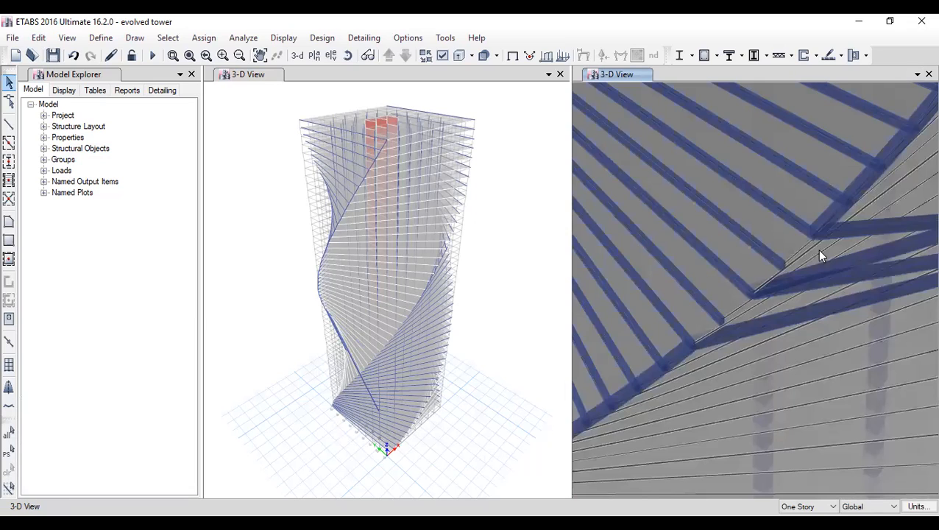
pyautogui.click(875, 228)
pyautogui.click(876, 227)
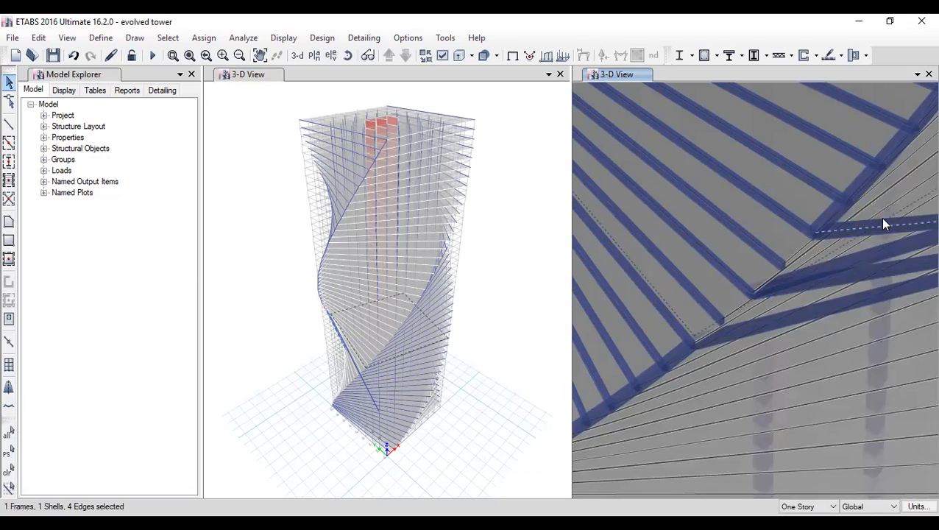
pyautogui.hotkey('ctrl', 'q')
pyautogui.click(884, 230)
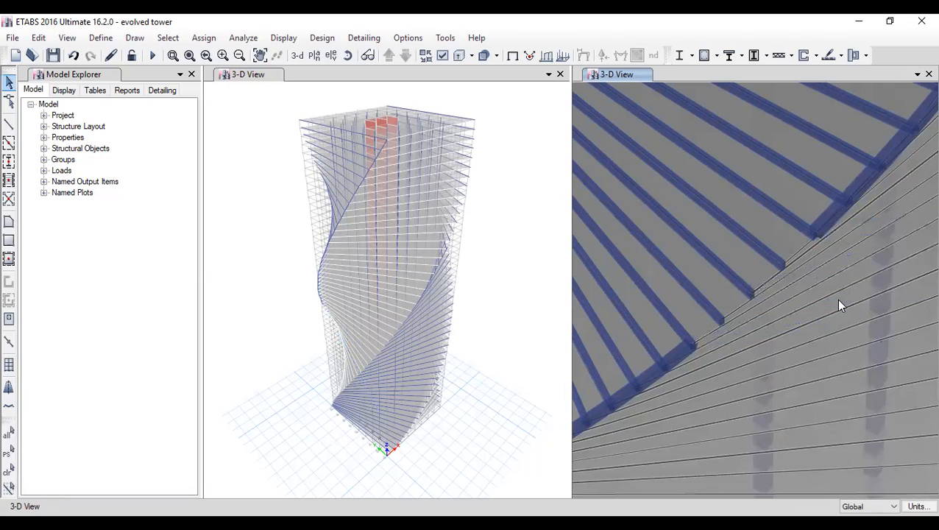
# Step: Redraw the missing column 800 segments down through the slab corners, including grid point B-9 at Story23, to rejoin the lower chain
pyautogui.click(9, 123)
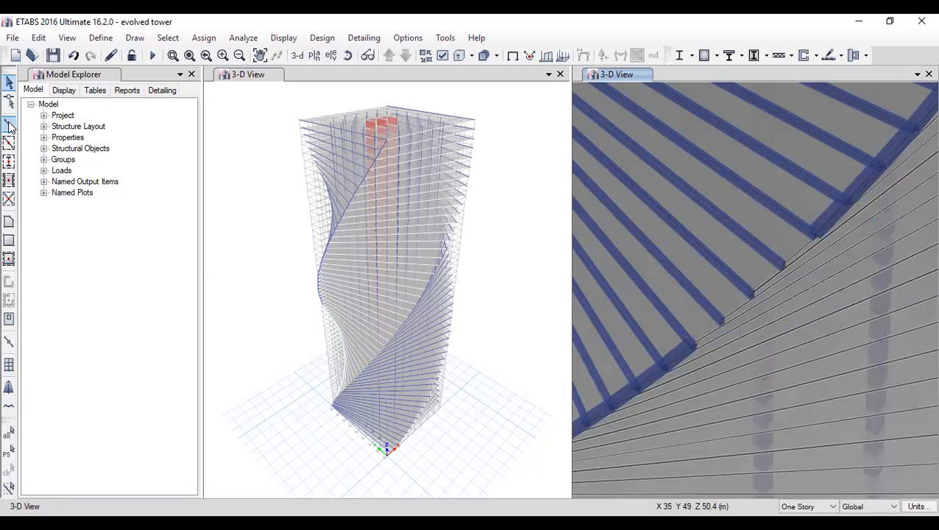
pyautogui.click(811, 235)
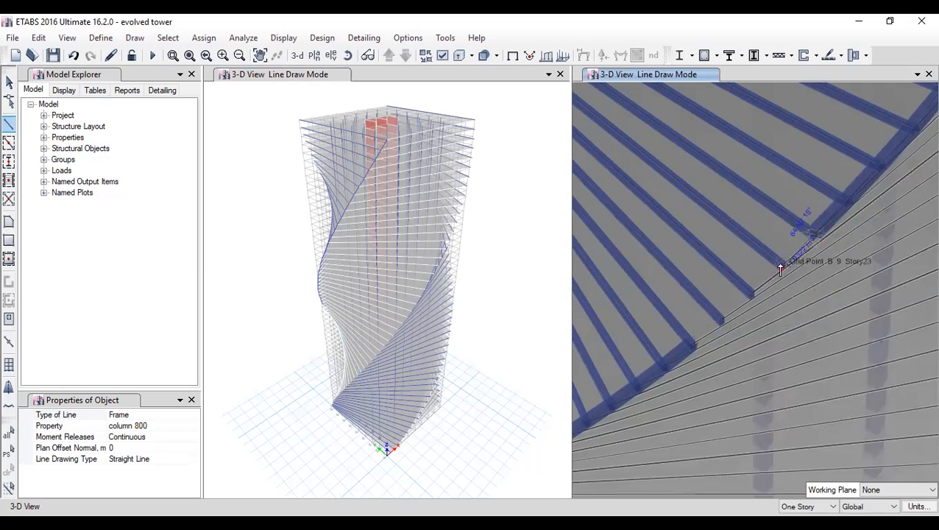
pyautogui.click(778, 274)
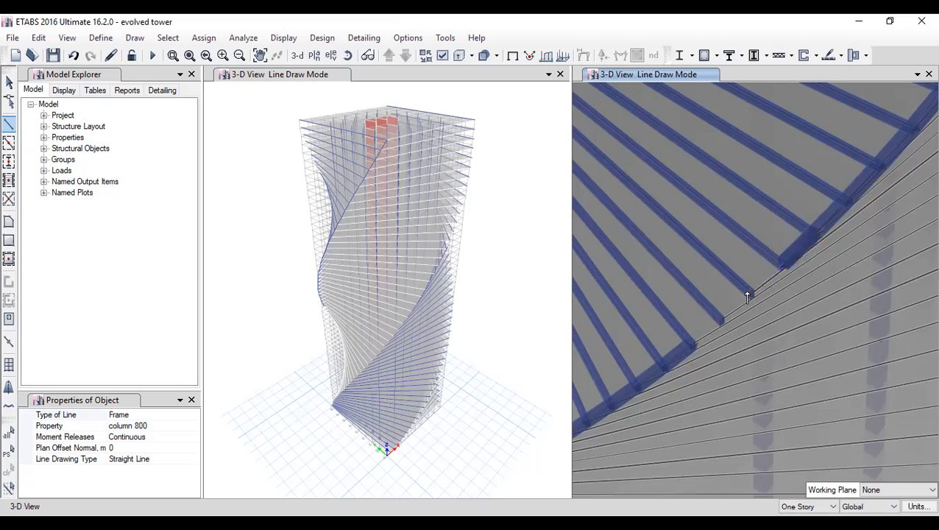
pyautogui.click(751, 295)
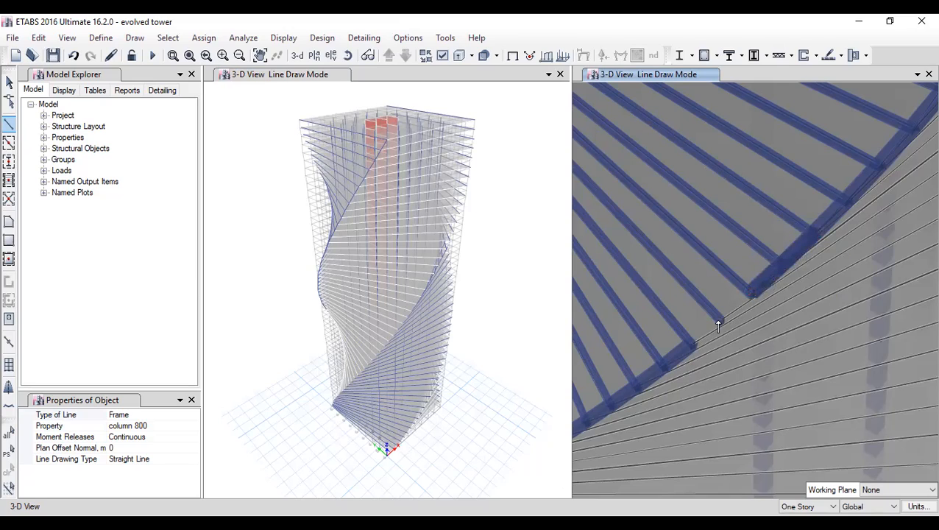
pyautogui.click(721, 324)
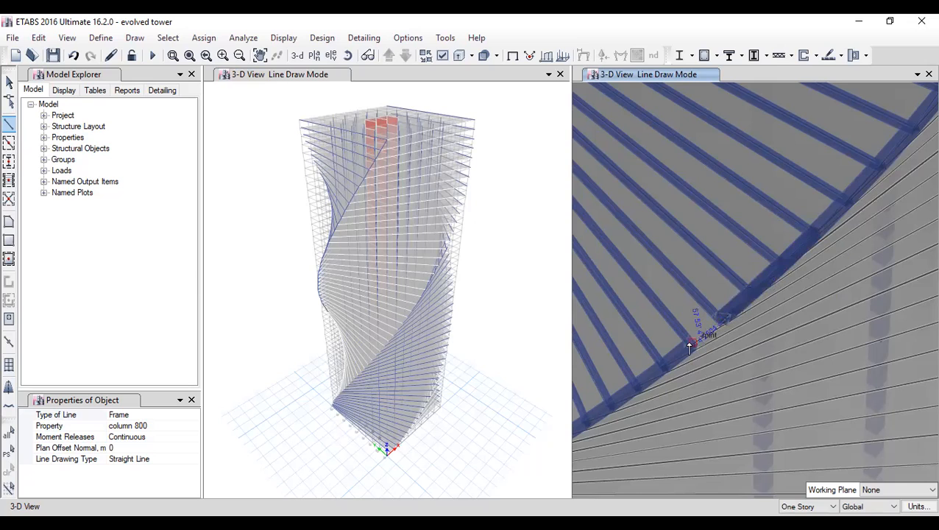
pyautogui.scroll(-5, 845, 301)
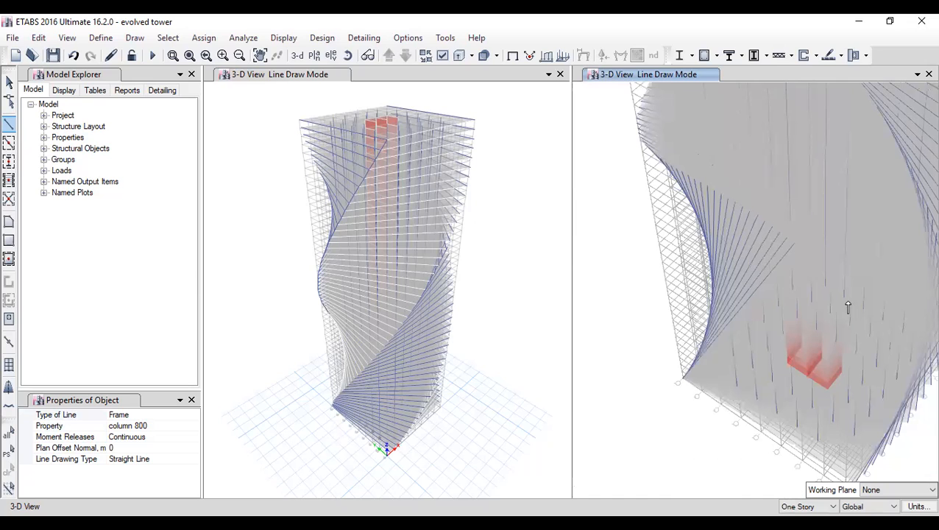
pyautogui.scroll(-3, 848, 307)
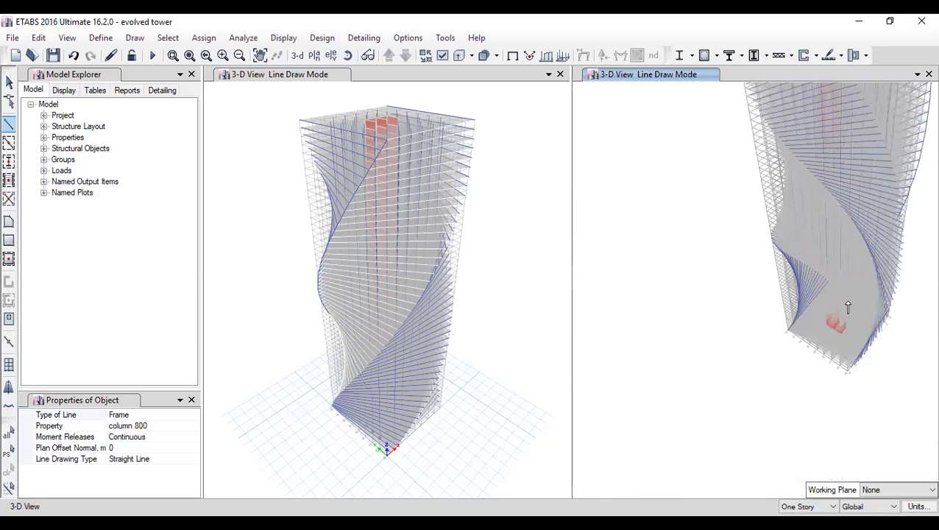
pyautogui.press('Escape')
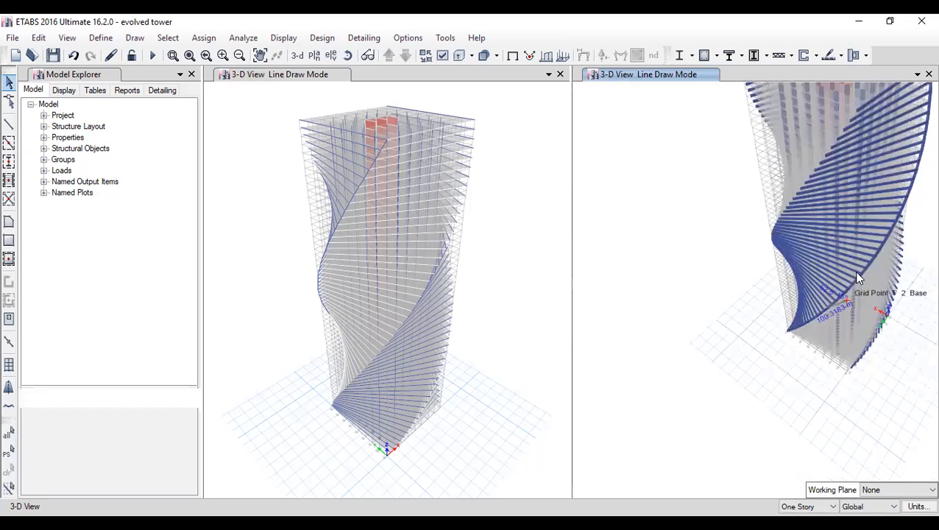
pyautogui.moveTo(868, 277)
pyautogui.mouseDown(button='middle')
pyautogui.moveTo(772, 330)
pyautogui.moveTo(716, 340)
pyautogui.mouseUp(button='middle')
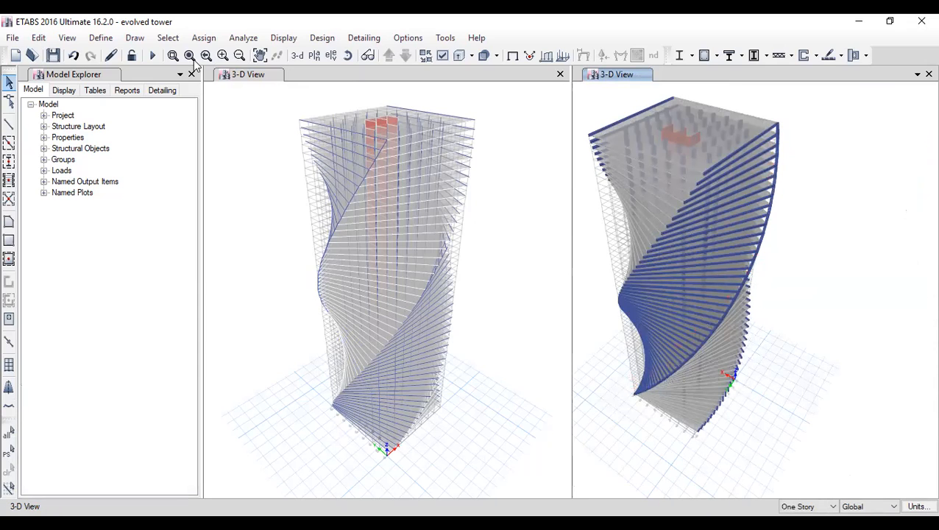
# Step: Select all frame members that use the column 800 section property
pyautogui.click(165, 38)
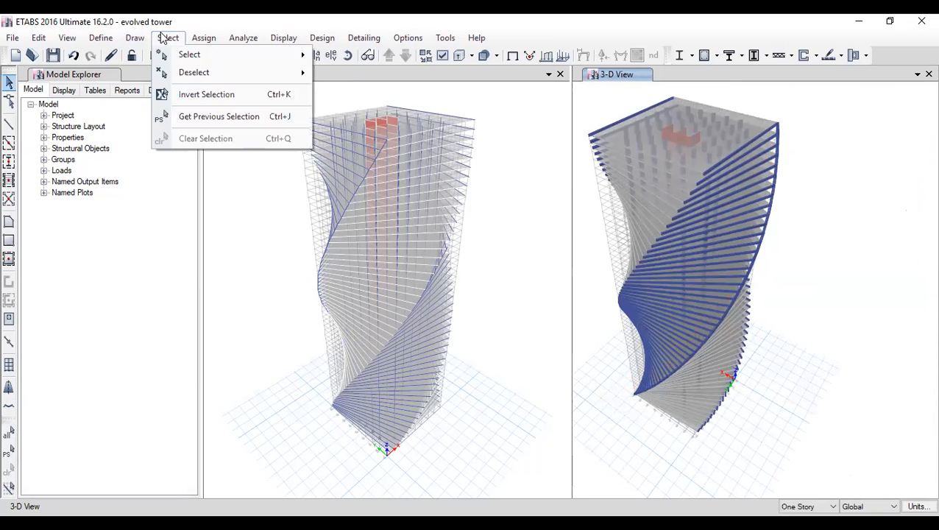
pyautogui.moveTo(184, 55)
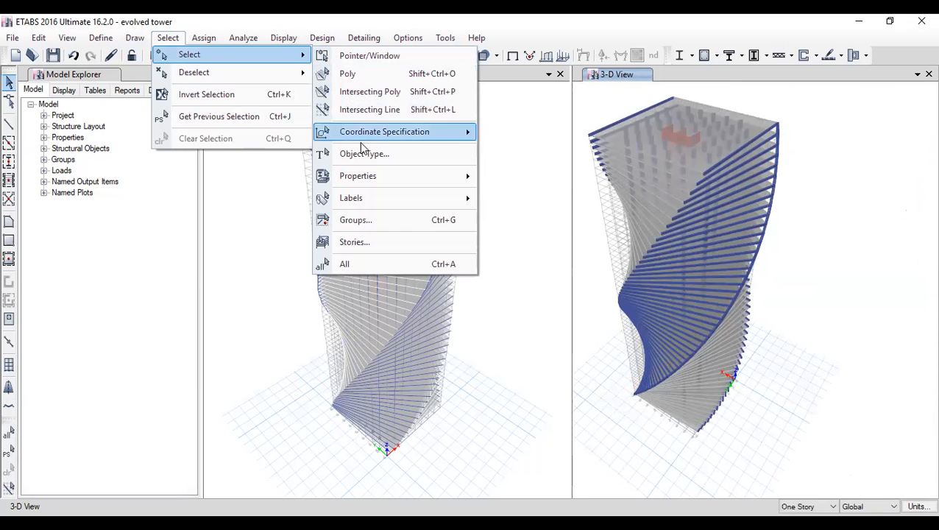
pyautogui.moveTo(372, 181)
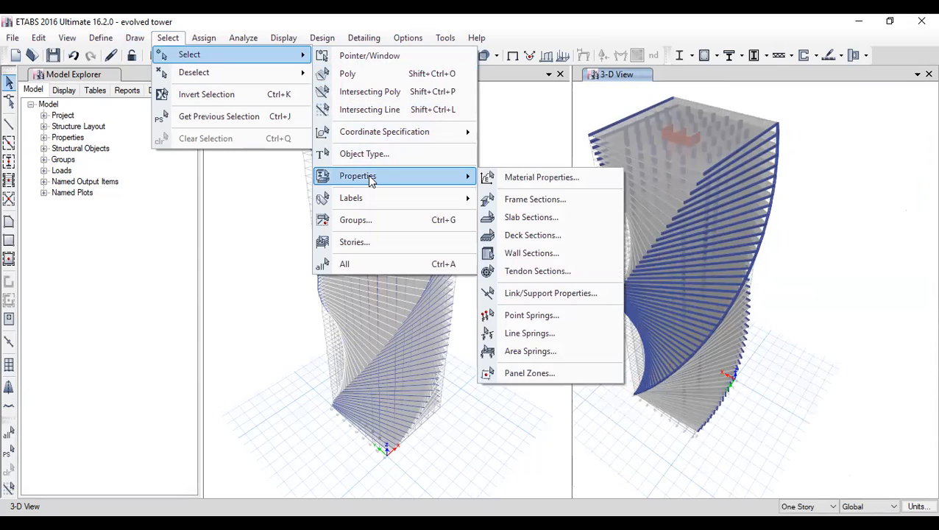
pyautogui.click(533, 207)
pyautogui.click(410, 262)
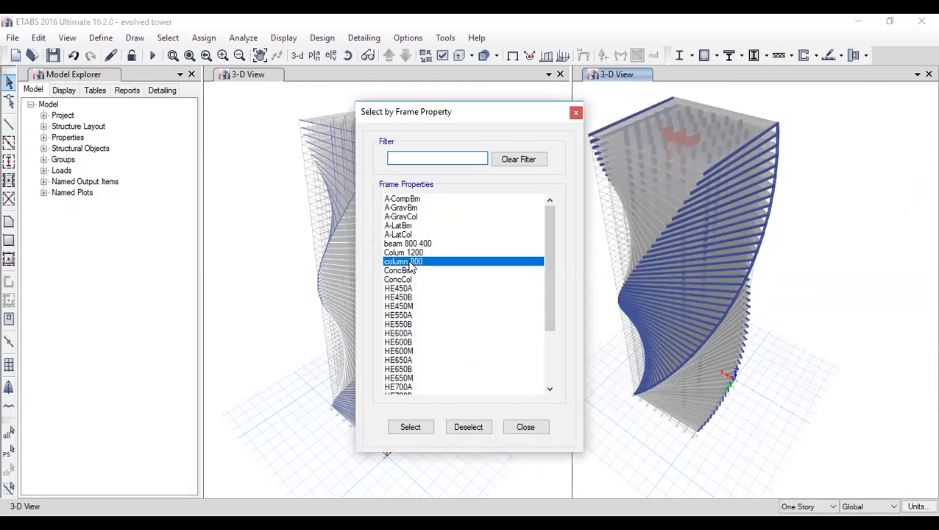
pyautogui.click(423, 430)
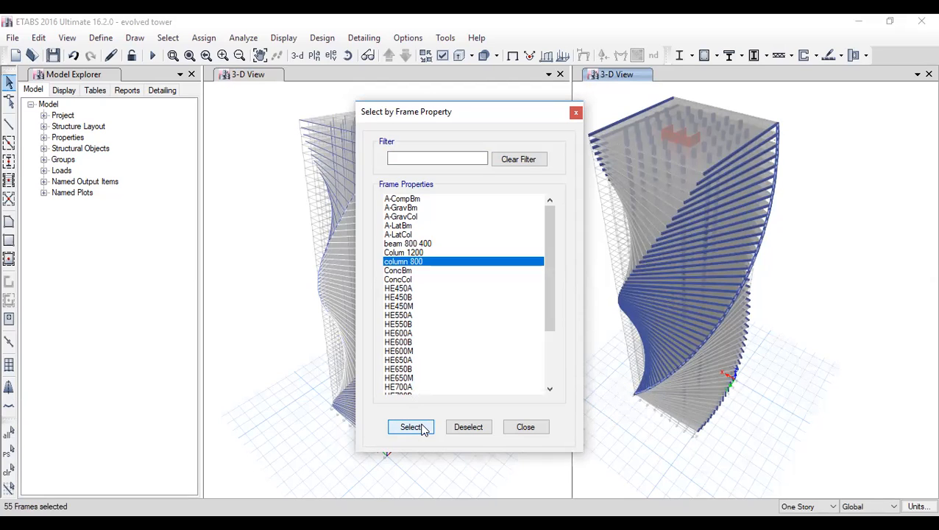
pyautogui.click(577, 113)
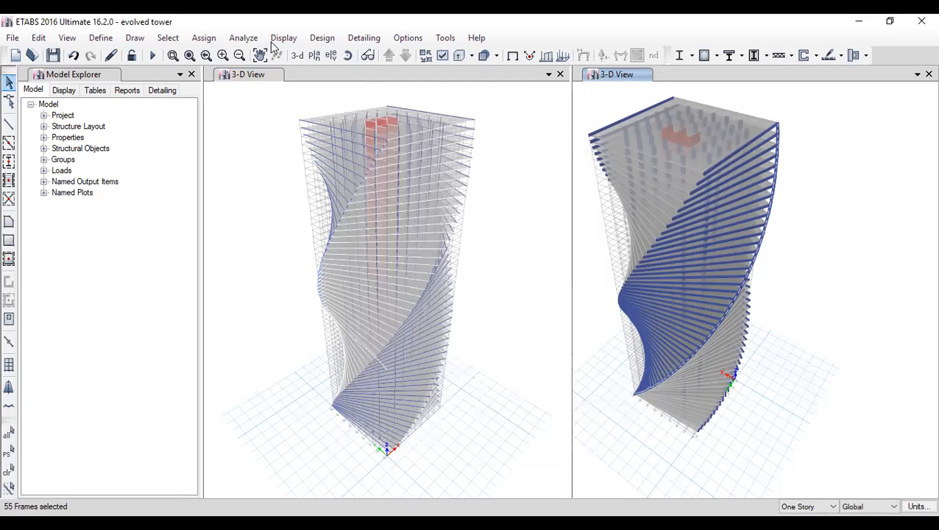
pyautogui.click(38, 38)
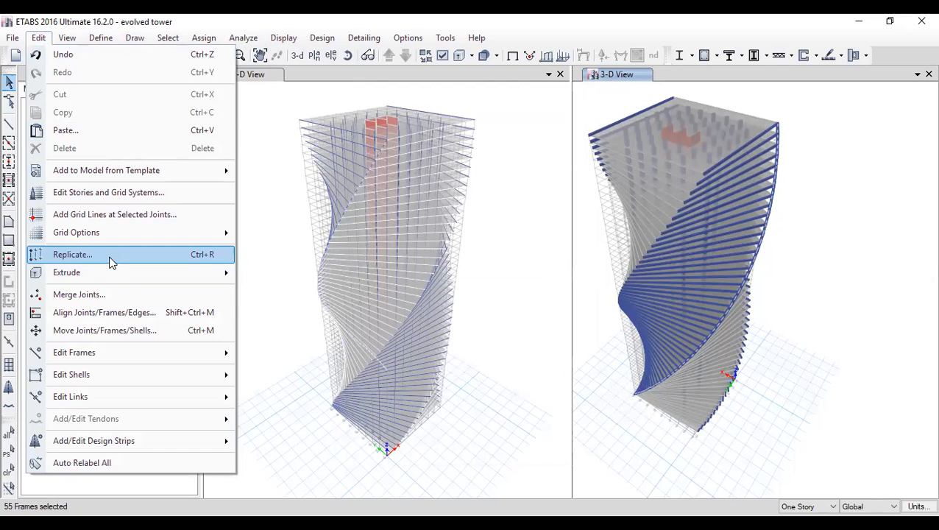
pyautogui.click(190, 258)
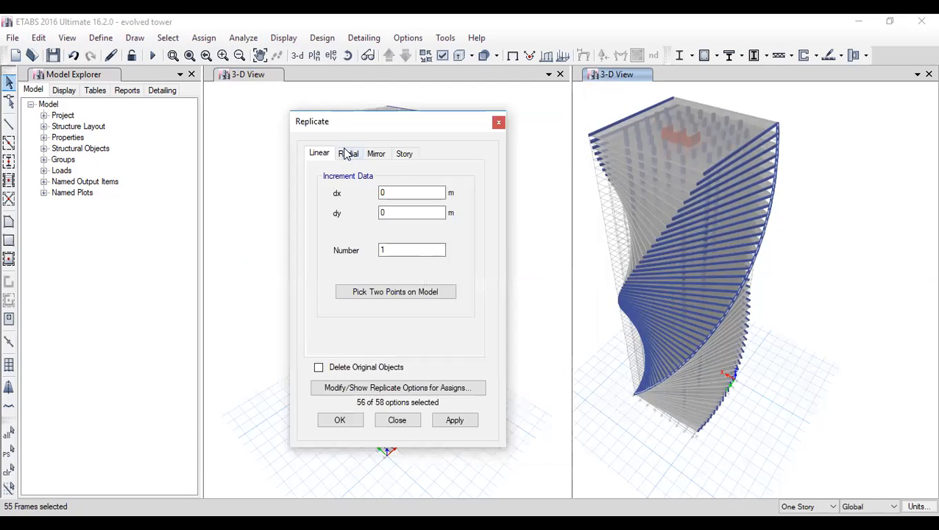
pyautogui.click(349, 154)
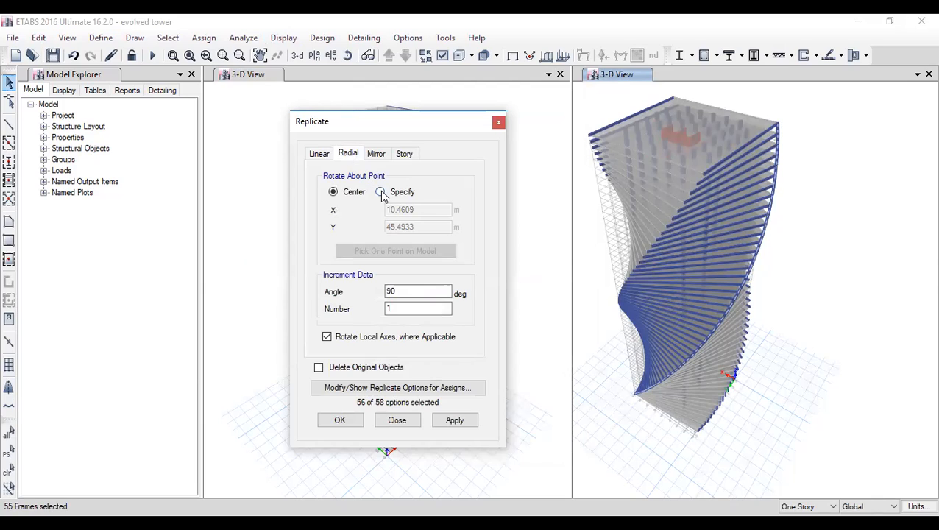
pyautogui.click(380, 192)
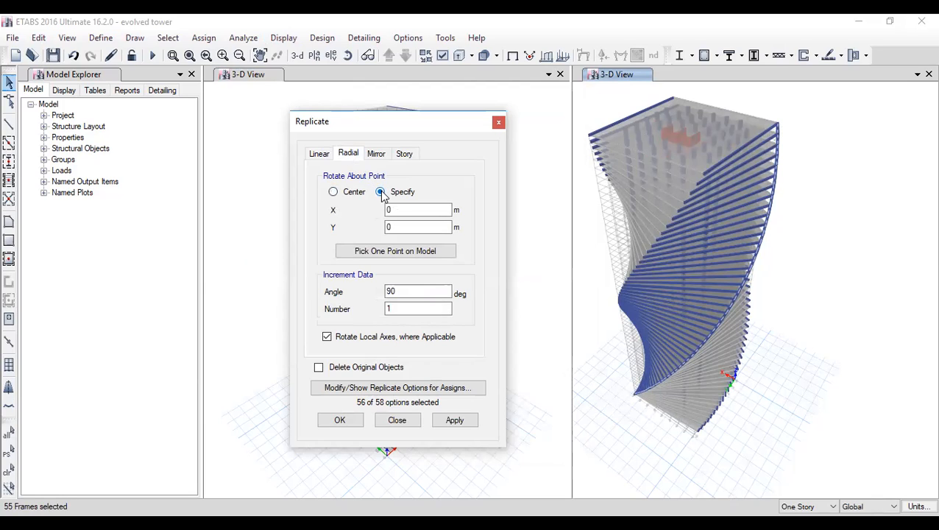
pyautogui.moveTo(413, 125); pyautogui.dragTo(624, 114)
pyautogui.click(605, 198)
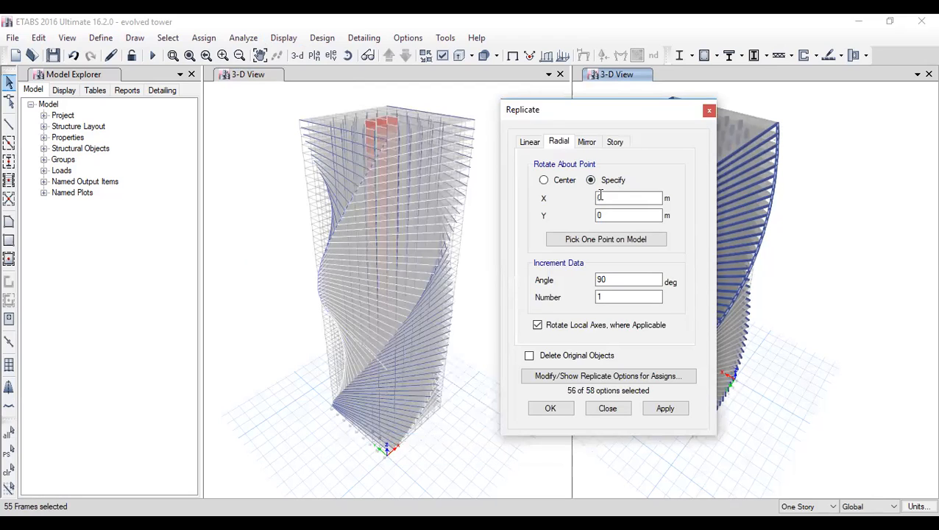
pyautogui.click(709, 112)
# Step: Show the Story12 plan view beside the 3D view and read the coordinates of the central grid point E-5
pyautogui.click(474, 120)
pyautogui.click(312, 59)
pyautogui.scroll(-2, 409, 379)
pyautogui.scroll(-2, 409, 380)
pyautogui.click(404, 372)
pyautogui.click(403, 435)
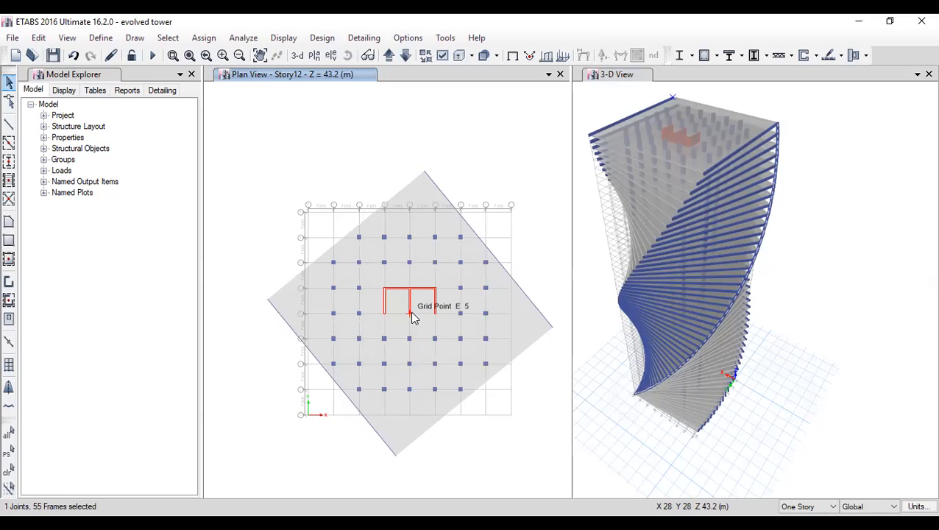
# Step: Replicate the selected column 800 chain radially about the point X 28 m, Y 28 m, with one copy at 90 degrees
pyautogui.click(41, 37)
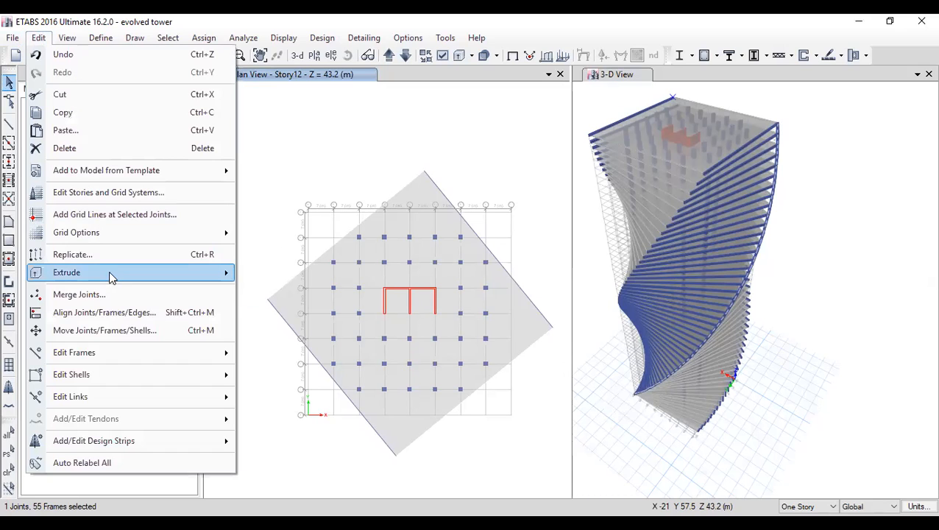
pyautogui.press('Return')
pyautogui.click(559, 141)
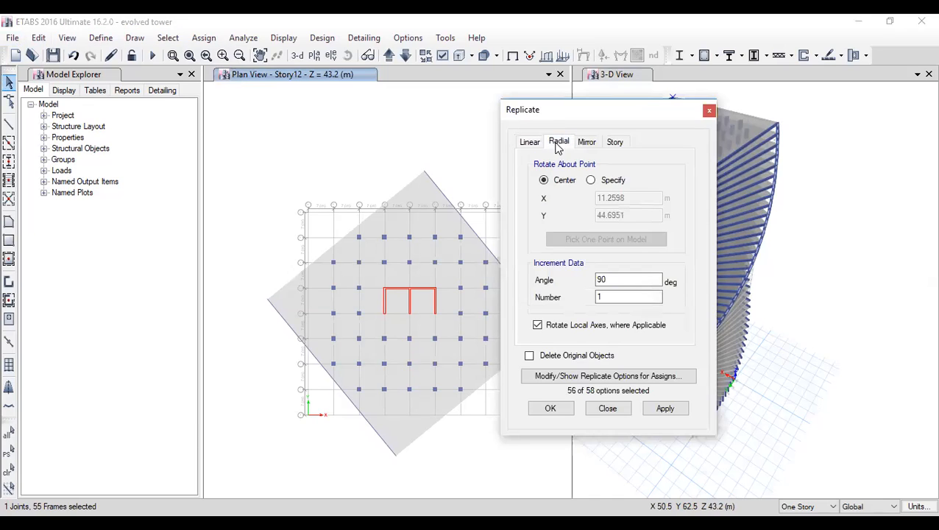
pyautogui.click(591, 181)
pyautogui.moveTo(625, 198); pyautogui.dragTo(586, 214)
pyautogui.write('28')
pyautogui.write('2')
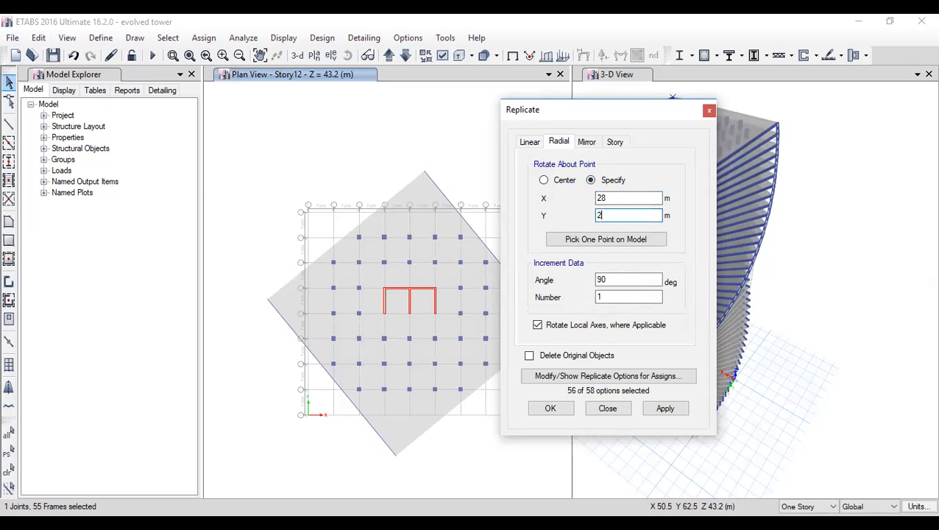
pyautogui.click(613, 281)
pyautogui.click(563, 410)
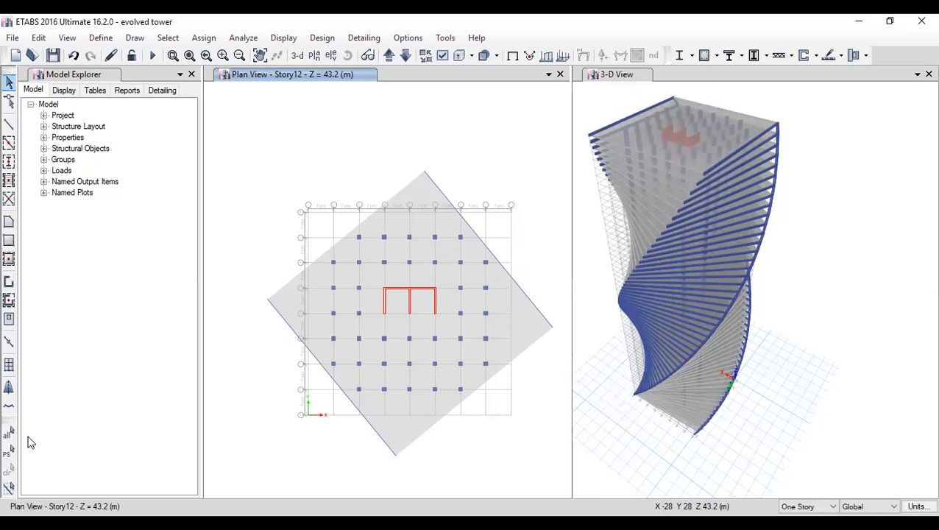
# Step: Reselect the replicated chain and make one more radial copy at 90 degrees about X 28 m, Y 28 m
pyautogui.click(10, 454)
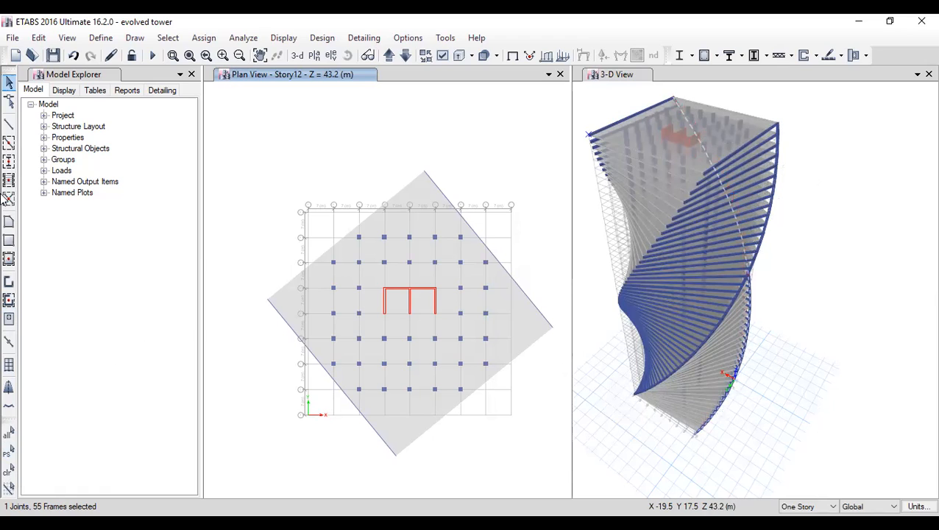
pyautogui.click(34, 40)
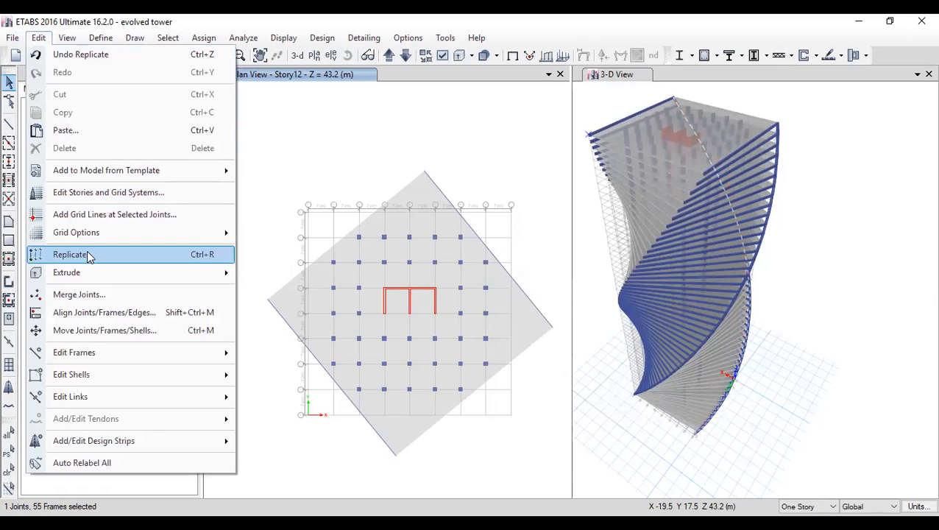
pyautogui.click(88, 253)
pyautogui.click(560, 141)
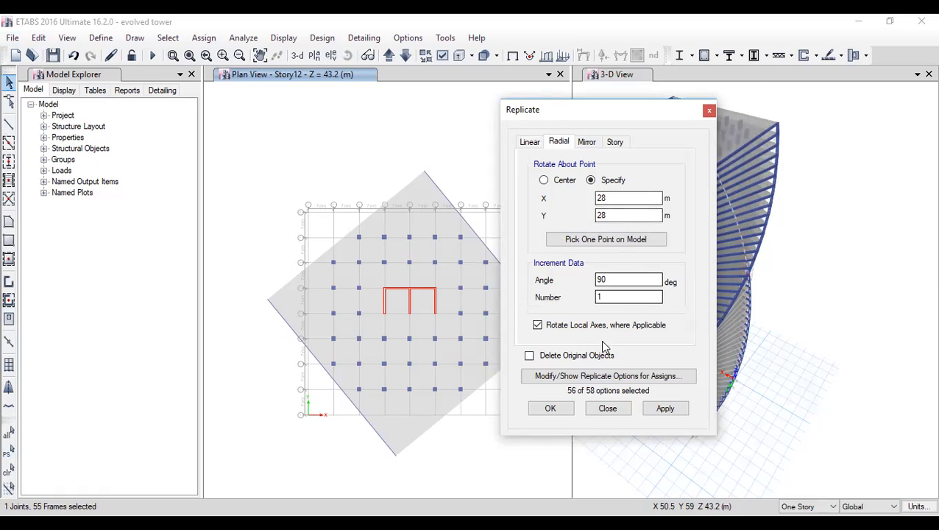
pyautogui.click(565, 417)
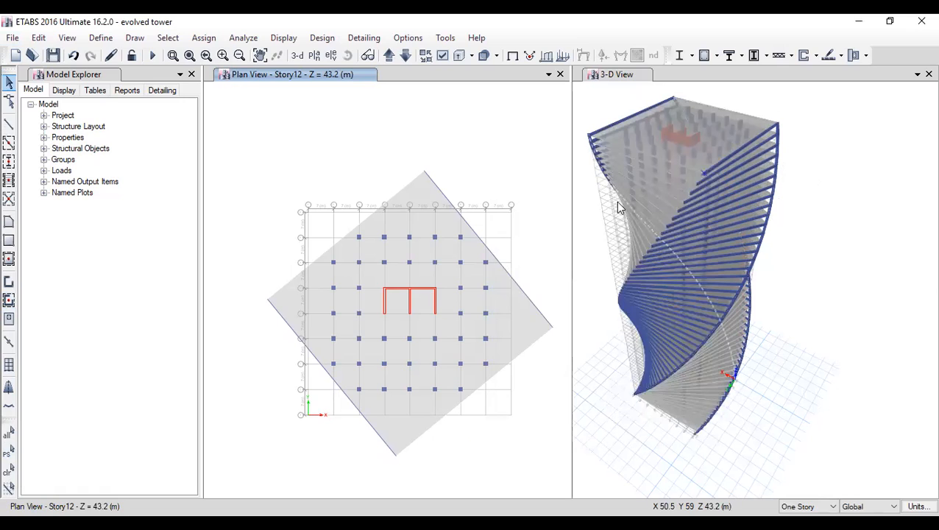
# Step: Reselect the previously replicated column 800 chain and add one more radial copy at 90 degrees about X 28 m, Y 28 m
pyautogui.click(8, 448)
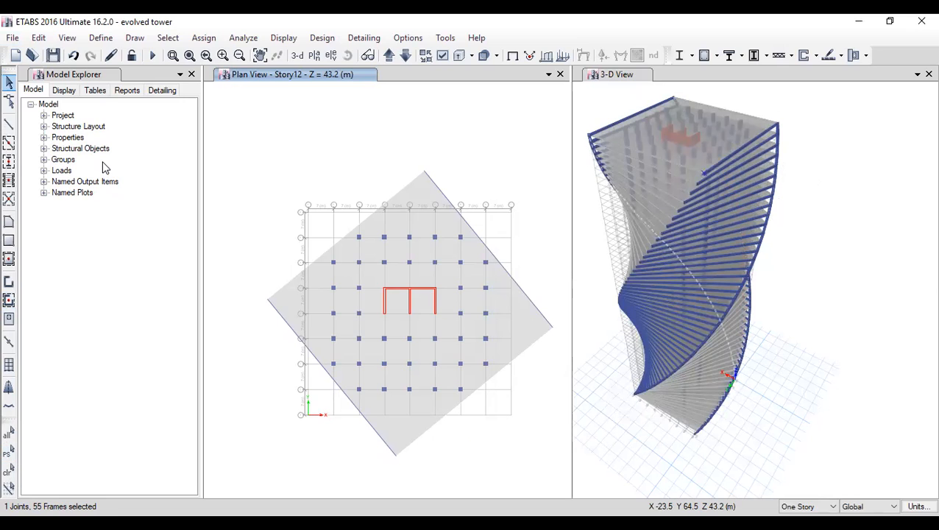
pyautogui.click(38, 37)
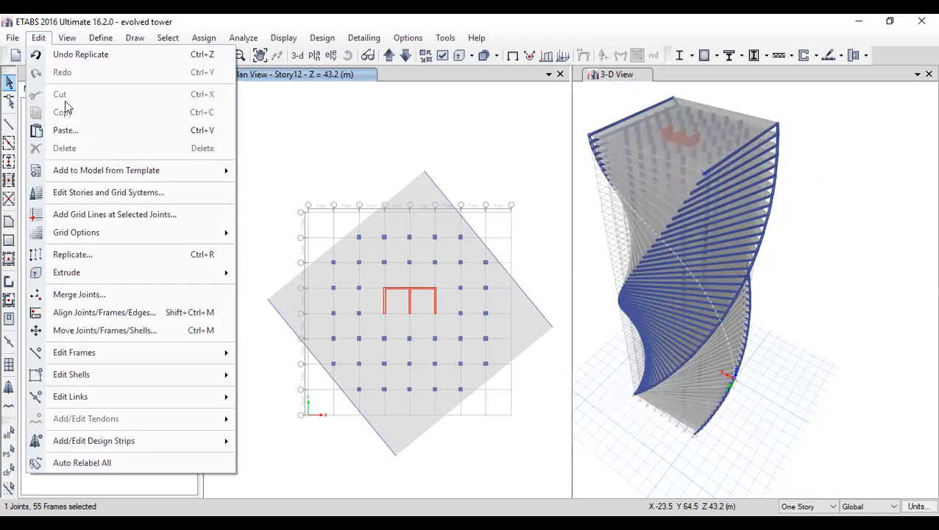
pyautogui.click(134, 256)
pyautogui.click(559, 141)
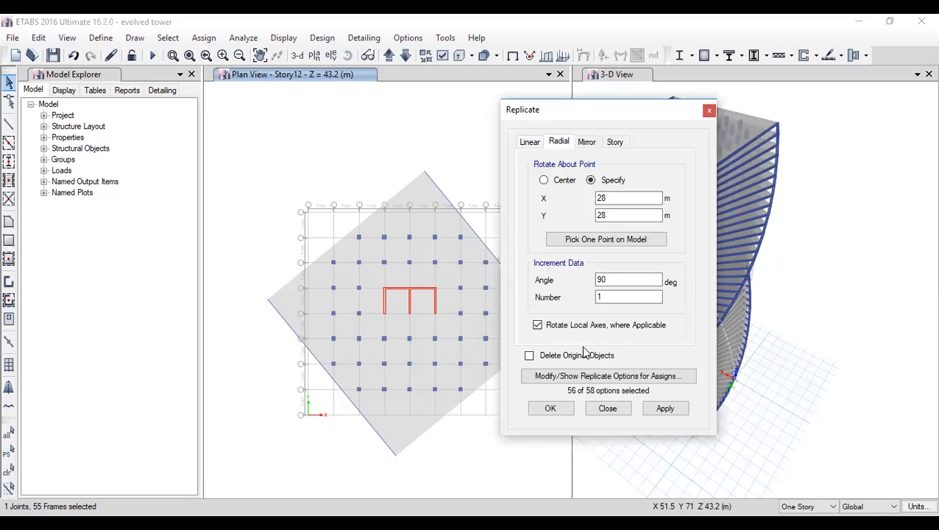
pyautogui.click(551, 409)
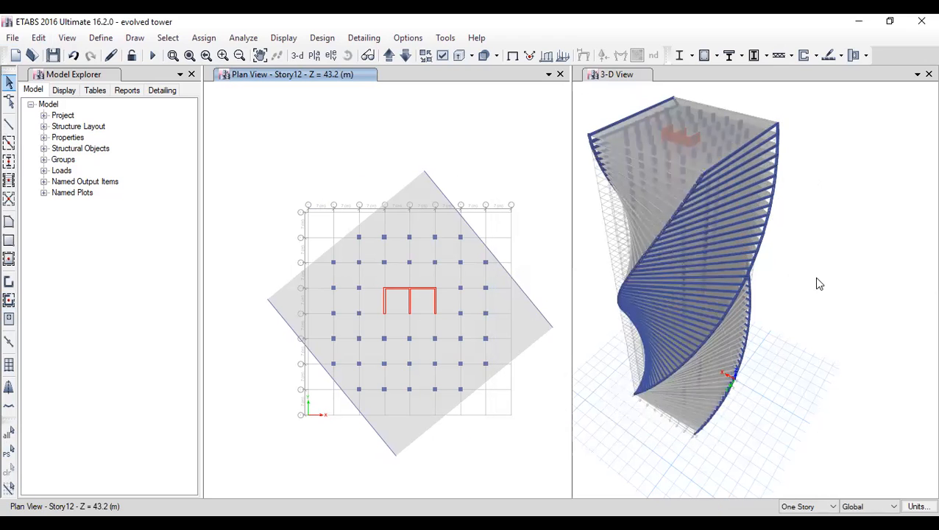
pyautogui.moveTo(769, 279); pyautogui.dragTo(859, 290, button='middle')
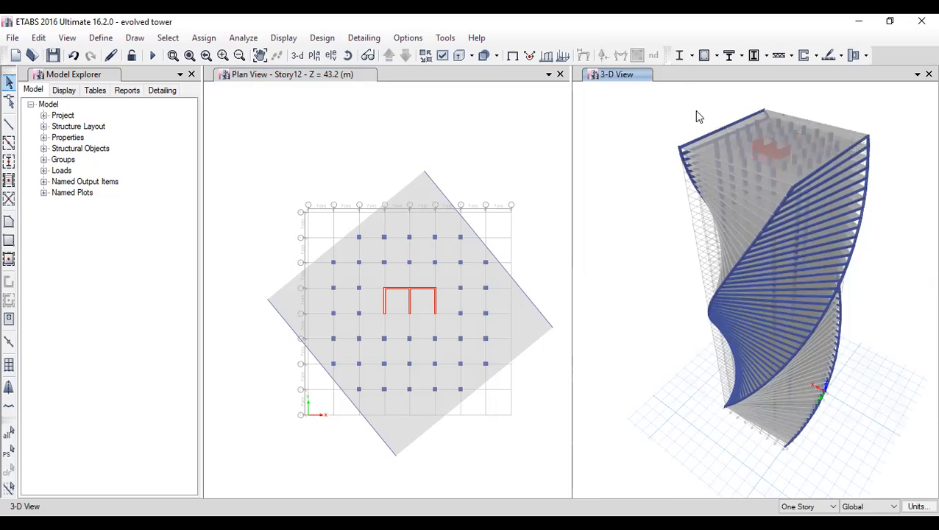
# Step: Save the evolved tower model under its current name
pyautogui.click(13, 37)
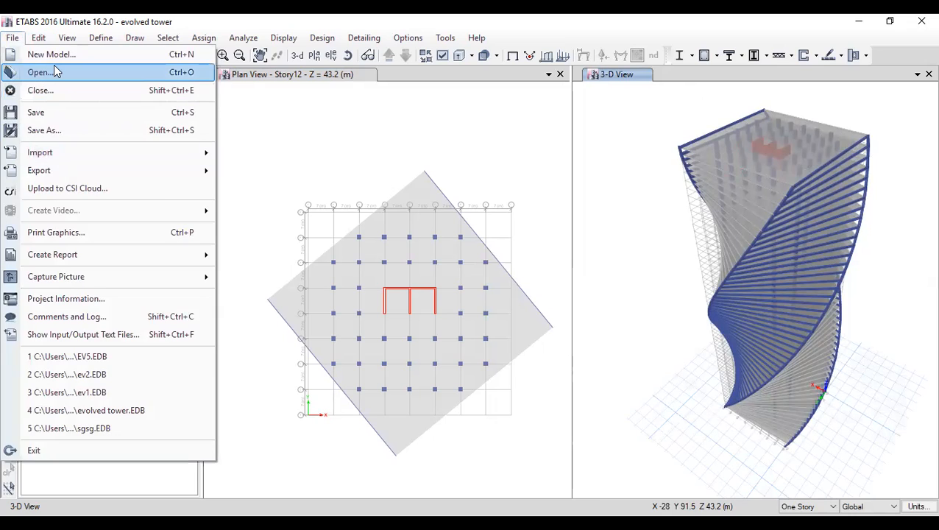
pyautogui.click(55, 112)
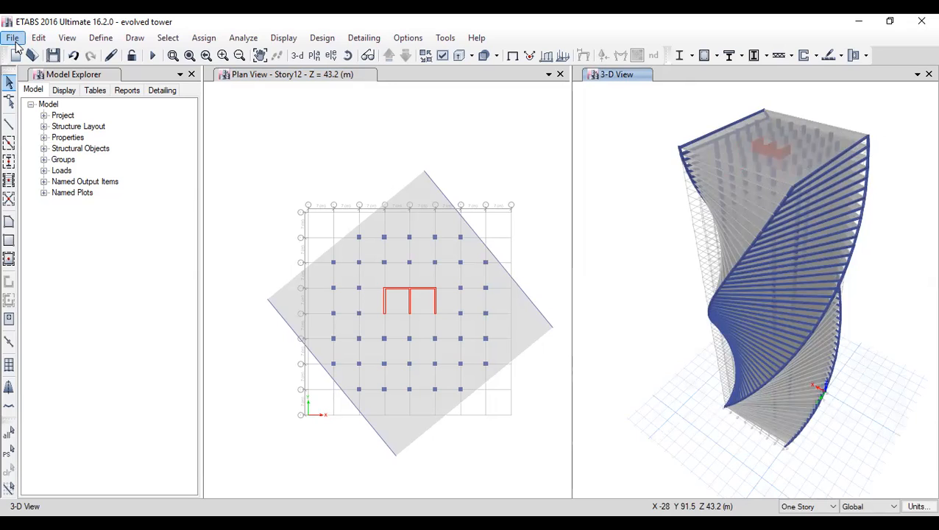
pyautogui.click(14, 38)
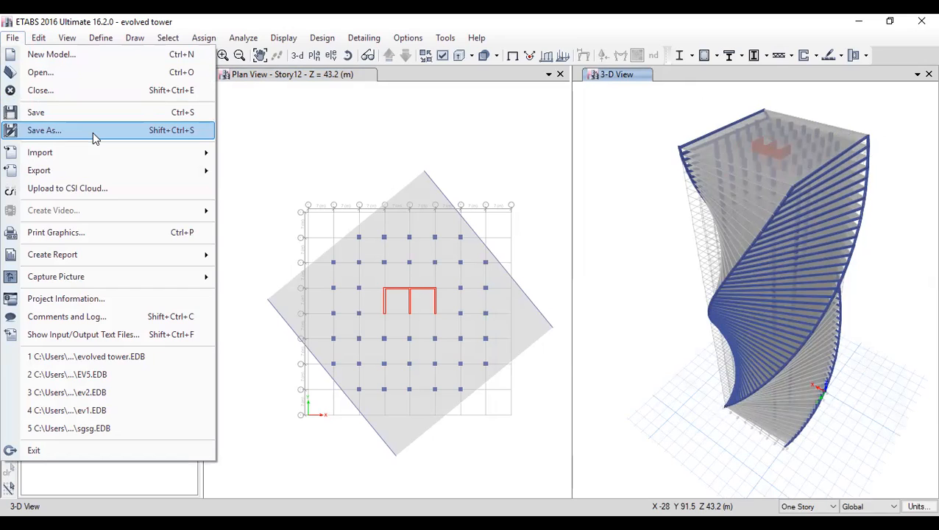
pyautogui.click(267, 131)
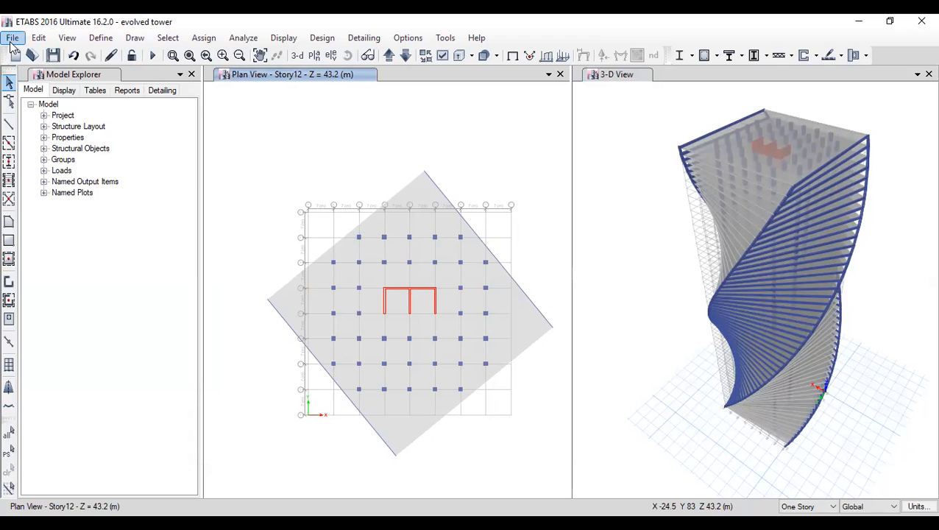
# Step: Open the EV5.EDB model from the Documents folder
pyautogui.click(67, 83)
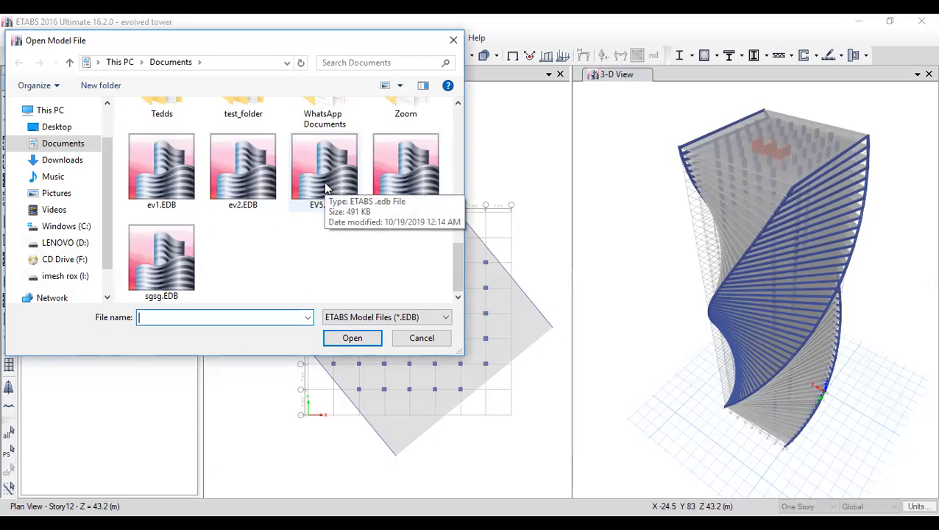
pyautogui.click(326, 188)
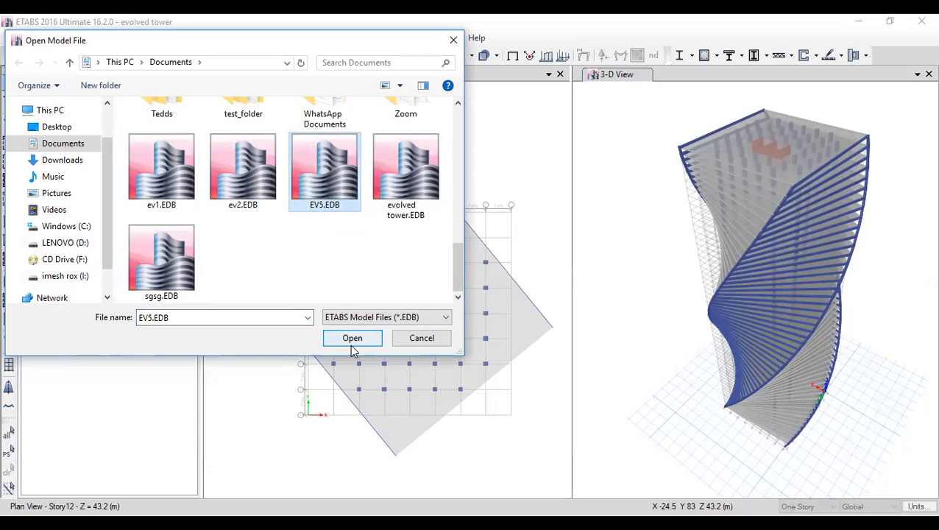
pyautogui.click(354, 339)
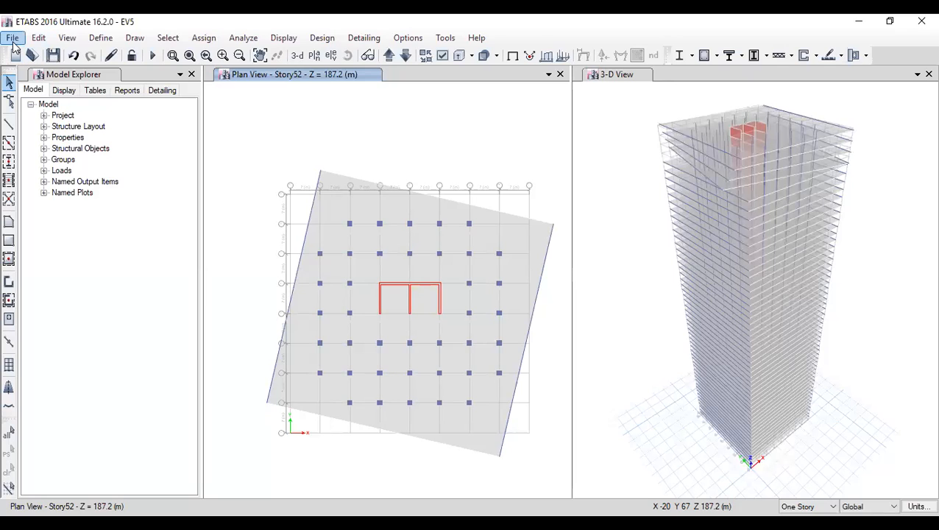
# Step: Open the ev2.EDB model from the Documents folder, discarding the changes in EV5
pyautogui.click(13, 39)
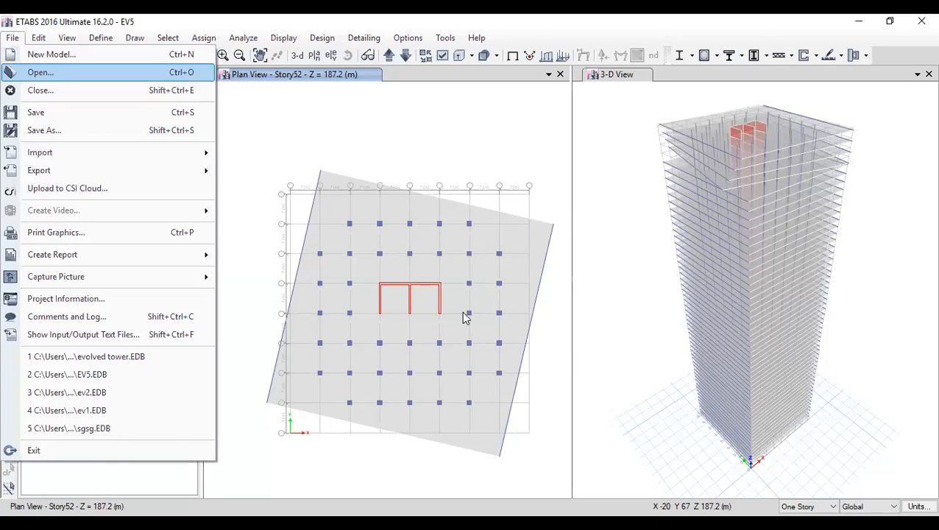
pyautogui.press('Return')
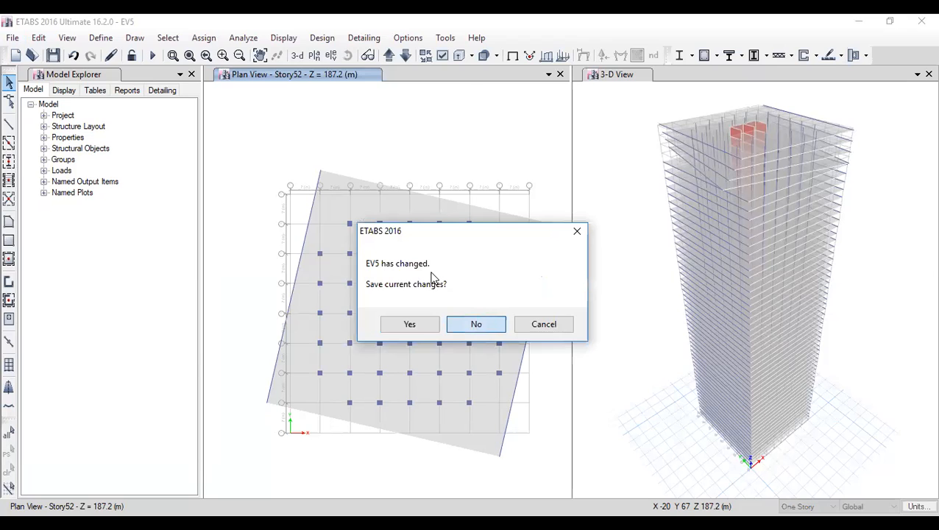
pyautogui.press('Return')
pyautogui.scroll(-5, 321, 241)
pyautogui.click(317, 193)
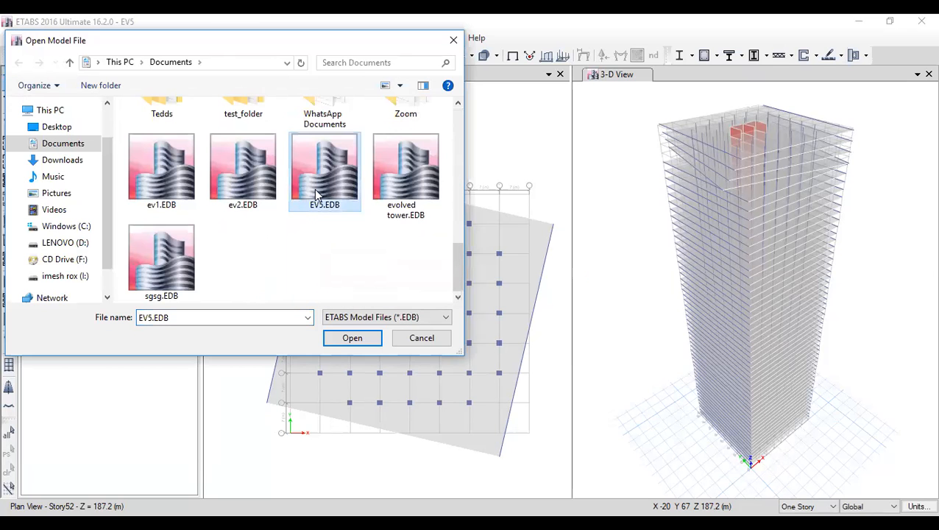
pyautogui.click(247, 184)
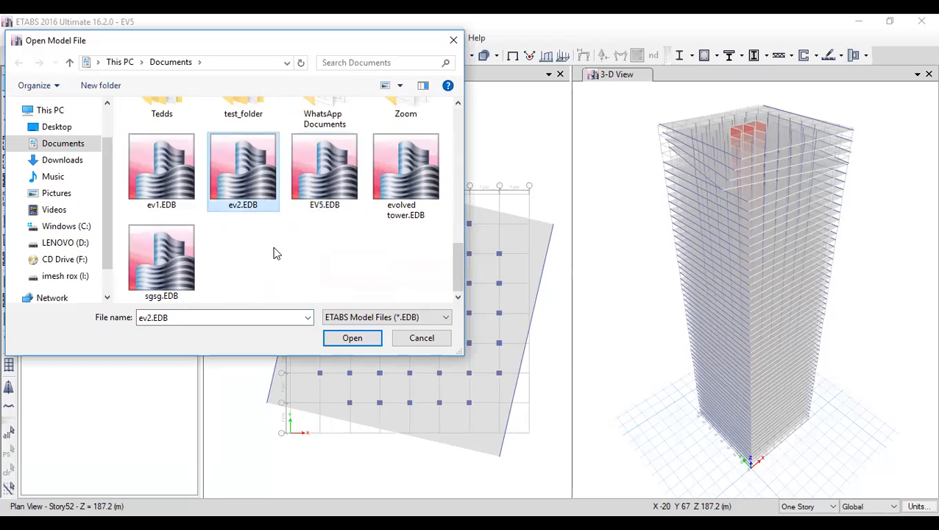
pyautogui.click(339, 341)
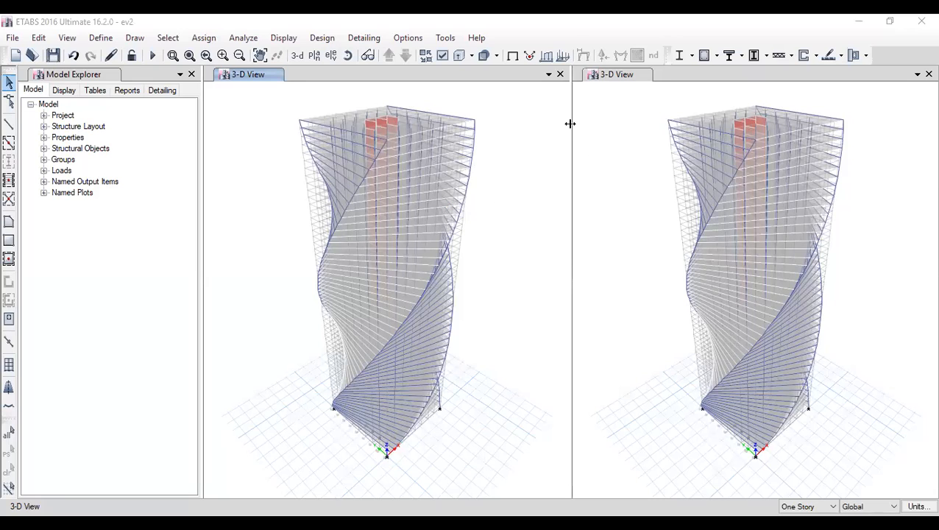
# Step: Show extruded frame sections in the second 3D view and orbit it to examine the twisted tower down to its base corners
pyautogui.moveTo(571, 124); pyautogui.dragTo(558, 126)
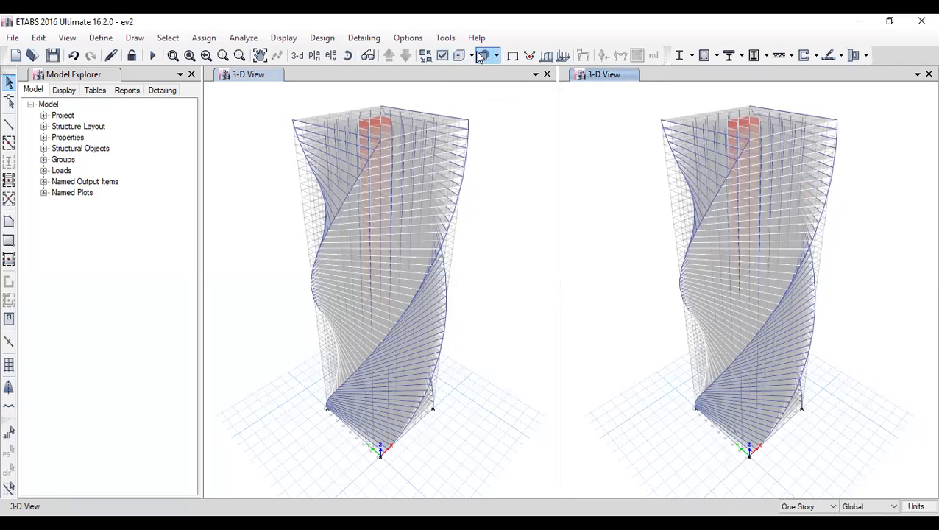
pyautogui.click(457, 58)
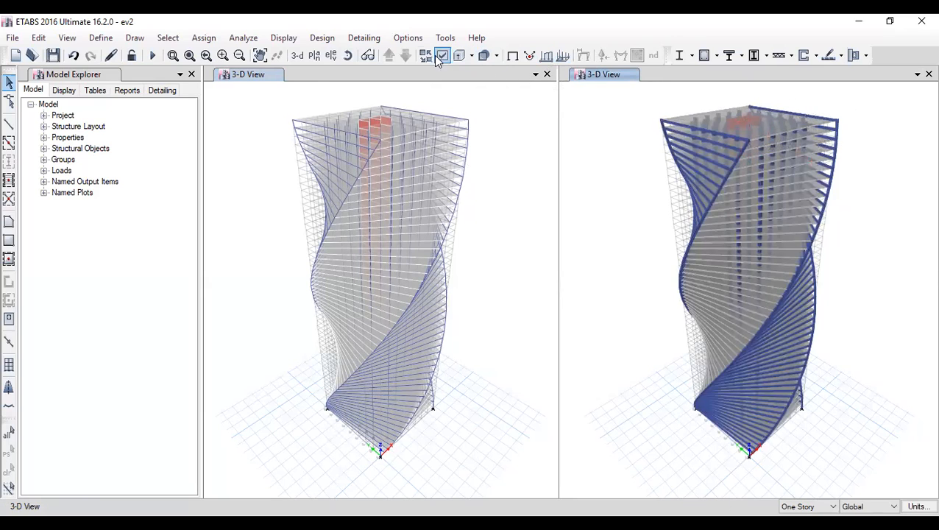
pyautogui.click(348, 55)
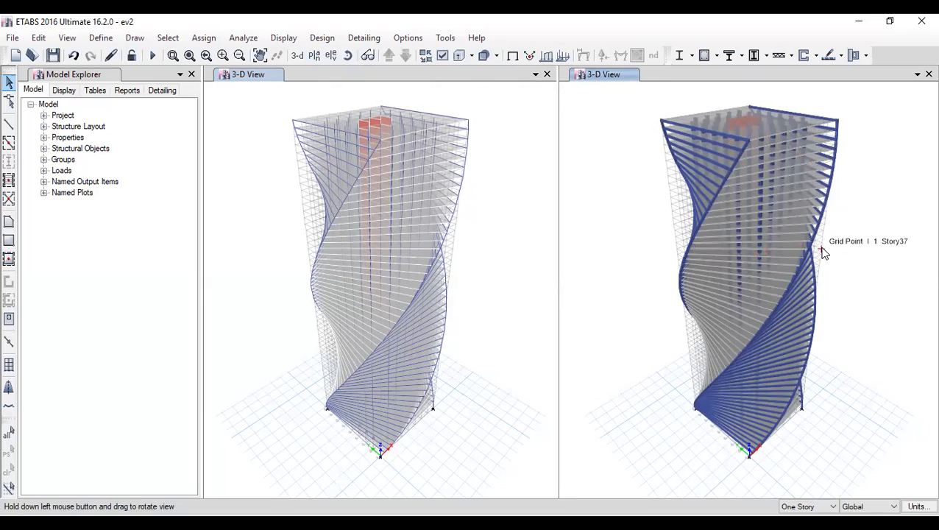
pyautogui.moveTo(876, 265); pyautogui.dragTo(898, 299)
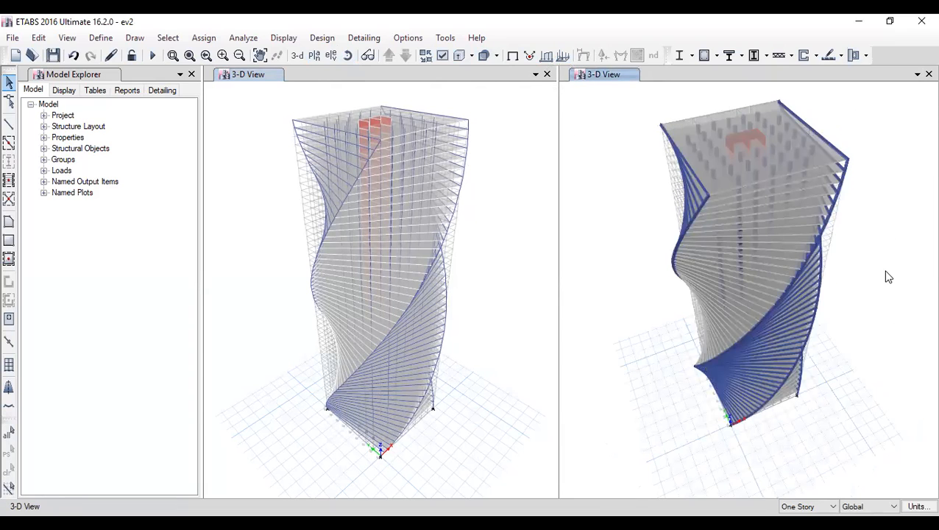
pyautogui.click(347, 55)
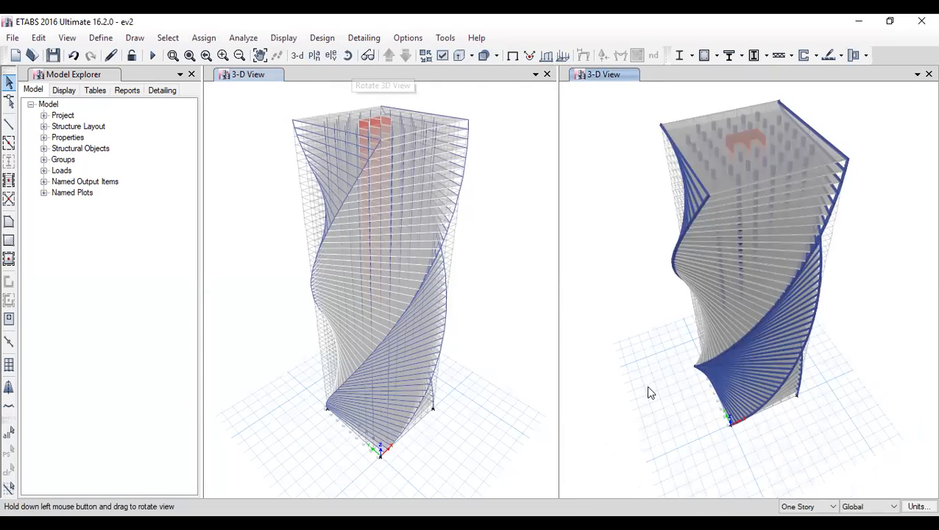
pyautogui.moveTo(641, 330); pyautogui.dragTo(738, 500)
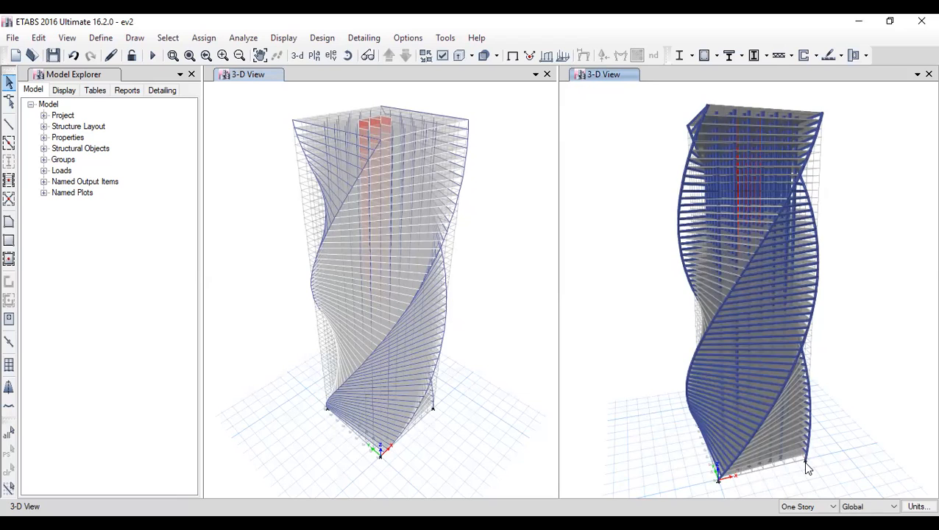
# Step: Assign a pinned restraint with translation X, Y and Z fixed to the base joint of the inclined corner column
pyautogui.scroll(5, 828, 483)
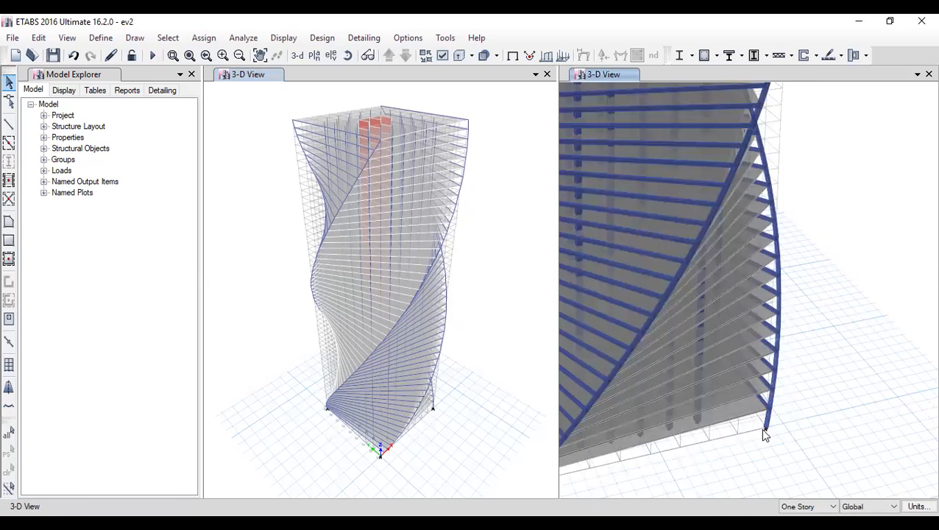
pyautogui.click(769, 431)
pyautogui.click(766, 434)
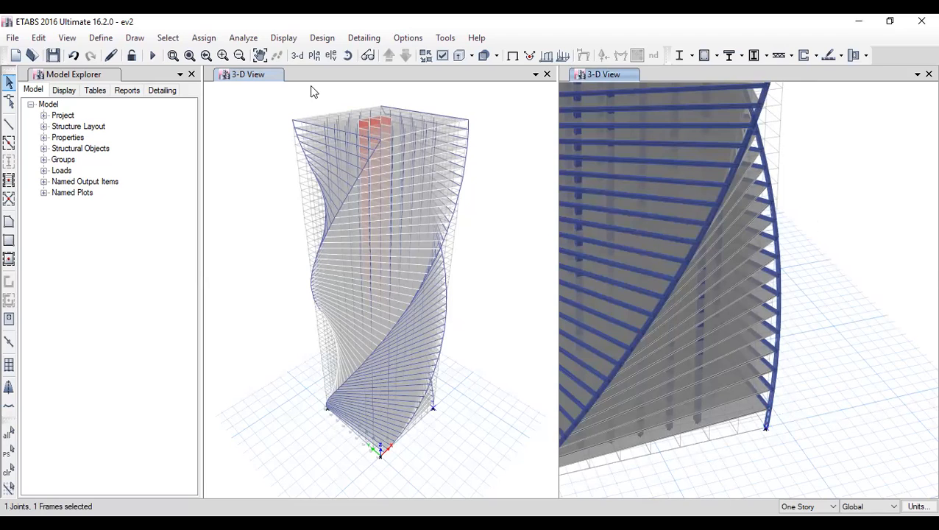
pyautogui.click(204, 38)
pyautogui.moveTo(297, 57)
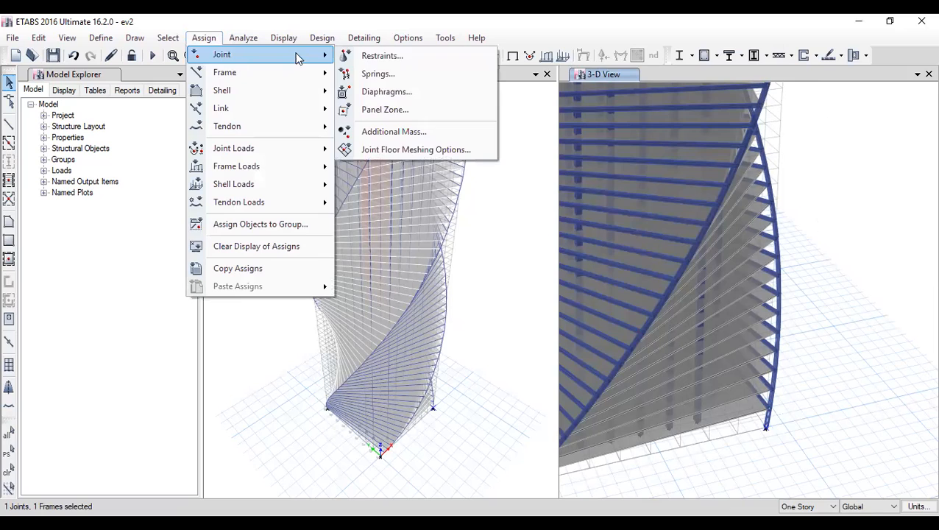
pyautogui.click(370, 57)
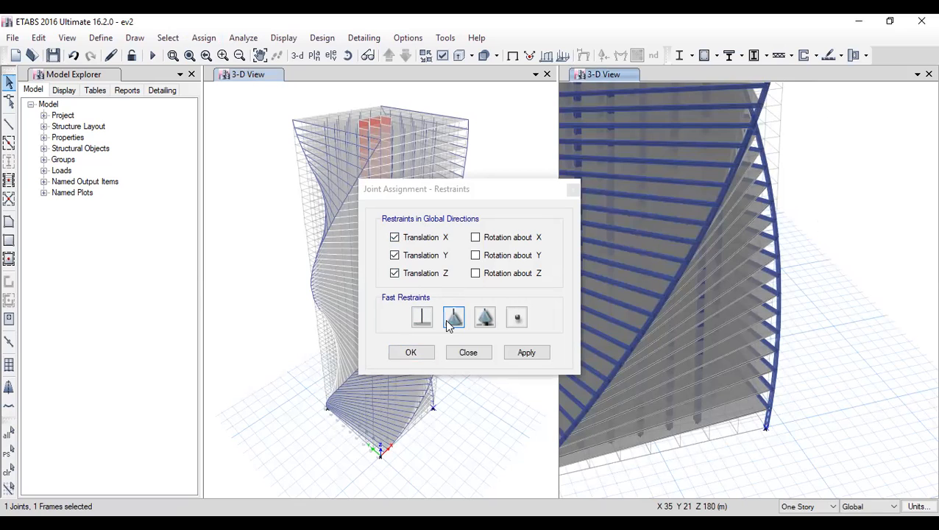
pyautogui.click(426, 353)
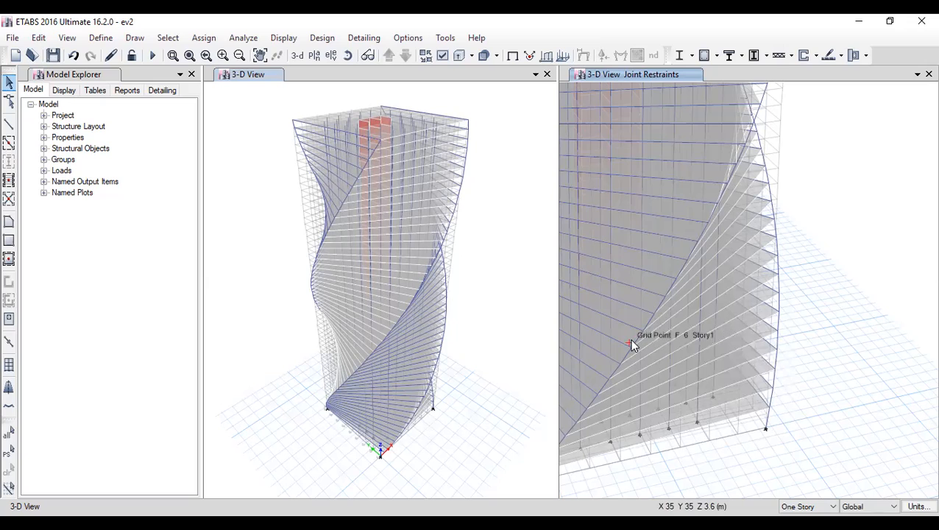
# Step: Generate a 3D rendered view of the tower and examine the twisting floors and corner columns from several angles
pyautogui.click(69, 39)
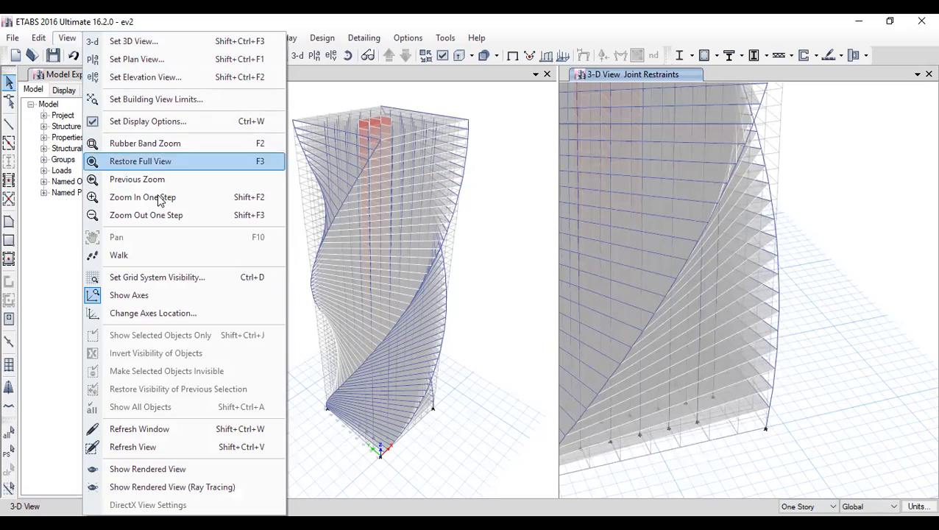
pyautogui.click(156, 472)
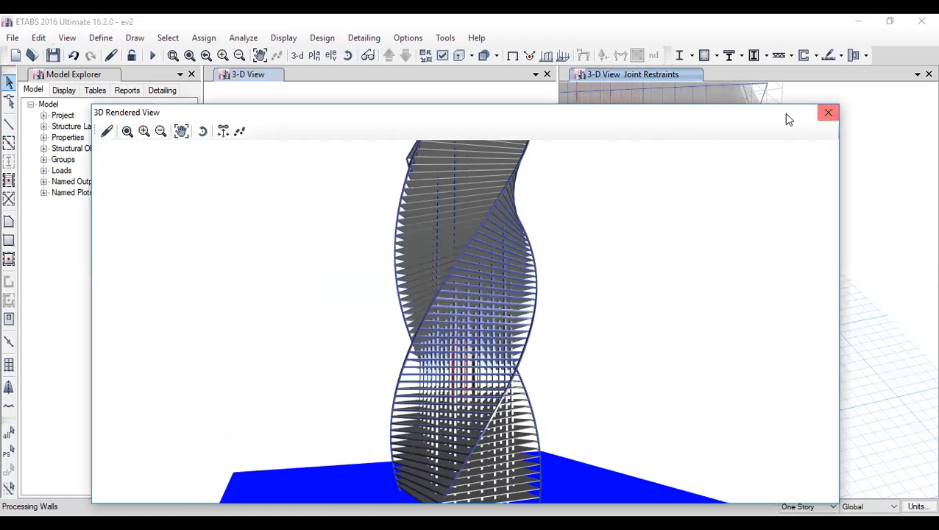
pyautogui.moveTo(788, 108); pyautogui.dragTo(819, 26)
pyautogui.scroll(4, 729, 159)
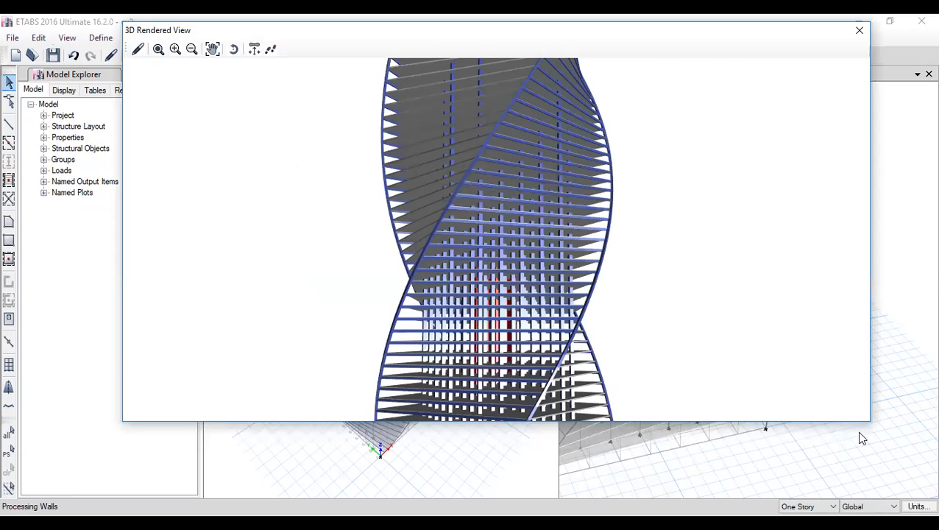
pyautogui.scroll(-2, 698, 313)
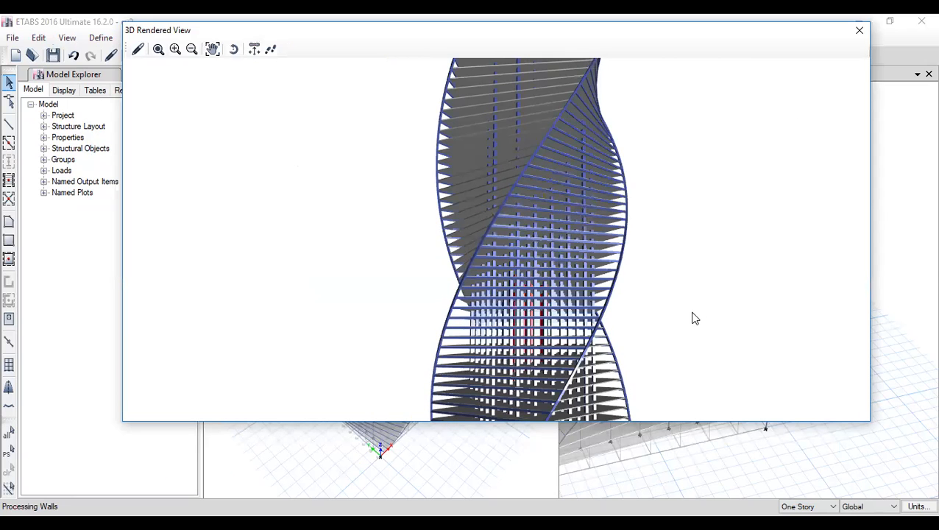
pyautogui.scroll(-3, 694, 319)
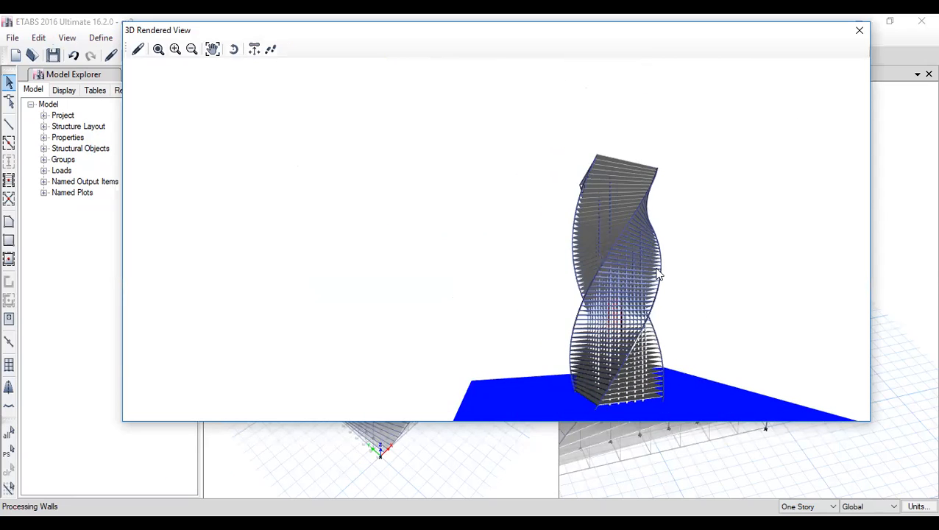
pyautogui.moveTo(609, 268); pyautogui.dragTo(797, 325)
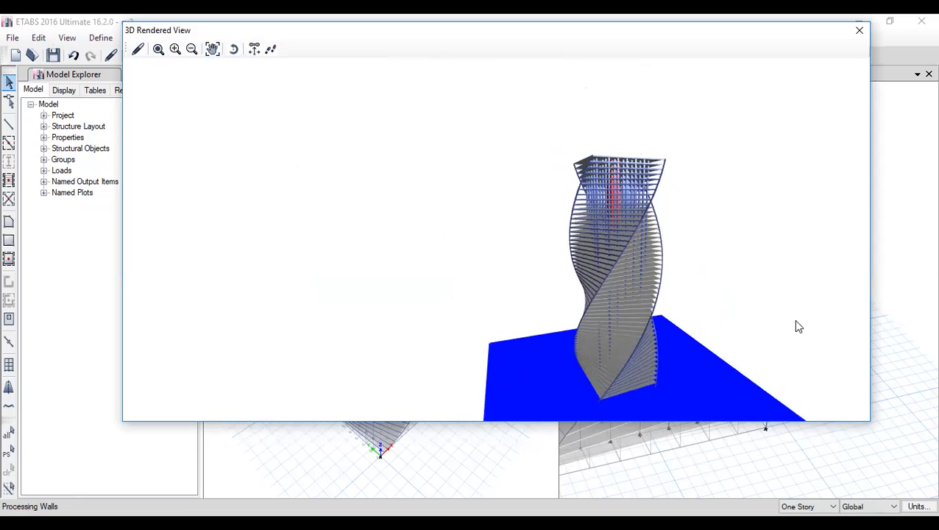
pyautogui.moveTo(571, 302); pyautogui.dragTo(667, 335)
pyautogui.scroll(5, 597, 252)
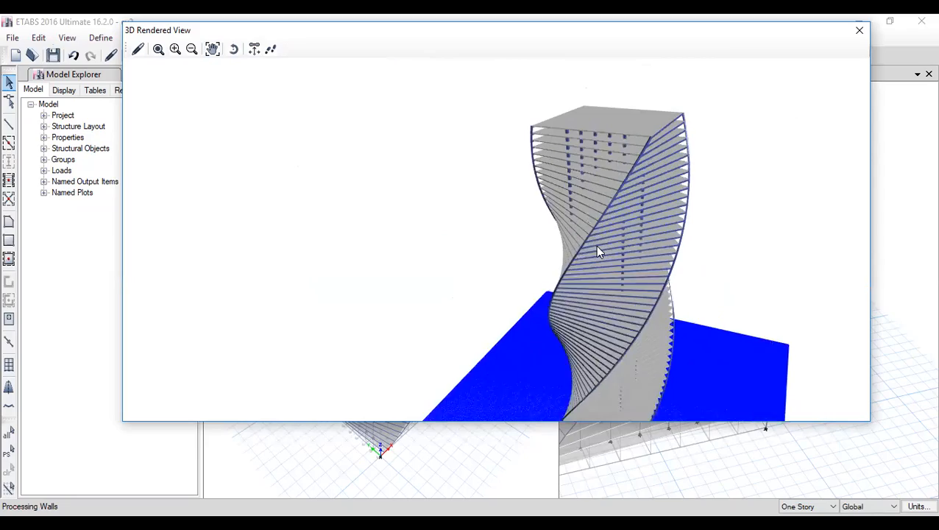
# Step: Examine the tower's core, columns and floor undersides up close in the rendered view, and close that view
pyautogui.scroll(3, 611, 190)
pyautogui.moveTo(633, 260); pyautogui.dragTo(725, 127)
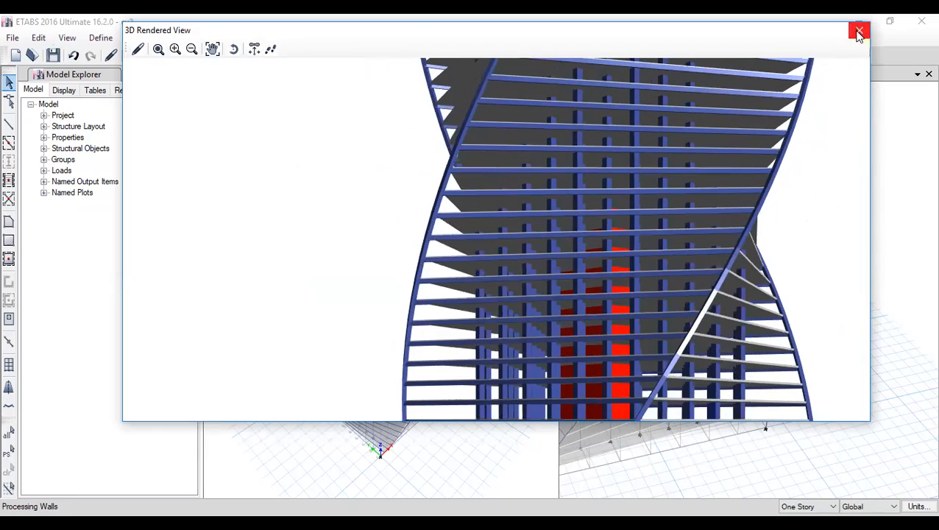
pyautogui.click(858, 31)
# Step: Run detailing on the ev2 model to generate its component views and drawing sheets
pyautogui.click(364, 37)
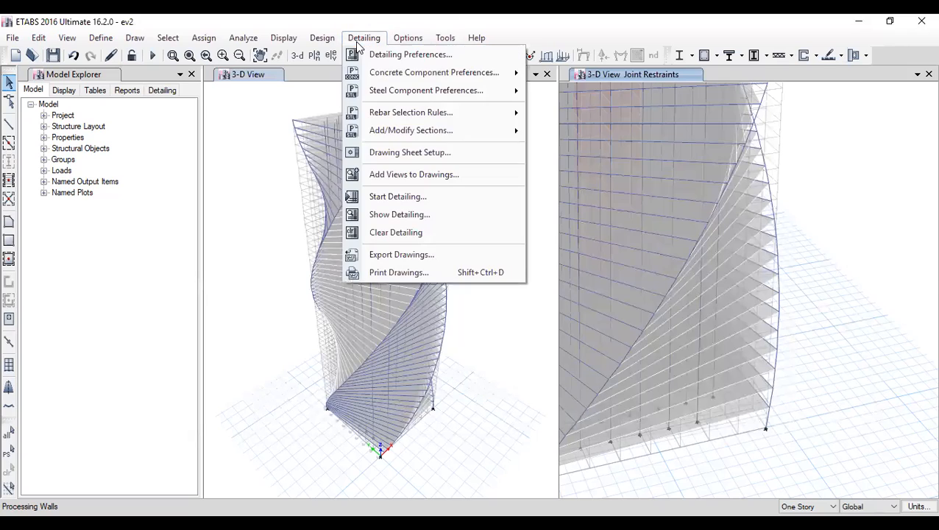
pyautogui.click(387, 199)
pyautogui.click(459, 320)
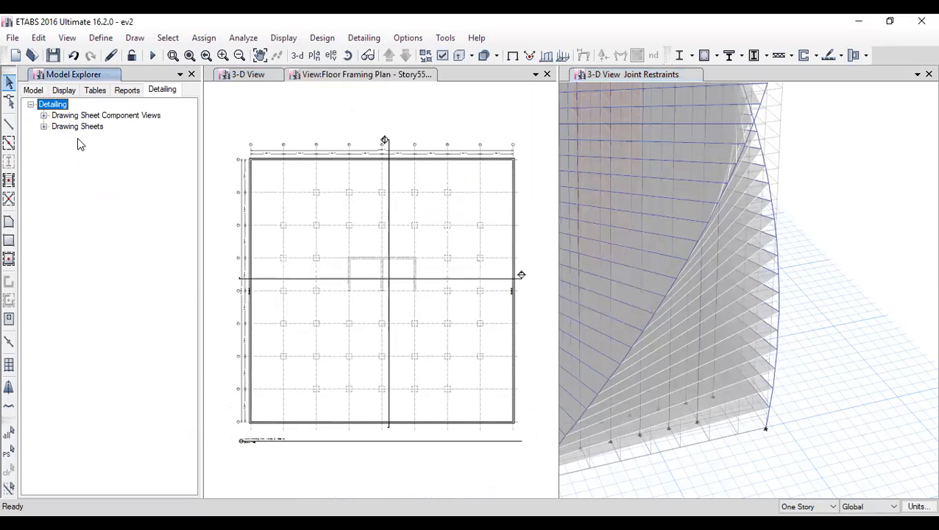
# Step: Open the List of Drawings from the standard details of the drawing sheet component views
pyautogui.click(44, 116)
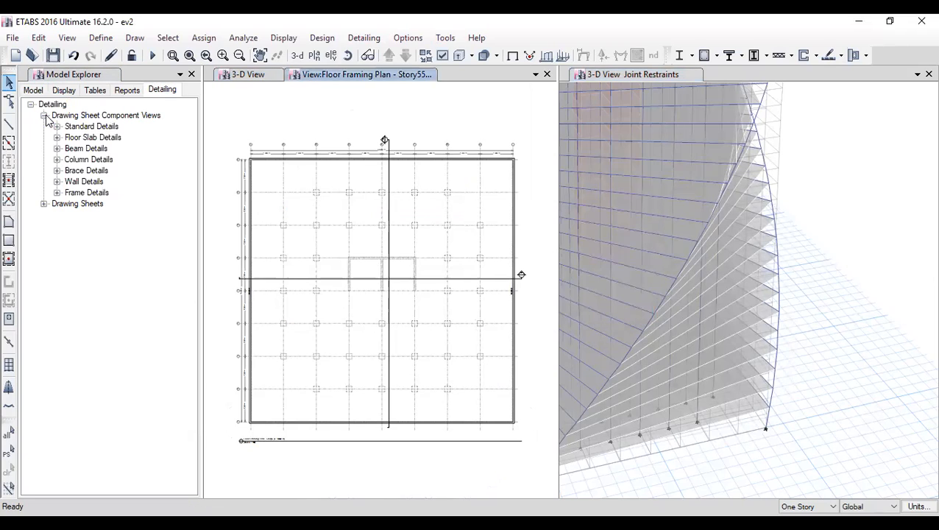
pyautogui.click(57, 126)
pyautogui.doubleClick(90, 138)
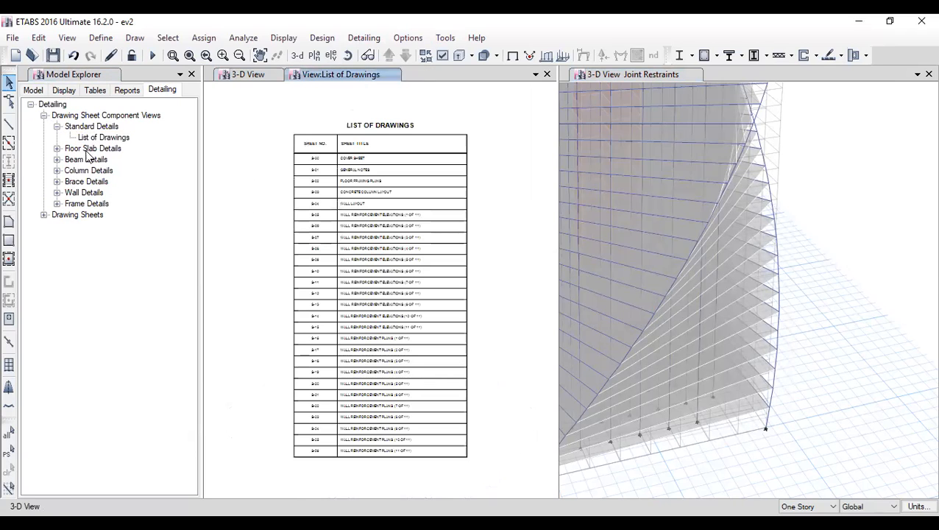
# Step: Open the Story51 floor framing plan and examine its core walls and rotated slab outline in a wider view
pyautogui.click(57, 149)
pyautogui.doubleClick(87, 159)
pyautogui.doubleClick(100, 170)
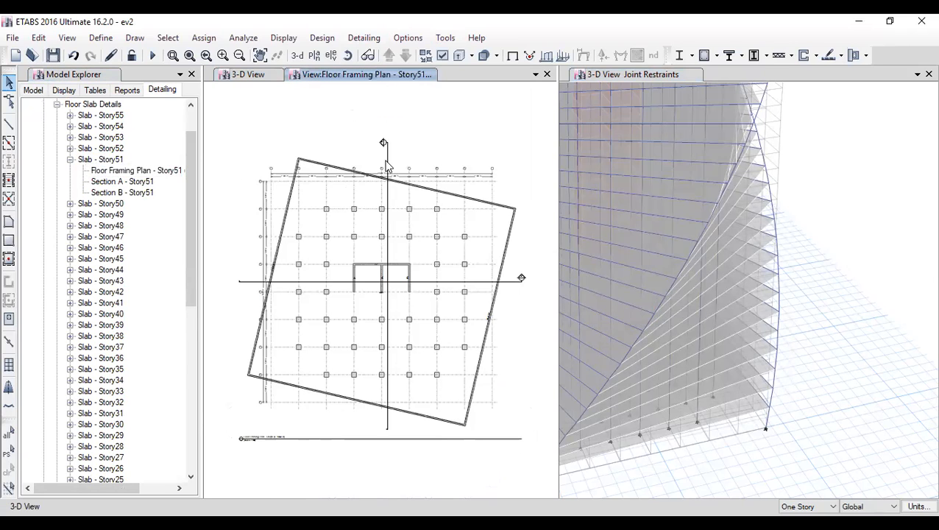
pyautogui.scroll(2, 370, 282)
pyautogui.scroll(5, 370, 282)
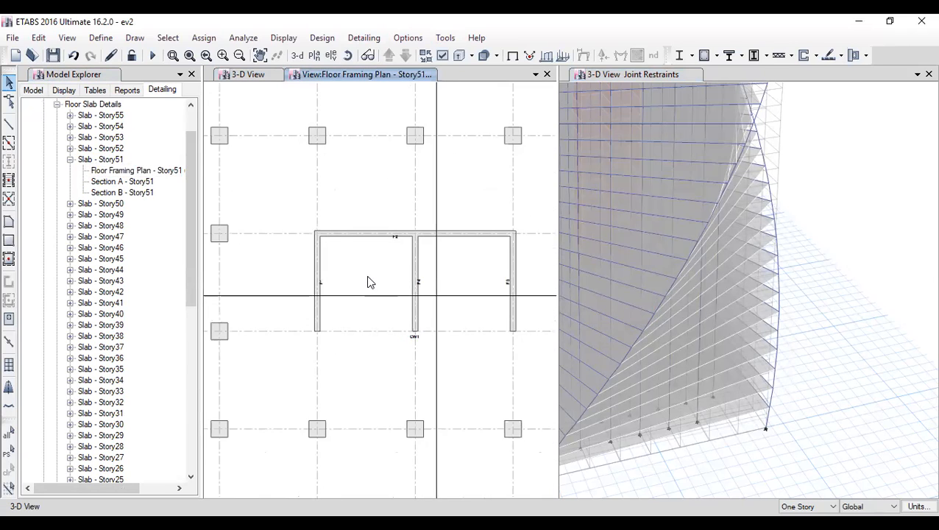
pyautogui.scroll(-4, 383, 287)
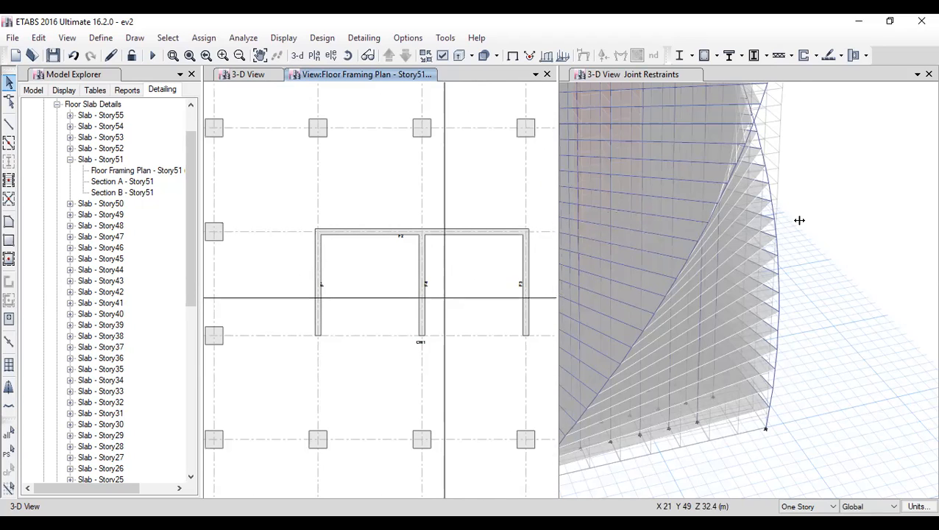
pyautogui.moveTo(800, 220); pyautogui.dragTo(800, 220)
pyautogui.scroll(-3, 580, 271)
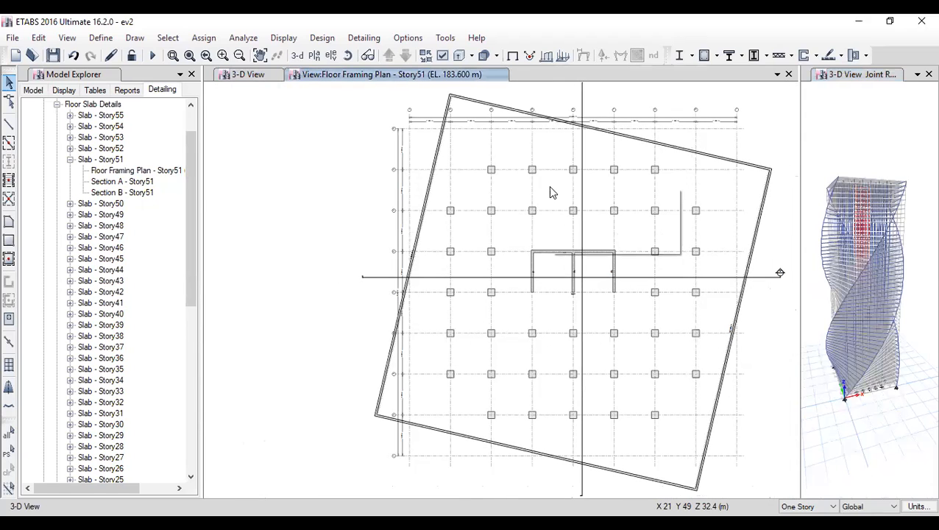
# Step: Export the Story51 floor framing plan in Drawing Exchange Format (DXF) to the Documents folder
pyautogui.rightClick(550, 188)
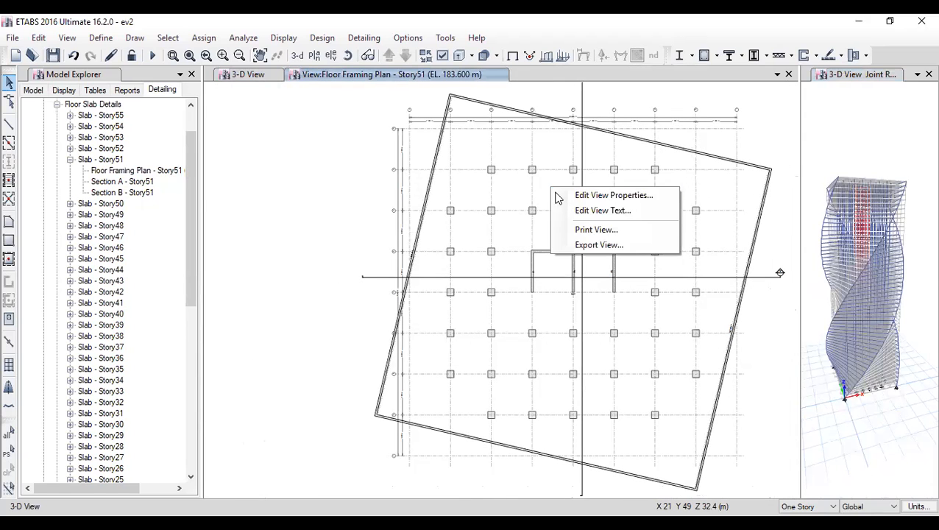
pyautogui.click(593, 247)
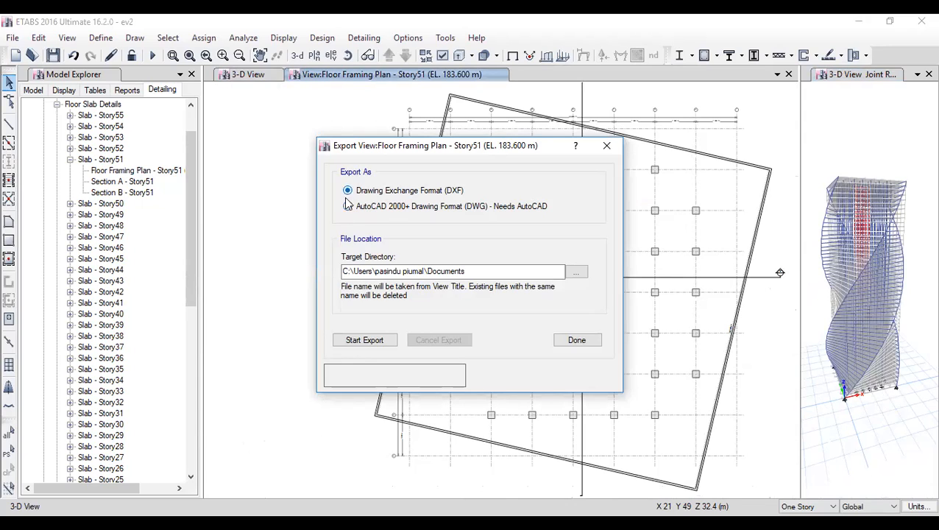
pyautogui.click(363, 343)
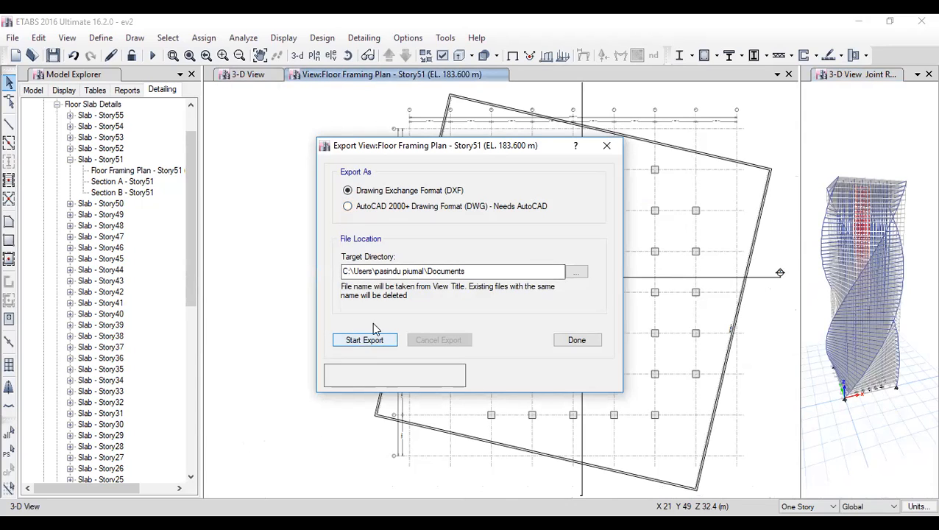
pyautogui.click(607, 145)
# Step: Browse the slab and beam details, and open the base-level Concrete Column Layout to examine the columns and core walls
pyautogui.scroll(-9, 89, 275)
pyautogui.scroll(7, 89, 275)
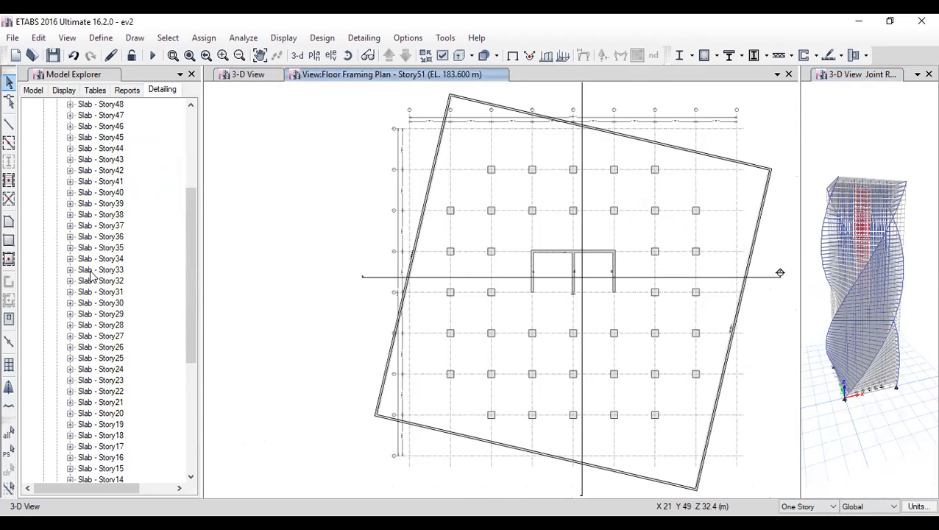
pyautogui.scroll(5, 90, 275)
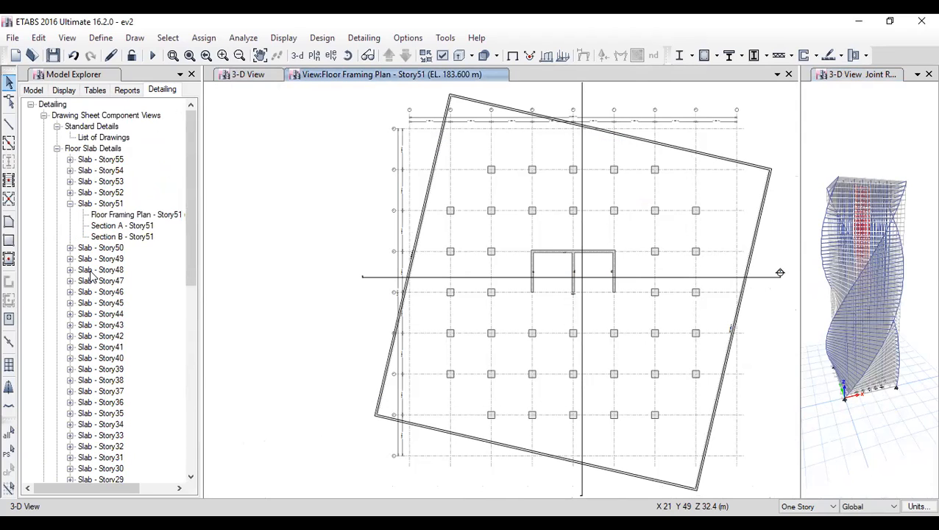
pyautogui.click(57, 148)
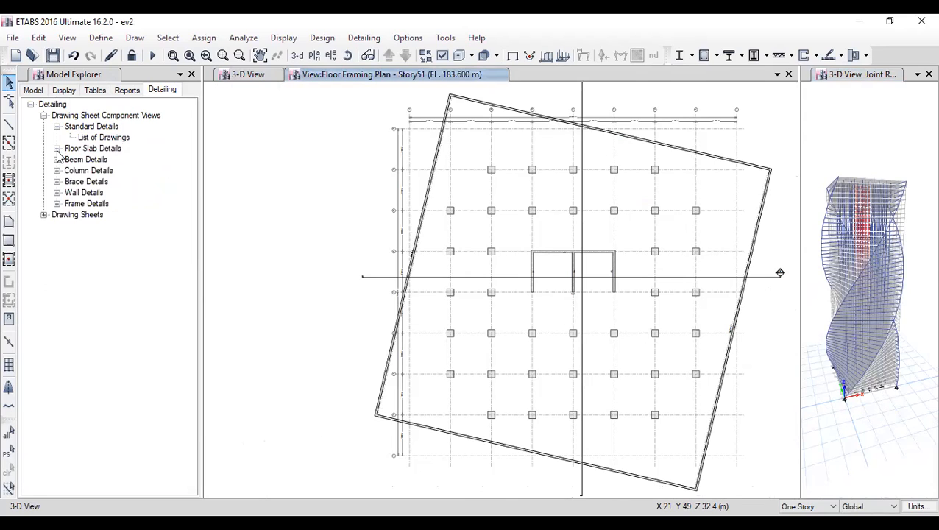
pyautogui.click(56, 159)
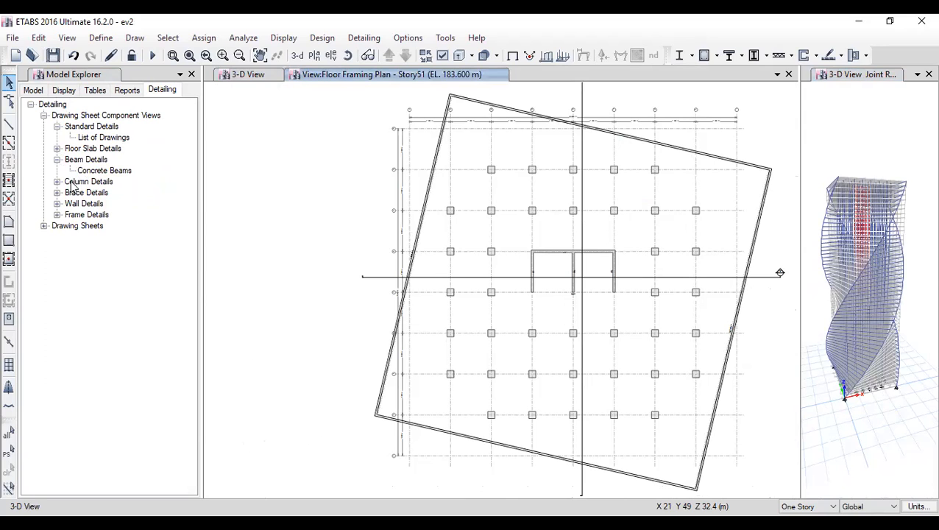
pyautogui.click(57, 182)
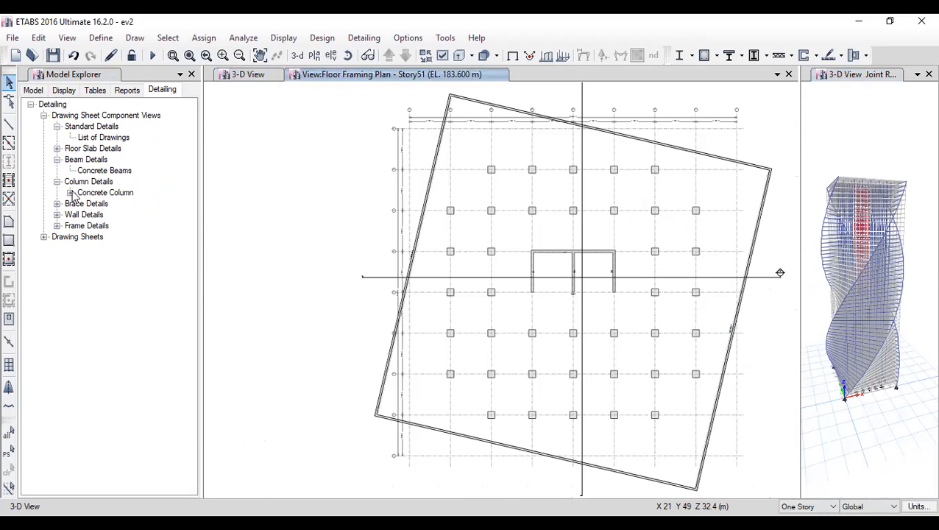
pyautogui.click(70, 192)
pyautogui.doubleClick(104, 205)
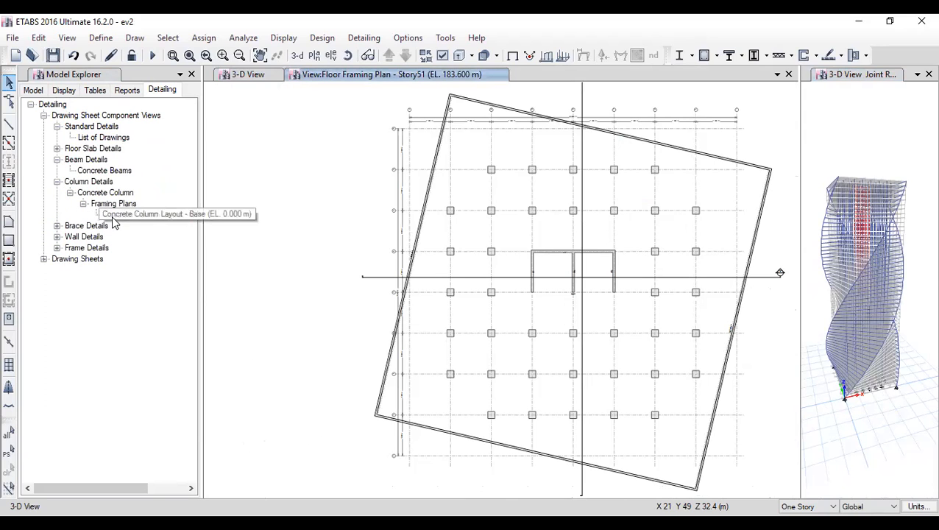
pyautogui.doubleClick(114, 216)
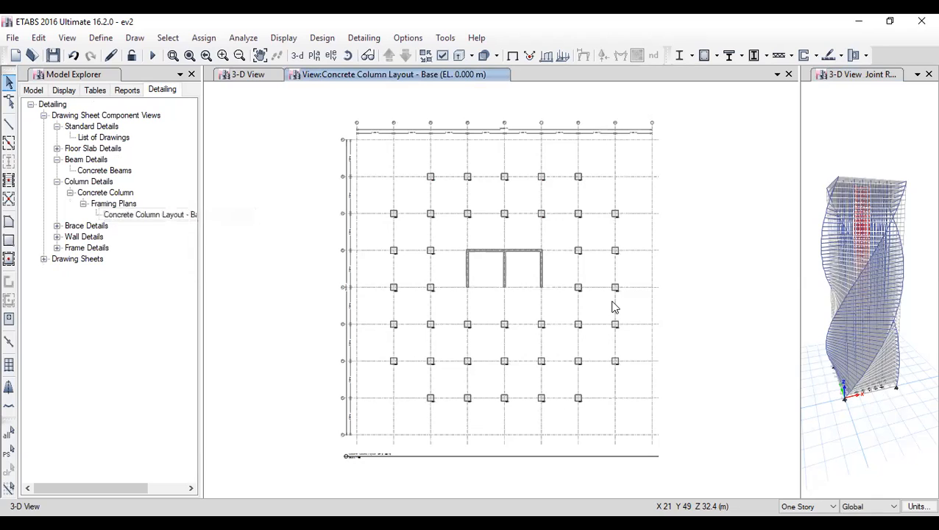
pyautogui.scroll(3, 539, 275)
pyautogui.scroll(1, 538, 274)
pyautogui.scroll(-3, 537, 274)
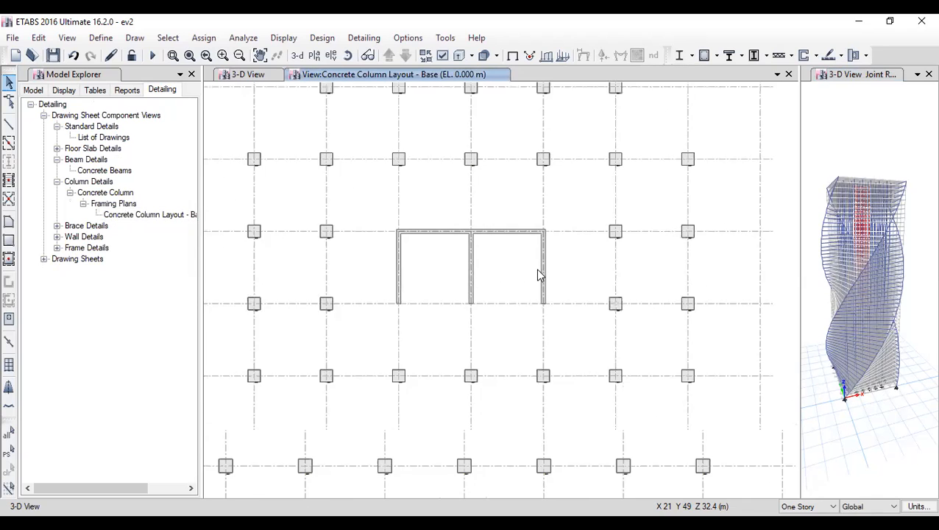
# Step: Open the Concrete Brace Schedule from the concrete brace schedules and tables
pyautogui.click(57, 226)
pyautogui.click(57, 226)
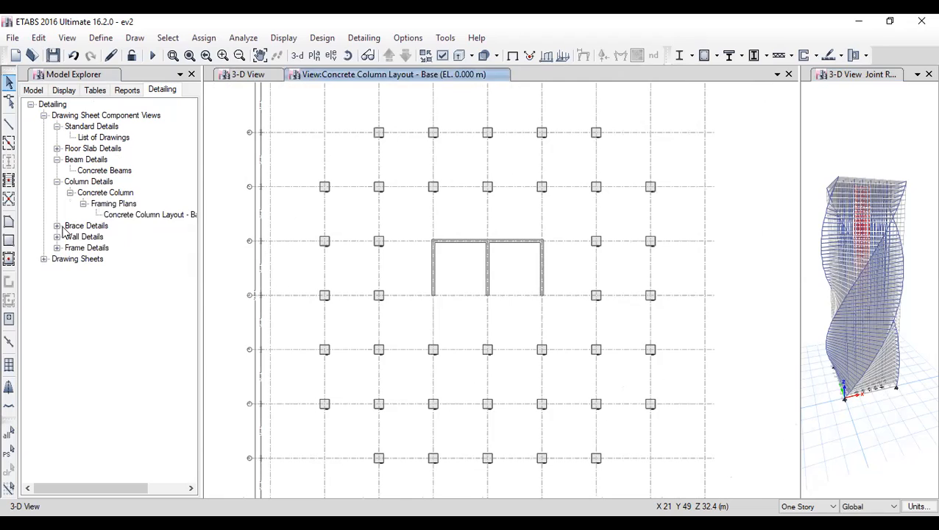
pyautogui.click(58, 226)
pyautogui.click(89, 237)
pyautogui.doubleClick(89, 238)
pyautogui.doubleClick(109, 248)
pyautogui.doubleClick(124, 260)
pyautogui.scroll(-2, 623, 224)
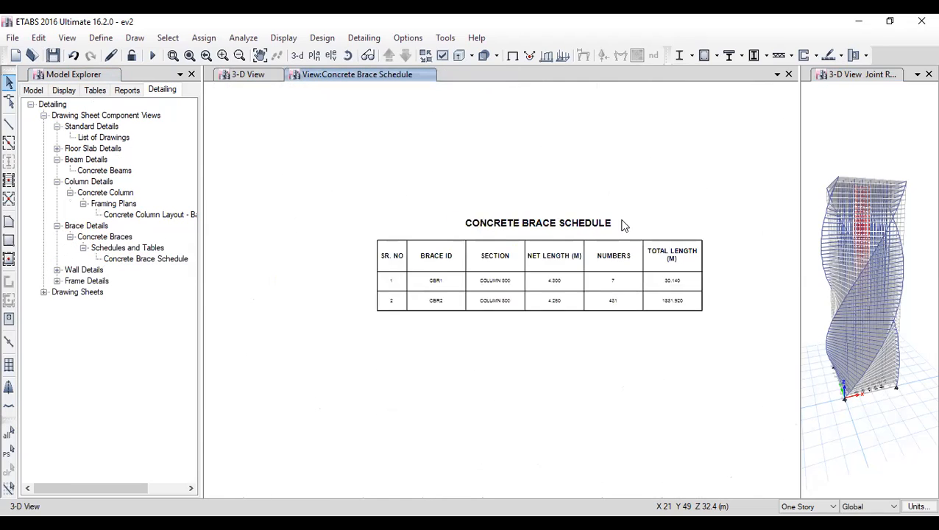
# Step: Open the base wall layout and the individual wall view CW1 F3: Elevation (3 of 8)
pyautogui.click(57, 270)
pyautogui.click(70, 280)
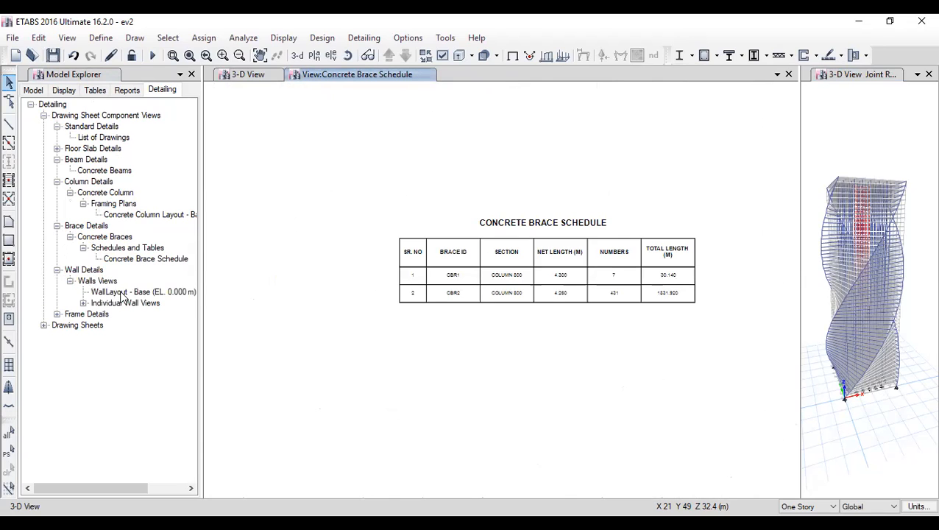
pyautogui.doubleClick(122, 293)
pyautogui.doubleClick(118, 303)
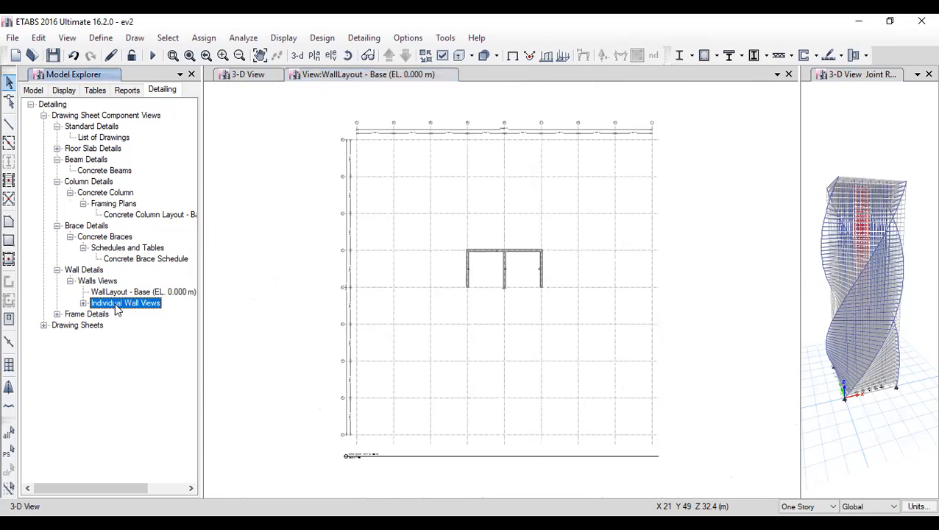
pyautogui.doubleClick(112, 314)
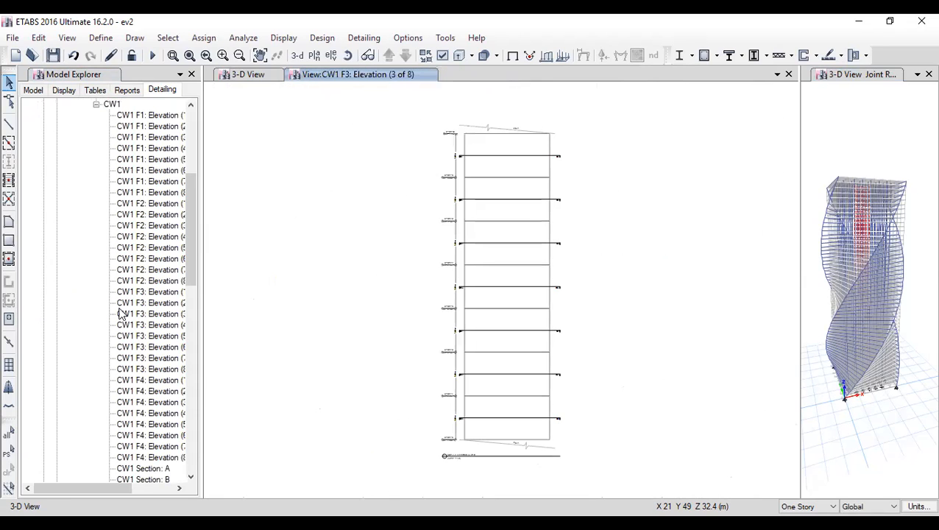
# Step: Open the drawing sheet Wall Reinforcement Elevations (7 of 11) and examine its elevations and title block
pyautogui.scroll(-18, 135, 296)
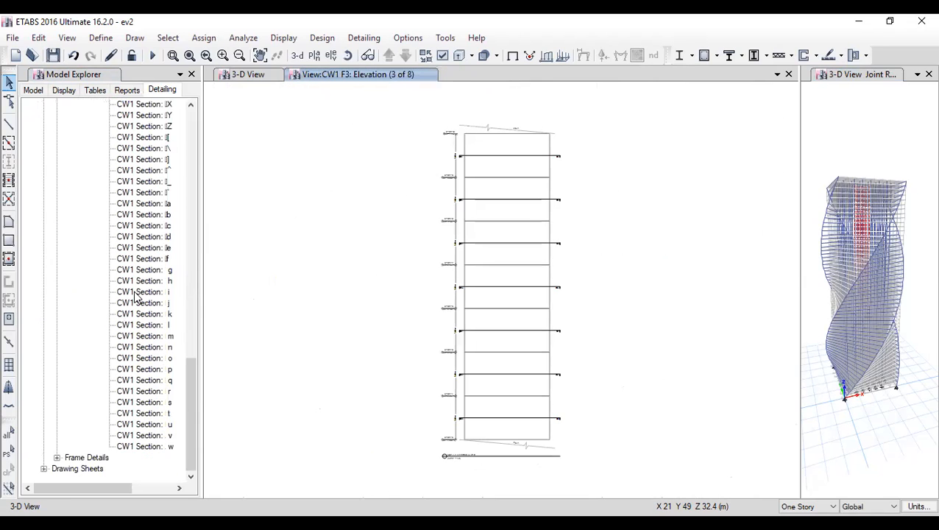
pyautogui.click(44, 470)
pyautogui.doubleClick(105, 303)
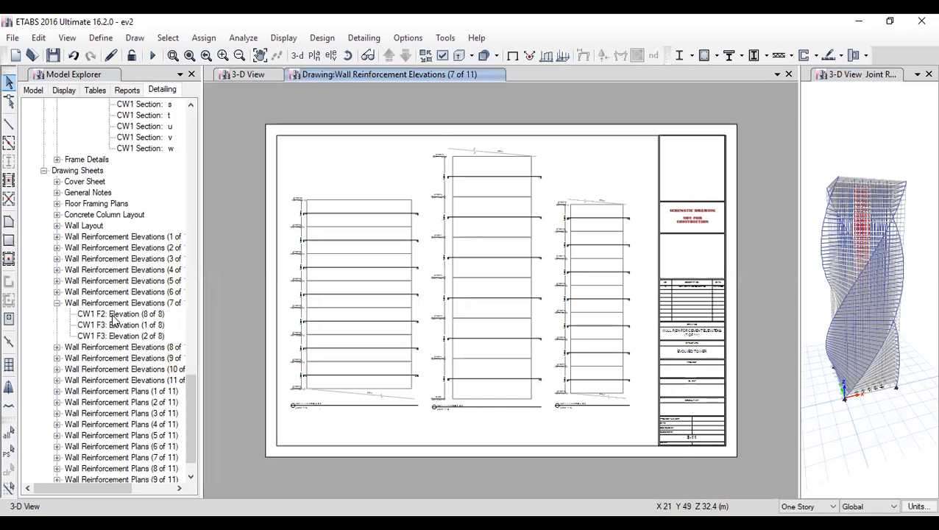
pyautogui.scroll(2, 549, 228)
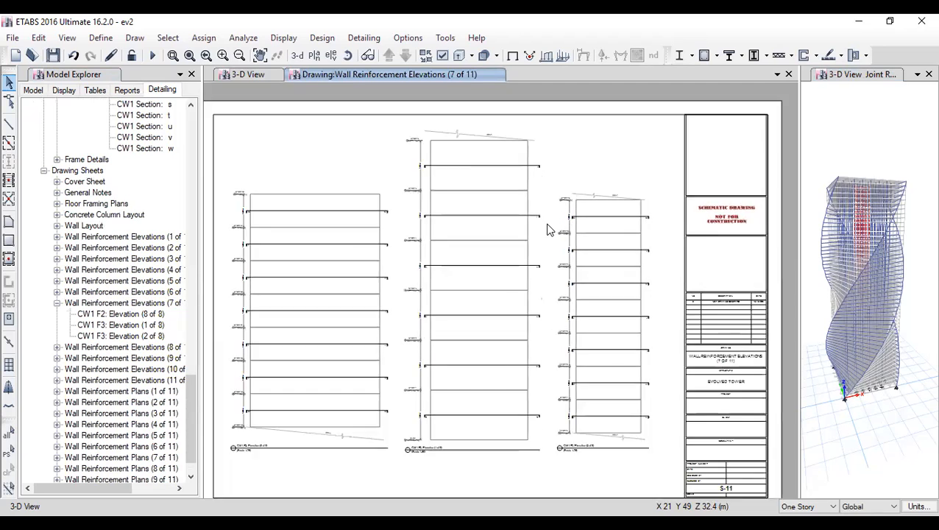
pyautogui.scroll(-1, 547, 230)
pyautogui.scroll(2, 754, 442)
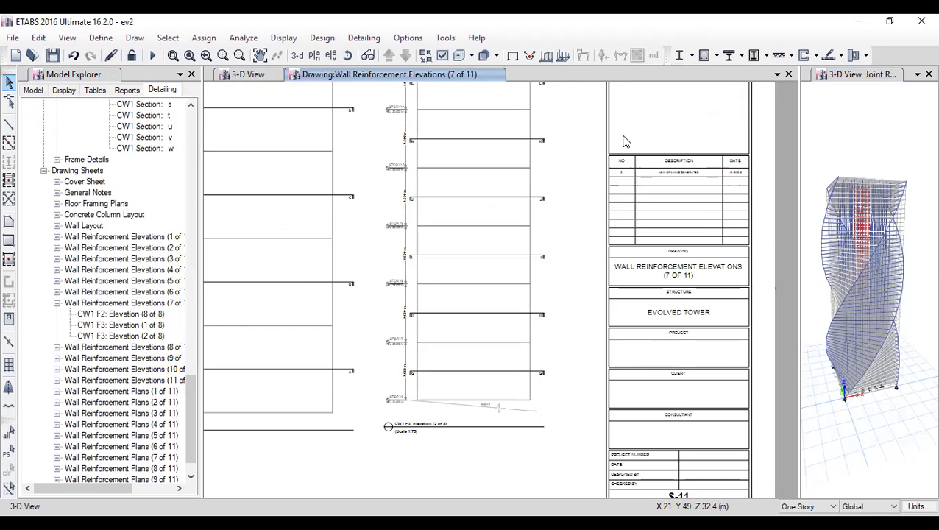
pyautogui.scroll(-4, 682, 245)
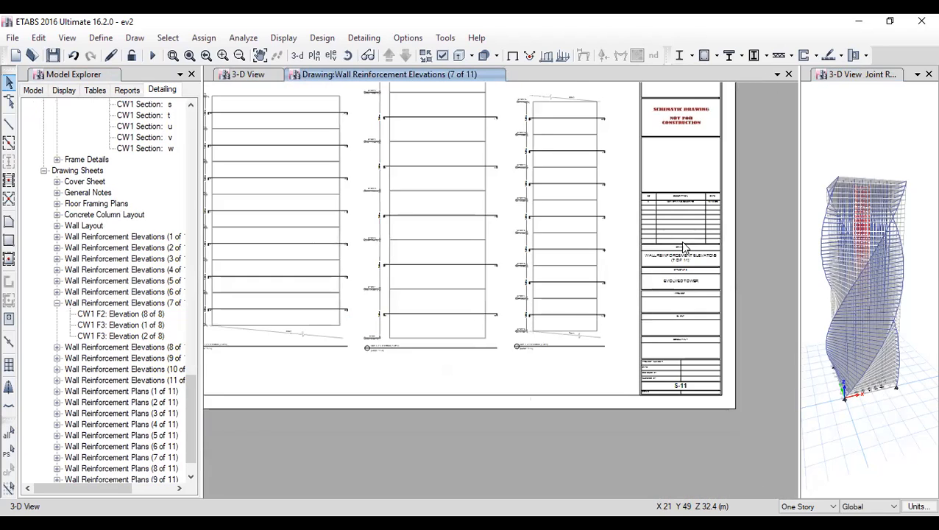
pyautogui.scroll(-1, 680, 241)
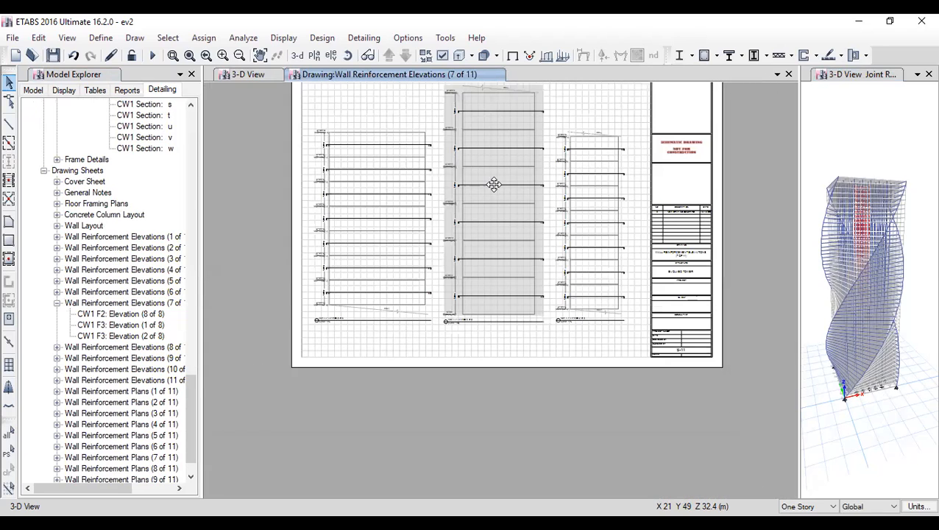
# Step: Delete the middle elevation view, CW1 F3: Elevation (1 of 8), from the Wall Reinforcement Elevations (7 of 11) sheet
pyautogui.moveTo(632, 183); pyautogui.dragTo(635, 244, button='middle')
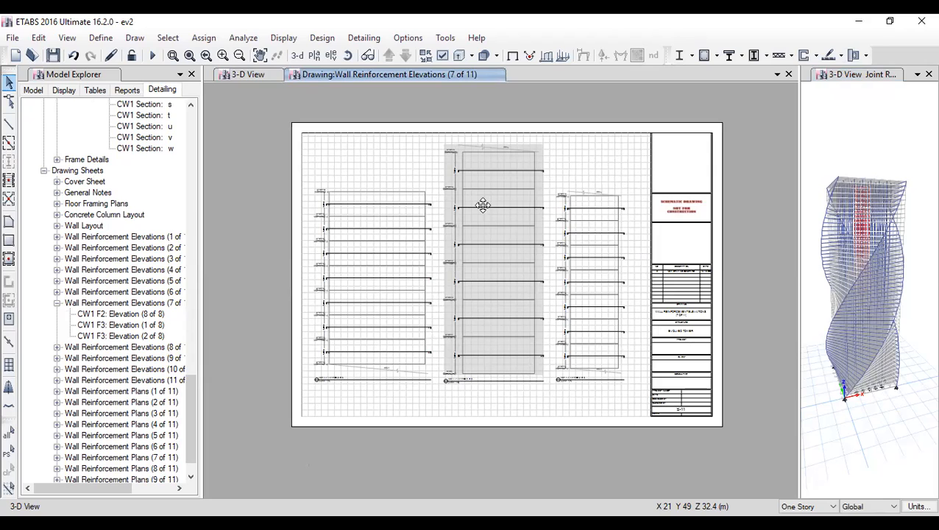
pyautogui.moveTo(499, 251)
pyautogui.mouseDown()
pyautogui.moveTo(510, 304)
pyautogui.moveTo(502, 199)
pyautogui.moveTo(500, 219)
pyautogui.mouseUp()
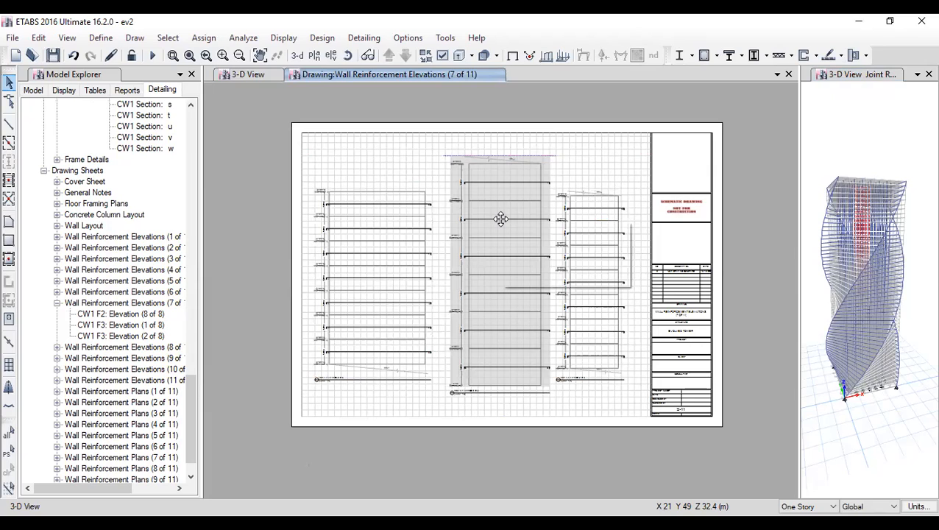
pyautogui.rightClick(501, 219)
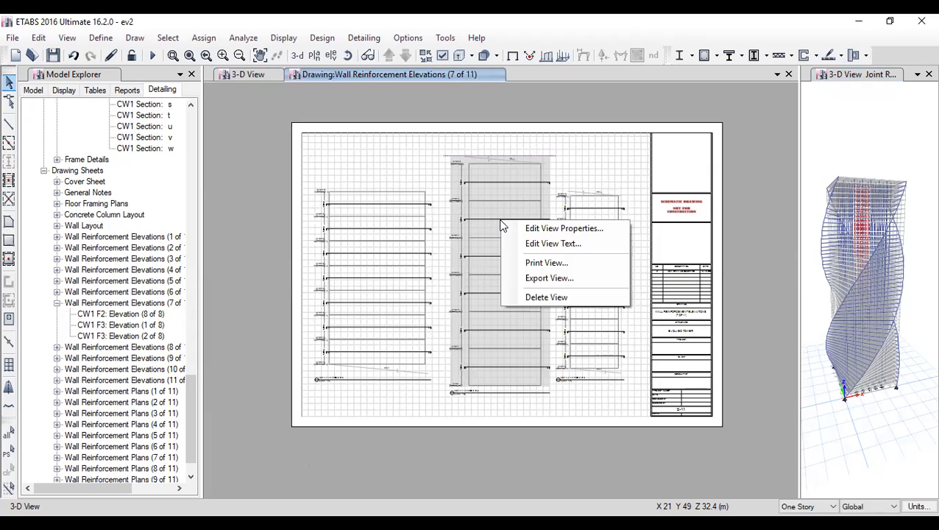
pyautogui.click(529, 298)
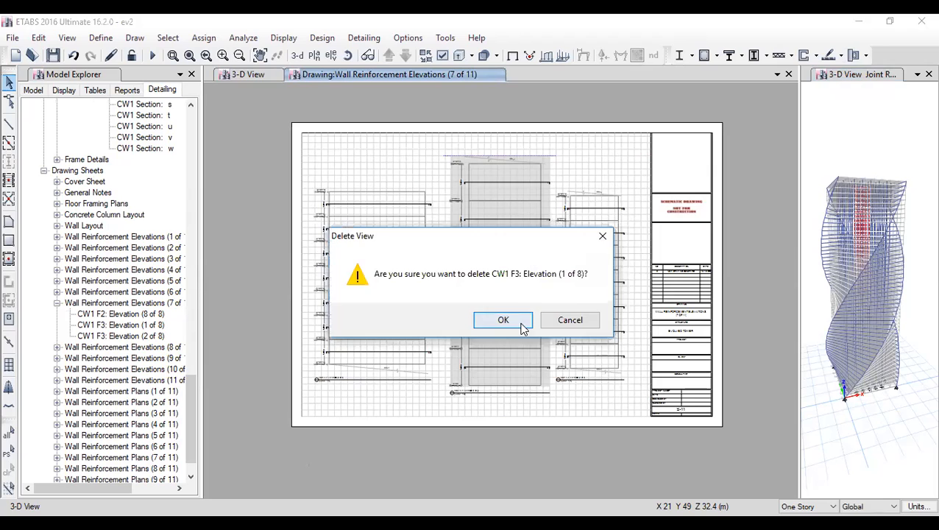
pyautogui.click(504, 321)
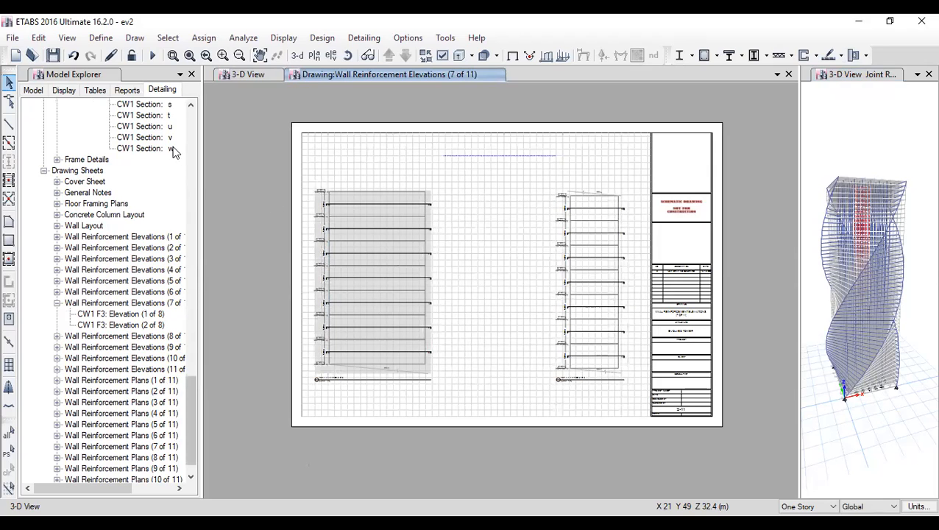
# Step: Open the wall section view CW1 Section: u and browse the list of wall views and drawing sheets
pyautogui.doubleClick(153, 127)
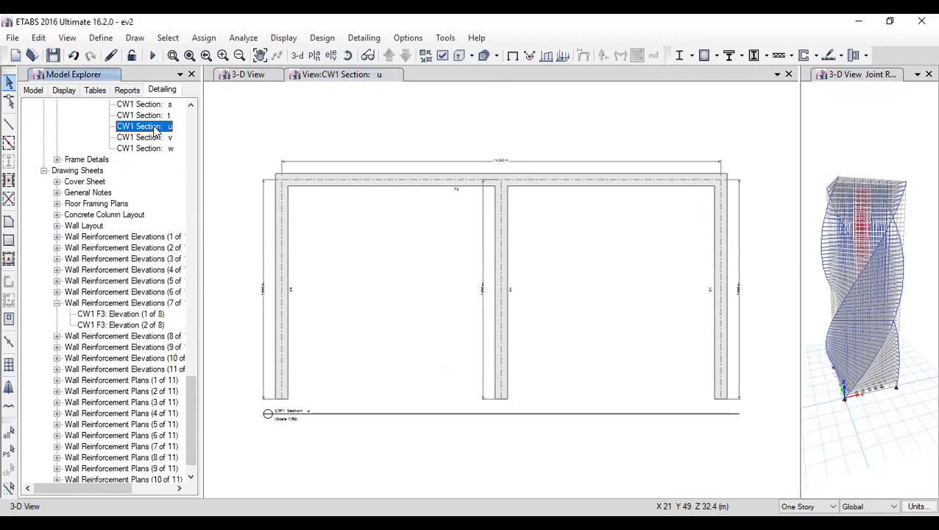
pyautogui.click(381, 190)
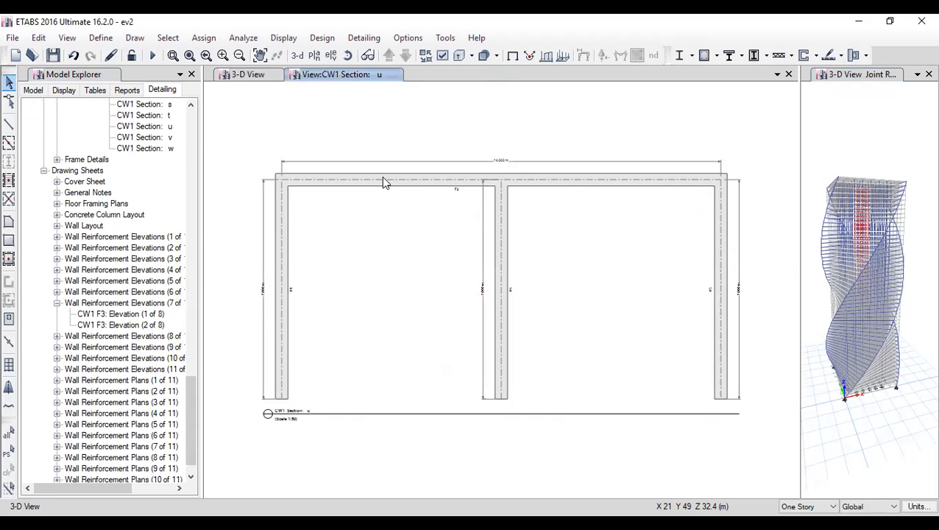
pyautogui.scroll(-5, 383, 182)
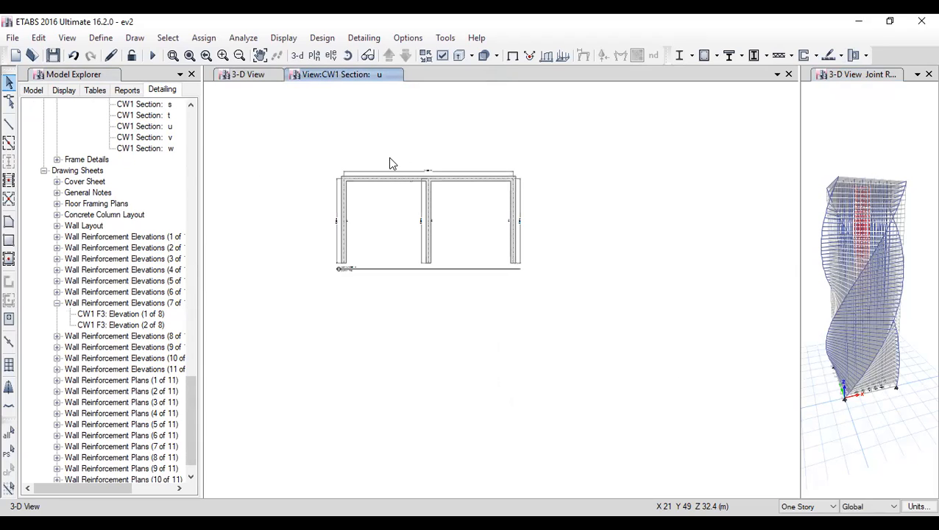
pyautogui.scroll(-1, 133, 411)
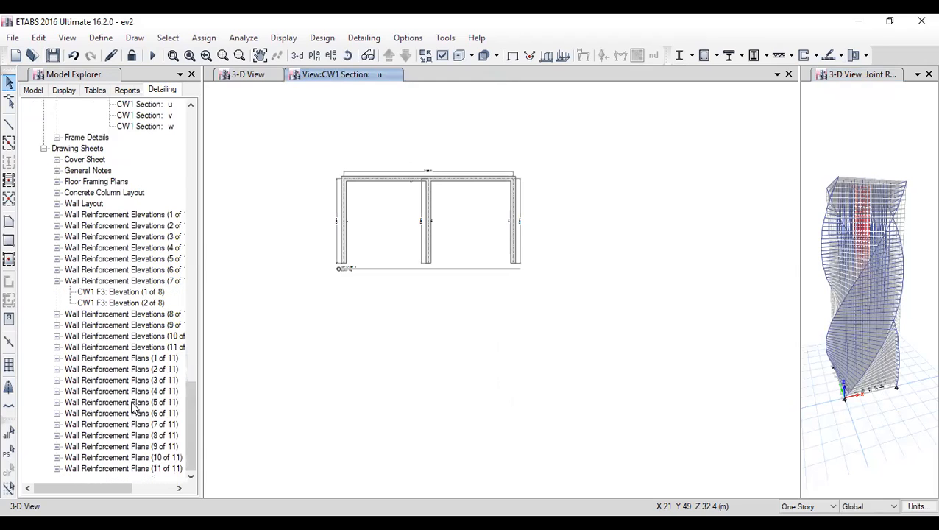
pyautogui.scroll(15, 134, 324)
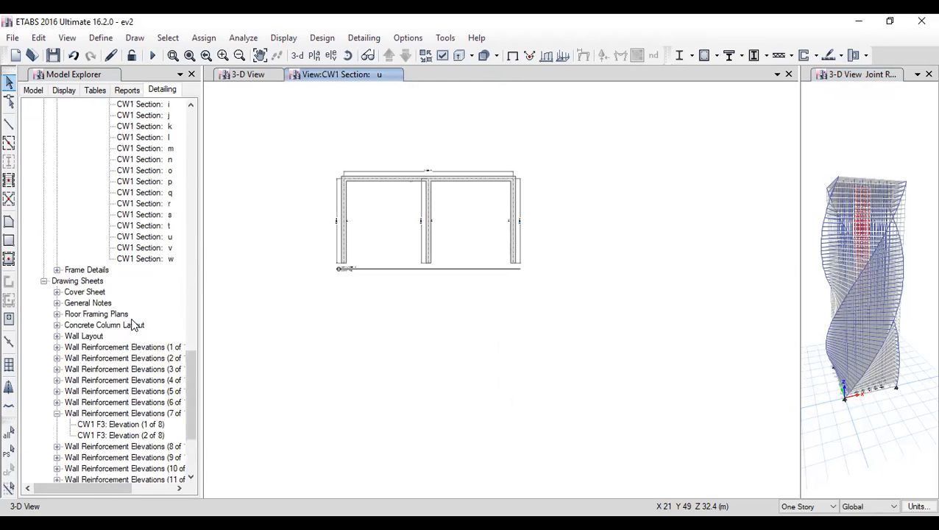
pyautogui.scroll(8, 133, 324)
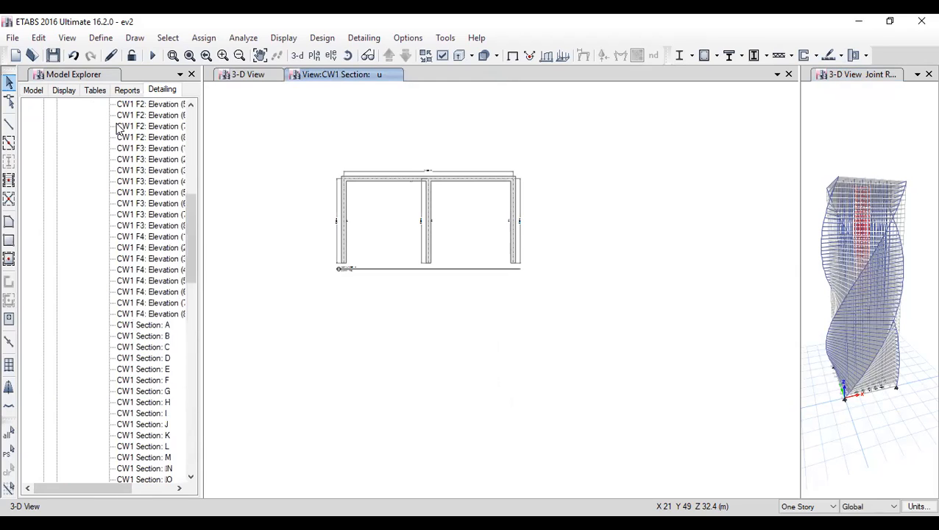
# Step: Generate the Project Report and review it through to the List of Tables on page 3
pyautogui.click(127, 90)
pyautogui.click(91, 115)
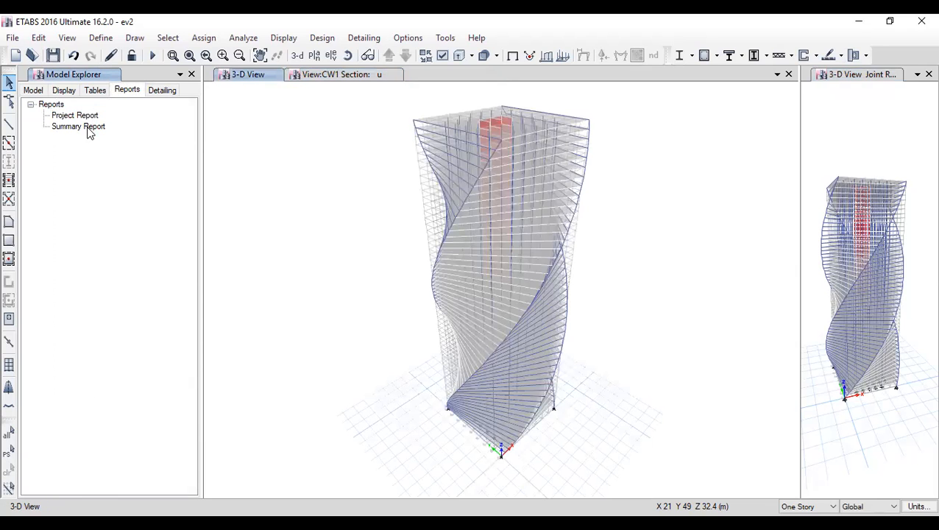
pyautogui.doubleClick(87, 127)
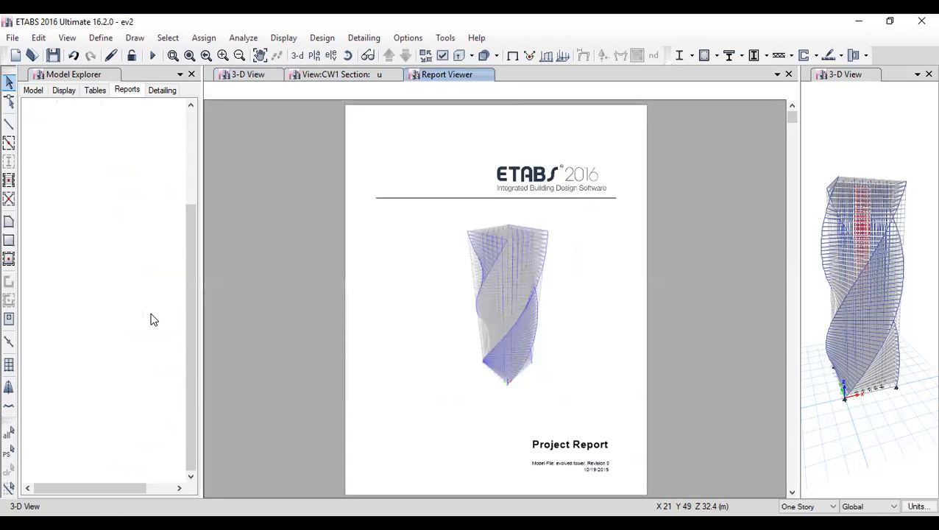
pyautogui.scroll(-2, 772, 123)
pyautogui.moveTo(797, 121); pyautogui.dragTo(788, 73)
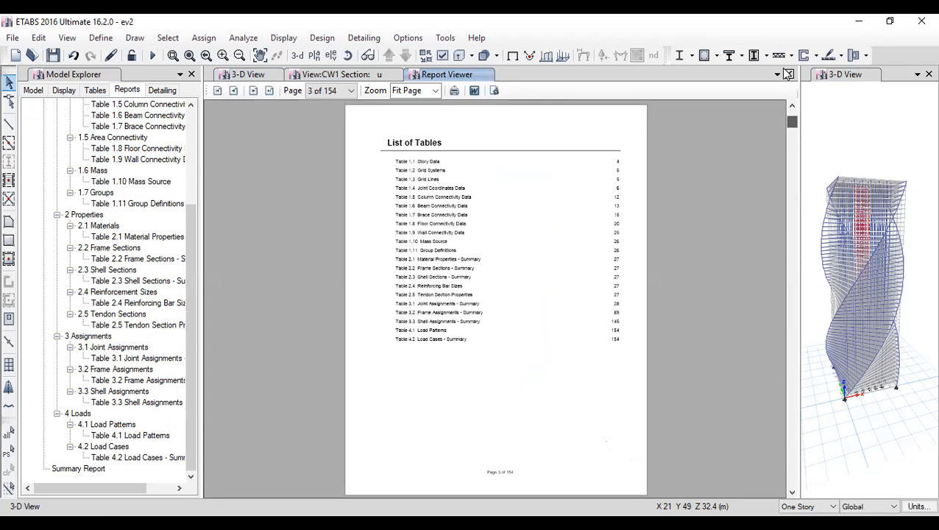
pyautogui.click(788, 73)
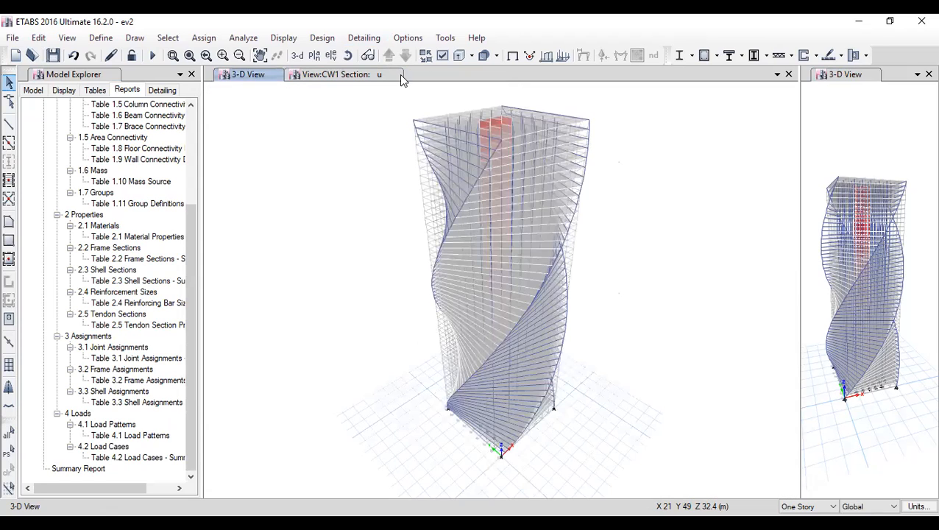
# Step: Close the CW1 Section: u view and run the analysis of the tower model
pyautogui.click(397, 75)
pyautogui.click(257, 75)
pyautogui.click(368, 75)
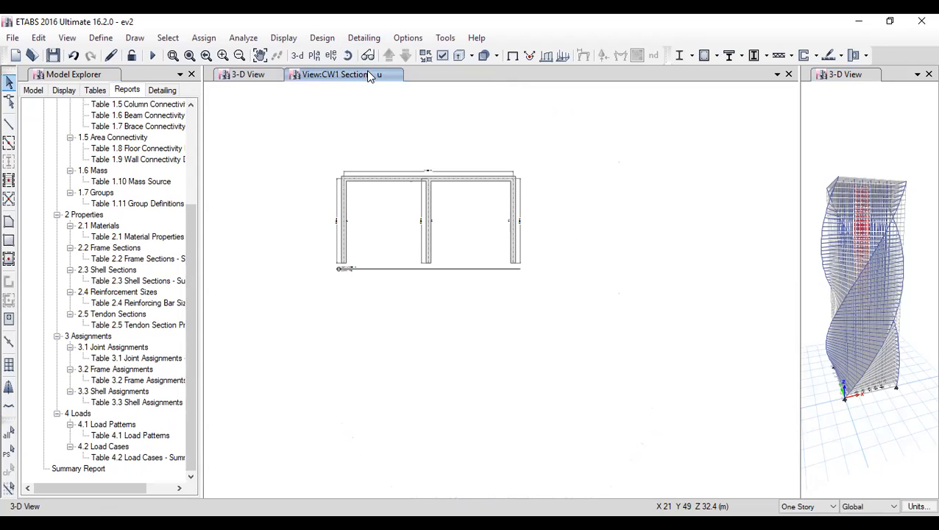
pyautogui.click(788, 74)
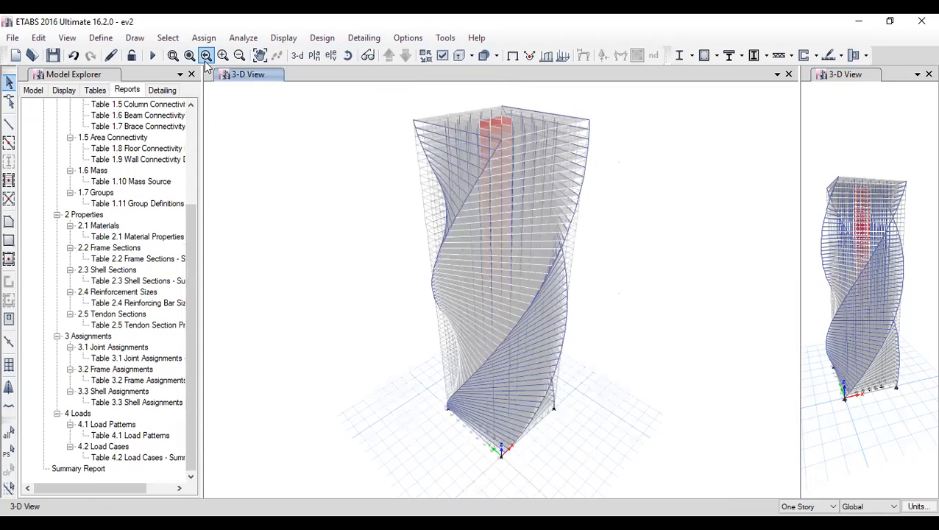
pyautogui.click(152, 56)
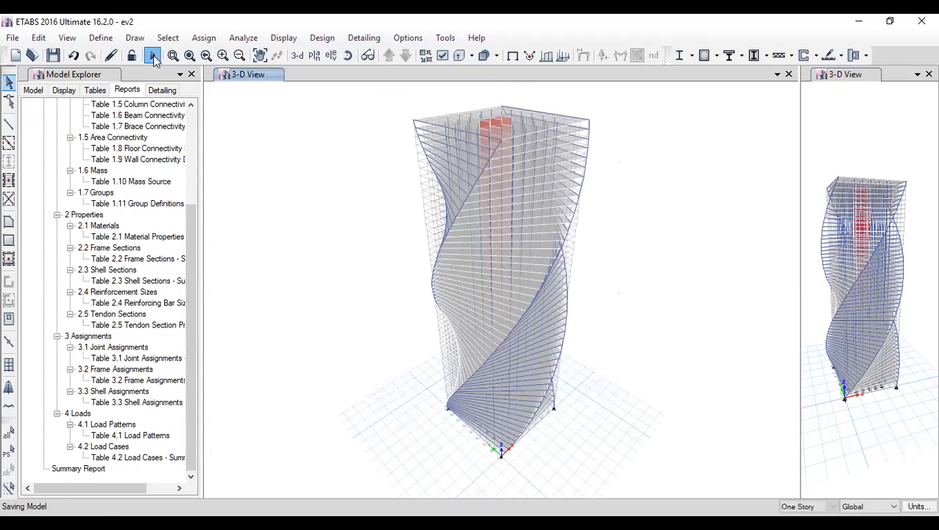